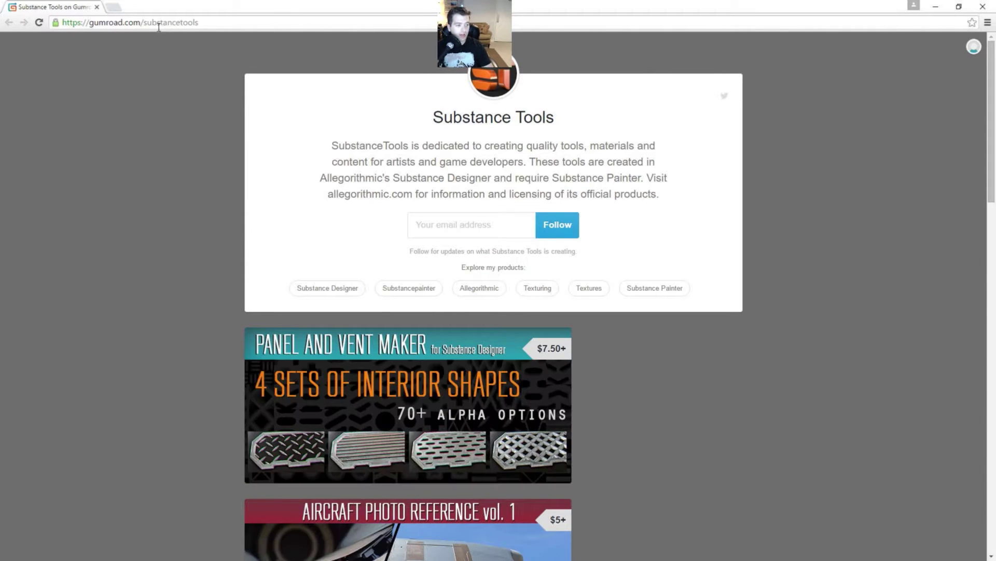
- Scroll through the Substance Tools store's product listings and back up
{"action": "scroll", "coordinate": [242, 219], "scroll_direction": "down", "scroll_amount": 2}
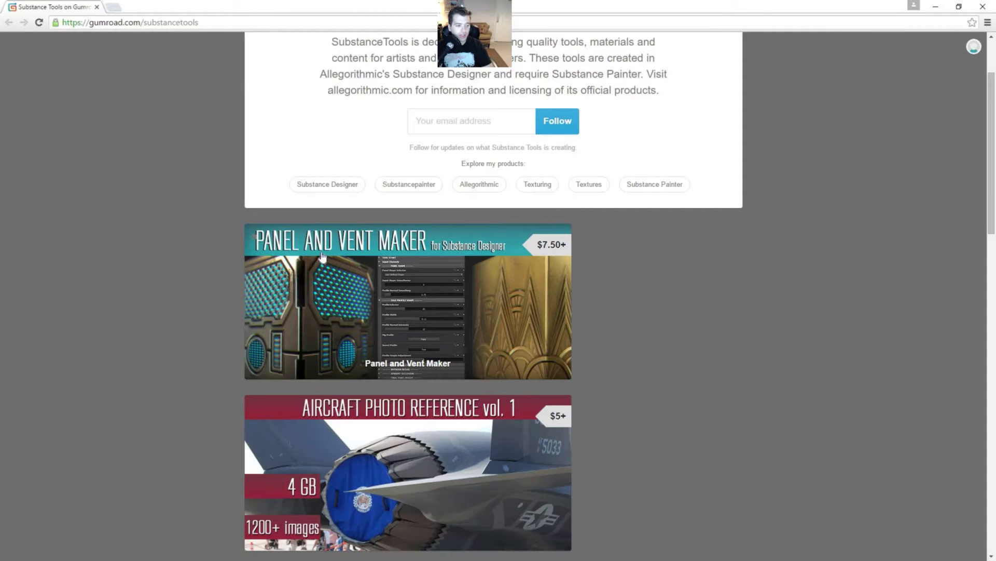
{"action": "scroll", "coordinate": [216, 272], "scroll_direction": "down", "scroll_amount": 4}
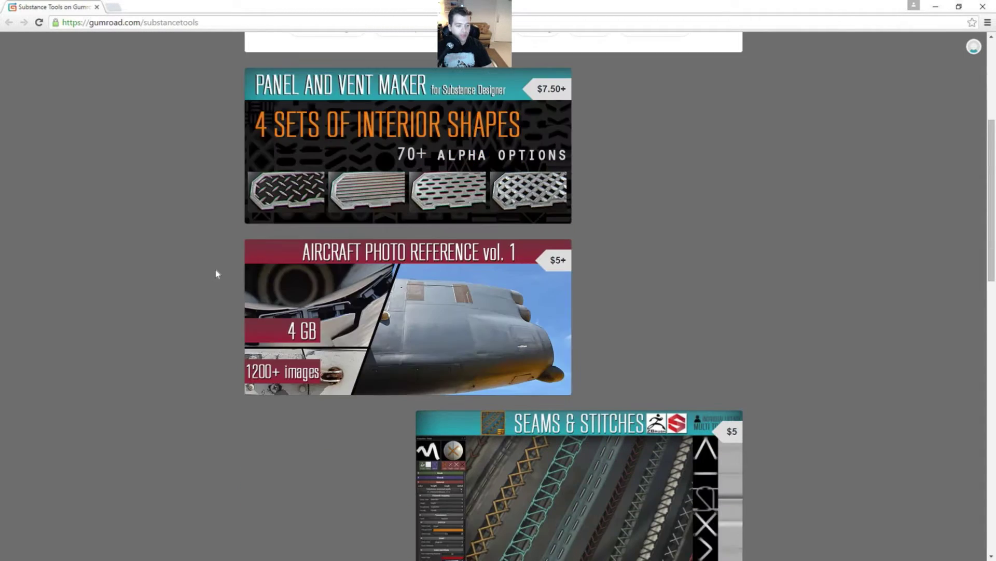
{"action": "scroll", "coordinate": [294, 279], "scroll_direction": "down", "scroll_amount": 3}
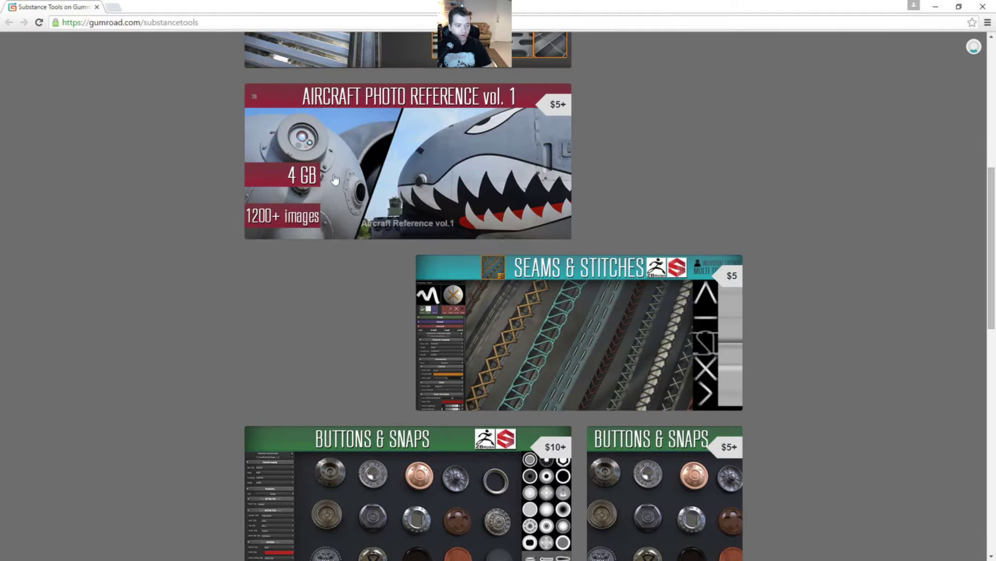
{"action": "scroll", "coordinate": [312, 293], "scroll_direction": "down", "scroll_amount": 1}
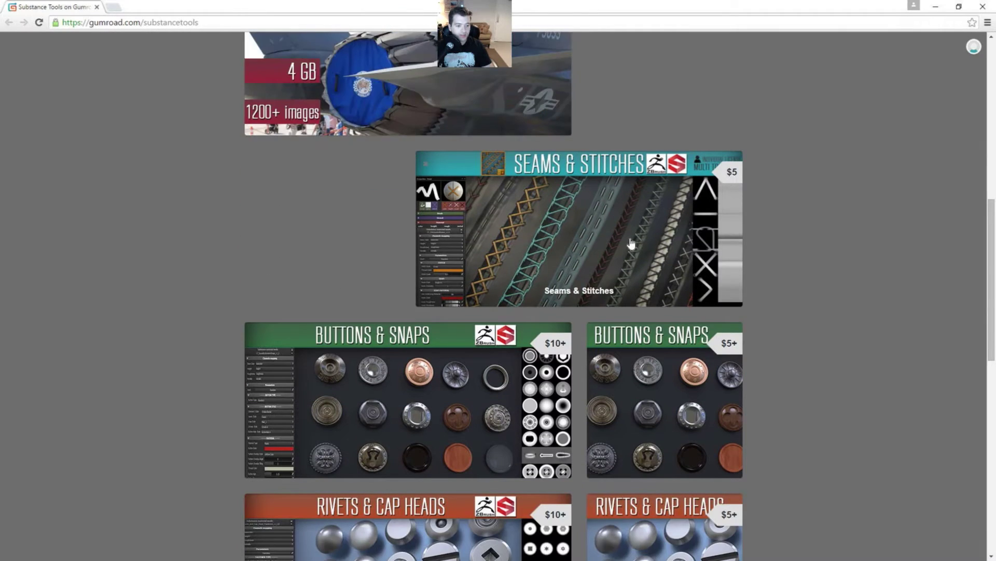
{"action": "scroll", "coordinate": [190, 292], "scroll_direction": "down", "scroll_amount": 4}
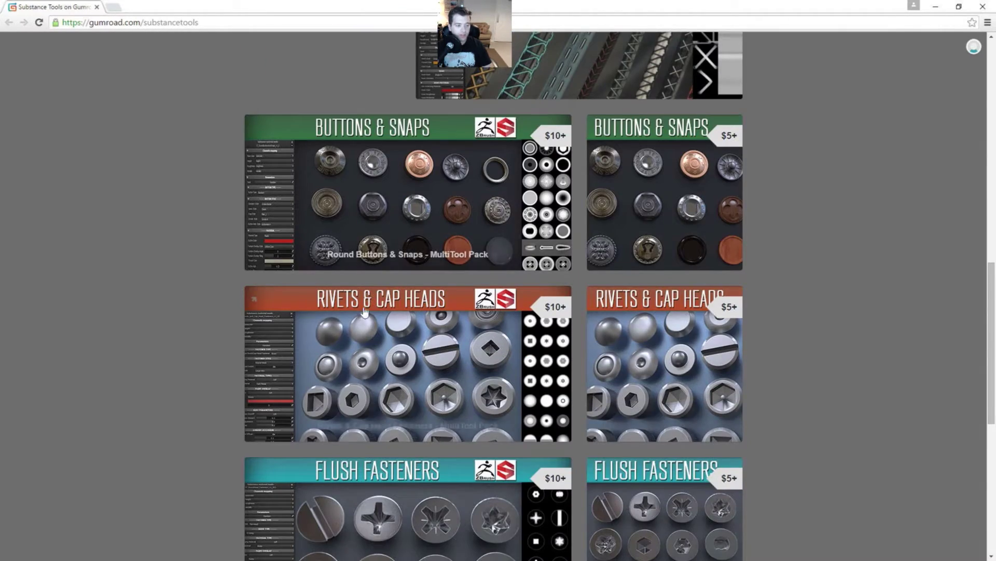
{"action": "scroll", "coordinate": [487, 290], "scroll_direction": "down", "scroll_amount": 1}
{"action": "scroll", "coordinate": [486, 290], "scroll_direction": "down", "scroll_amount": 7}
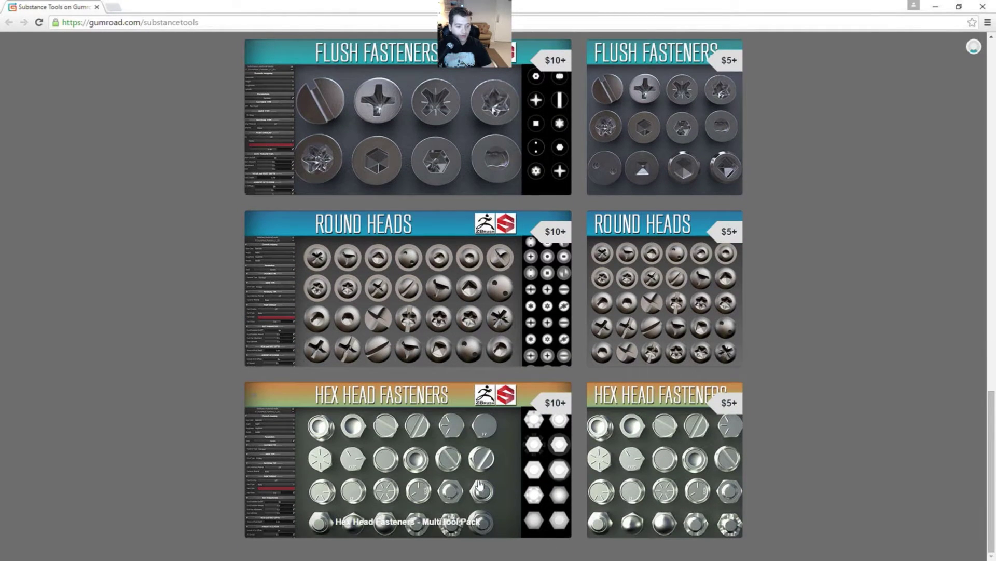
{"action": "scroll", "coordinate": [525, 358], "scroll_direction": "up", "scroll_amount": 1}
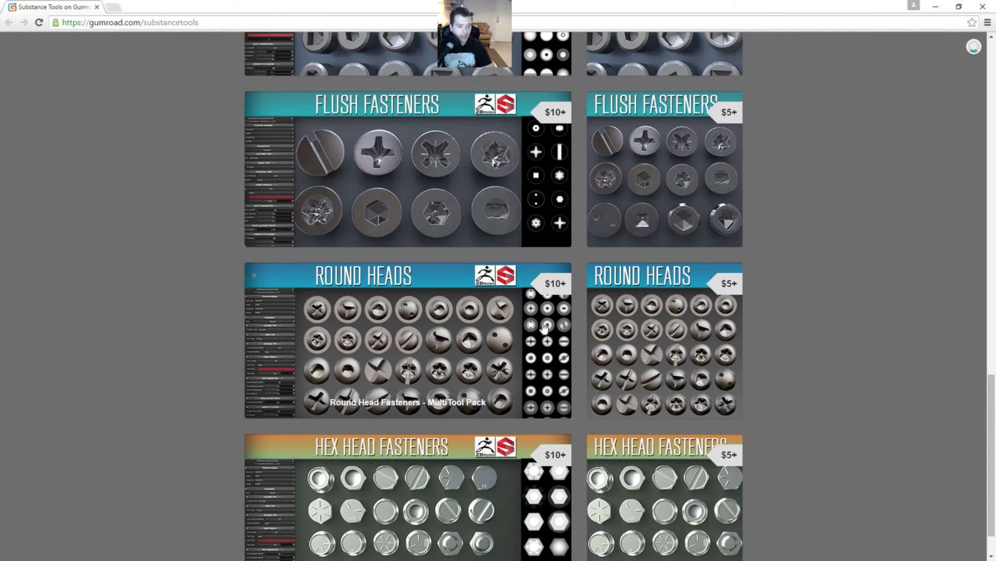
{"action": "scroll", "coordinate": [541, 379], "scroll_direction": "down", "scroll_amount": 1}
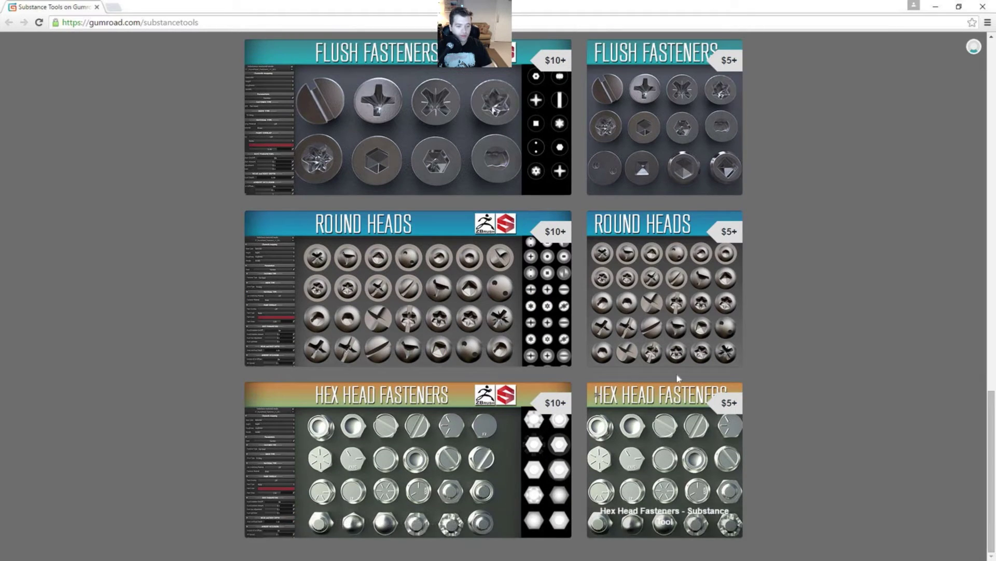
{"action": "scroll", "coordinate": [670, 415], "scroll_direction": "up", "scroll_amount": 3}
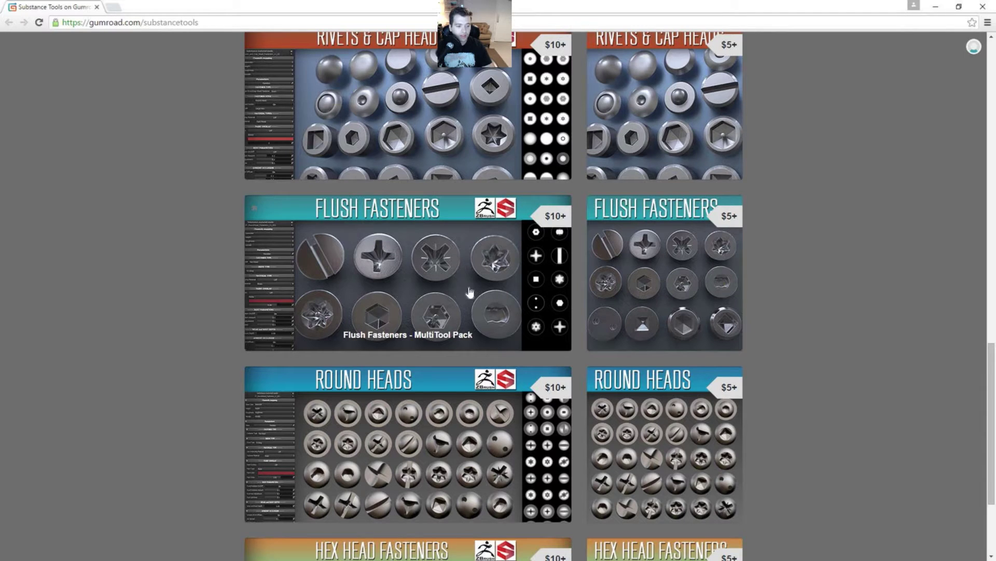
{"action": "scroll", "coordinate": [470, 292], "scroll_direction": "up", "scroll_amount": 1}
{"action": "scroll", "coordinate": [482, 224], "scroll_direction": "up", "scroll_amount": 1}
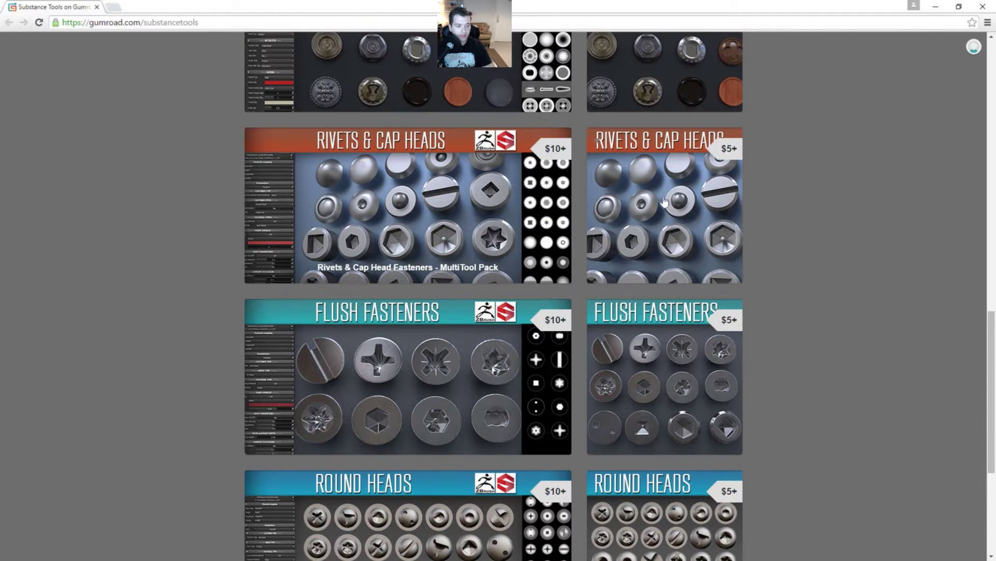
{"action": "scroll", "coordinate": [514, 260], "scroll_direction": "up", "scroll_amount": 1}
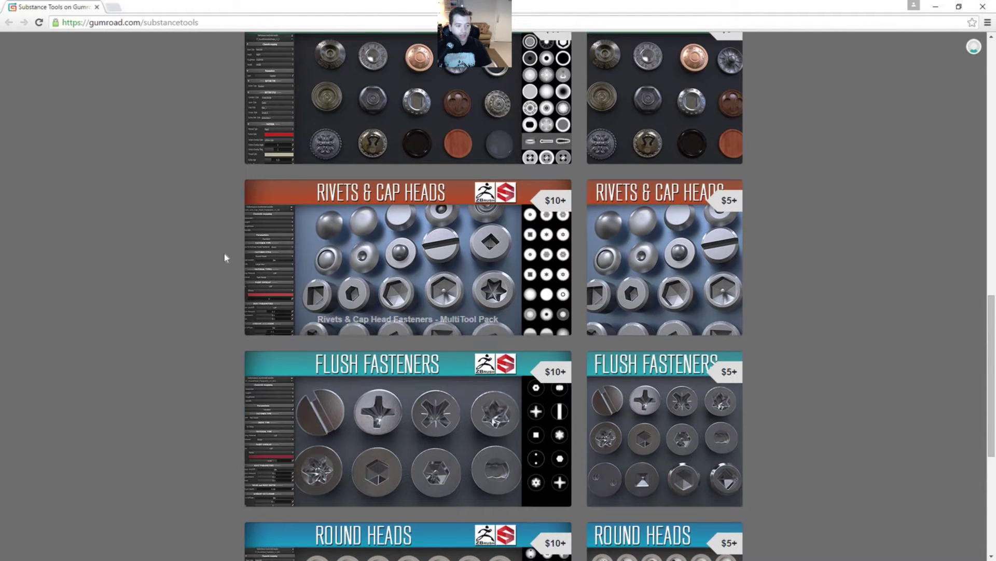
{"action": "scroll", "coordinate": [226, 256], "scroll_direction": "up", "scroll_amount": 9}
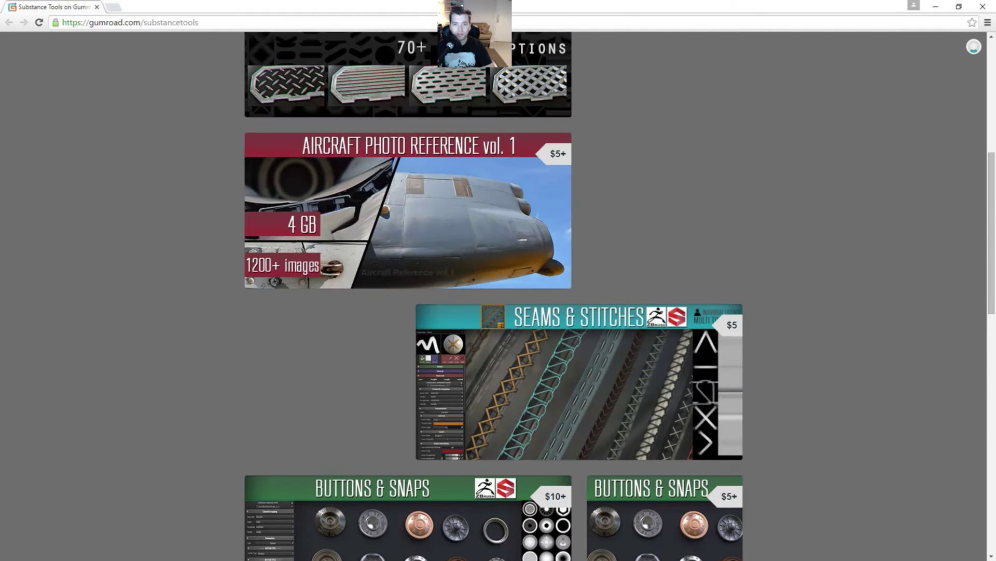
- Switch to the other creator's Gumroad store, clear the header selection, and browse its products
{"action": "left_click", "coordinate": [937, 6]}
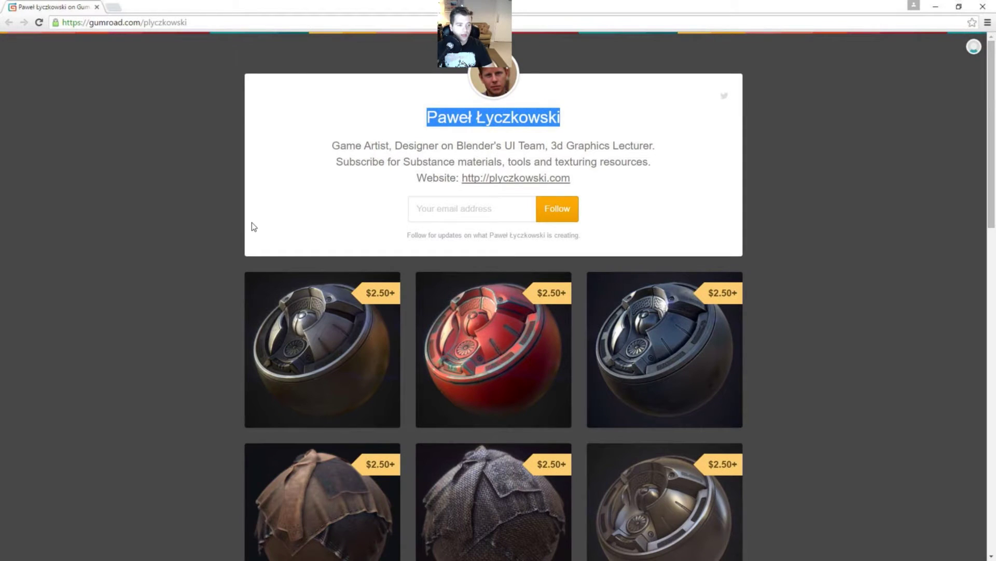
{"action": "left_click", "coordinate": [252, 226]}
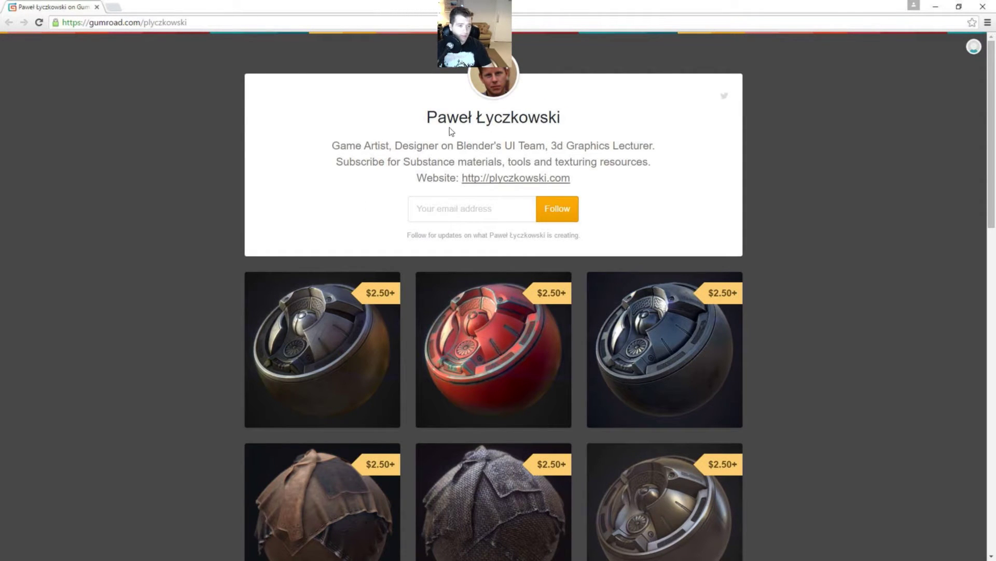
{"action": "scroll", "coordinate": [267, 129], "scroll_direction": "down", "scroll_amount": 3}
{"action": "scroll", "coordinate": [287, 252], "scroll_direction": "up", "scroll_amount": 3}
{"action": "scroll", "coordinate": [249, 223], "scroll_direction": "down", "scroll_amount": 1}
{"action": "scroll", "coordinate": [228, 164], "scroll_direction": "down", "scroll_amount": 4}
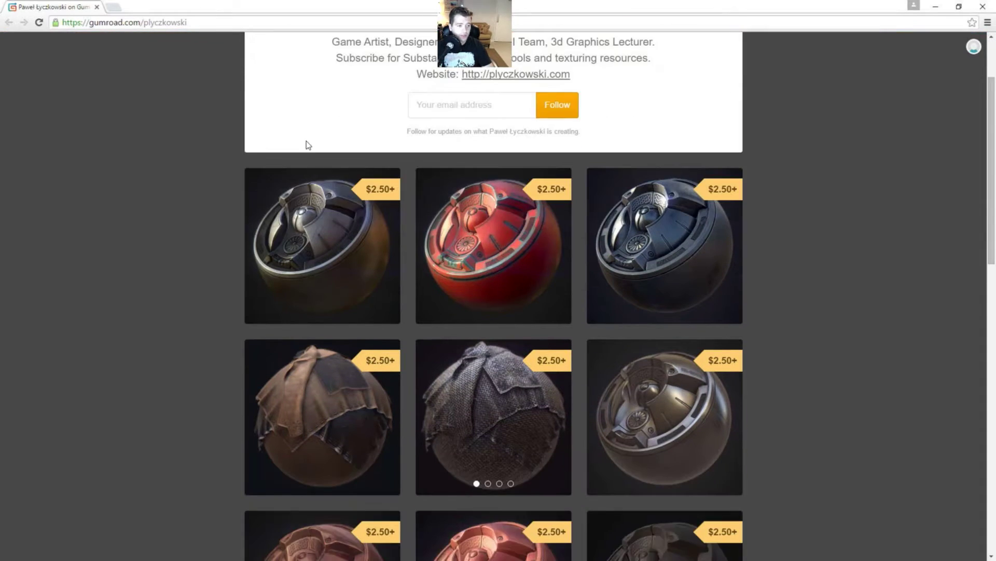
{"action": "scroll", "coordinate": [229, 163], "scroll_direction": "down", "scroll_amount": 1}
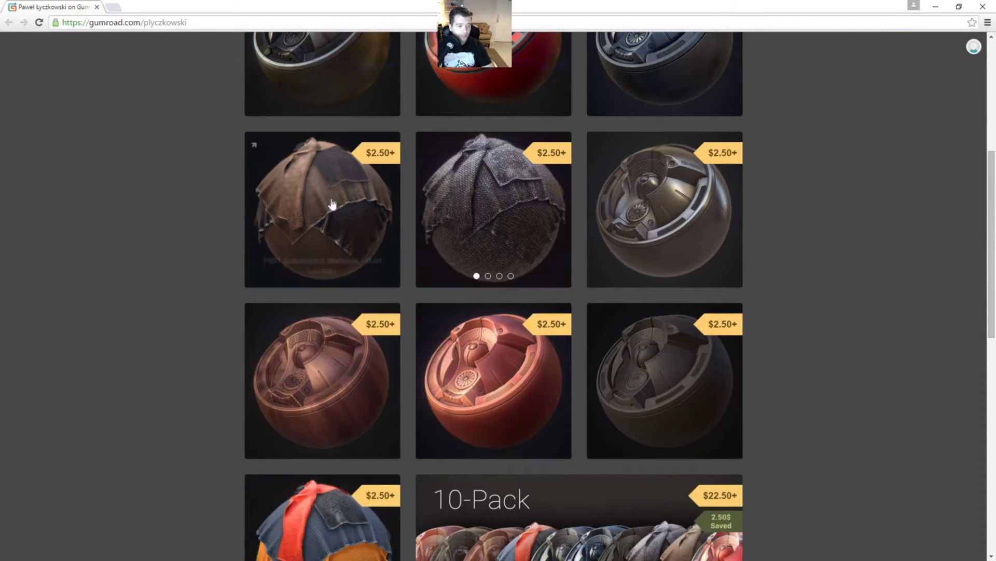
{"action": "scroll", "coordinate": [197, 303], "scroll_direction": "down", "scroll_amount": 2}
{"action": "scroll", "coordinate": [197, 293], "scroll_direction": "down", "scroll_amount": 1}
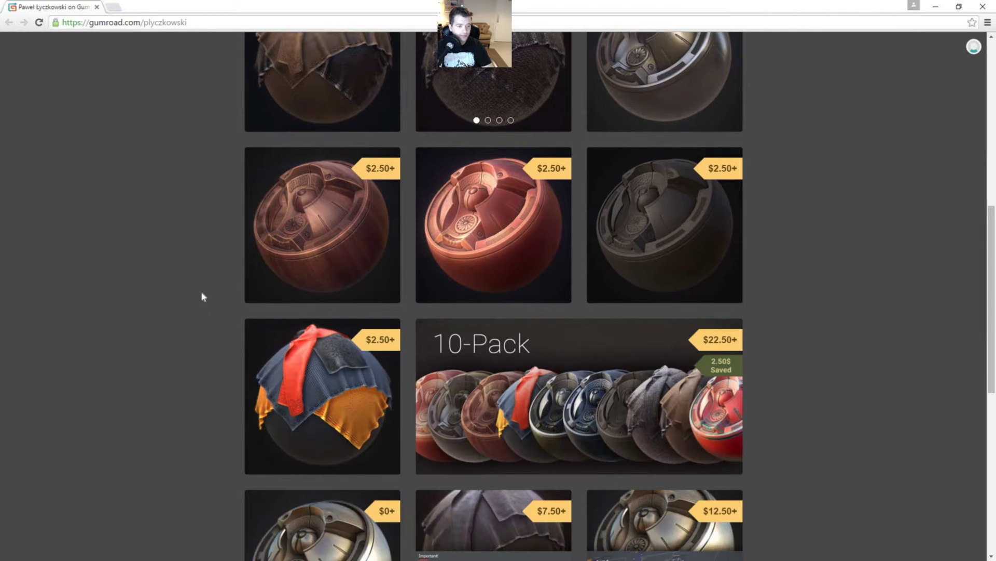
{"action": "scroll", "coordinate": [220, 292], "scroll_direction": "down", "scroll_amount": 2}
{"action": "scroll", "coordinate": [219, 294], "scroll_direction": "up", "scroll_amount": 2}
{"action": "scroll", "coordinate": [219, 293], "scroll_direction": "down", "scroll_amount": 3}
{"action": "scroll", "coordinate": [219, 292], "scroll_direction": "down", "scroll_amount": 1}
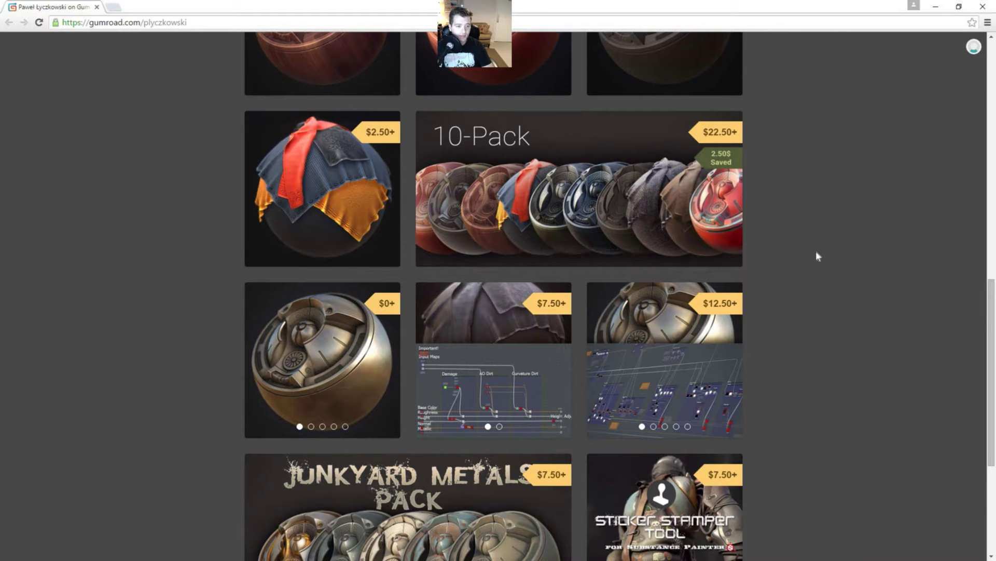
{"action": "scroll", "coordinate": [803, 294], "scroll_direction": "down", "scroll_amount": 5}
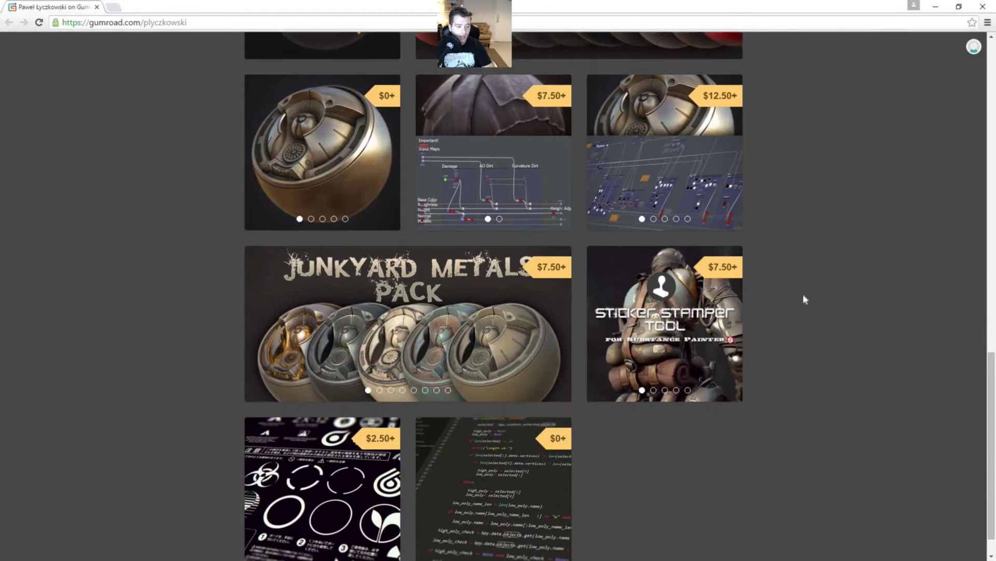
{"action": "scroll", "coordinate": [803, 293], "scroll_direction": "up", "scroll_amount": 15}
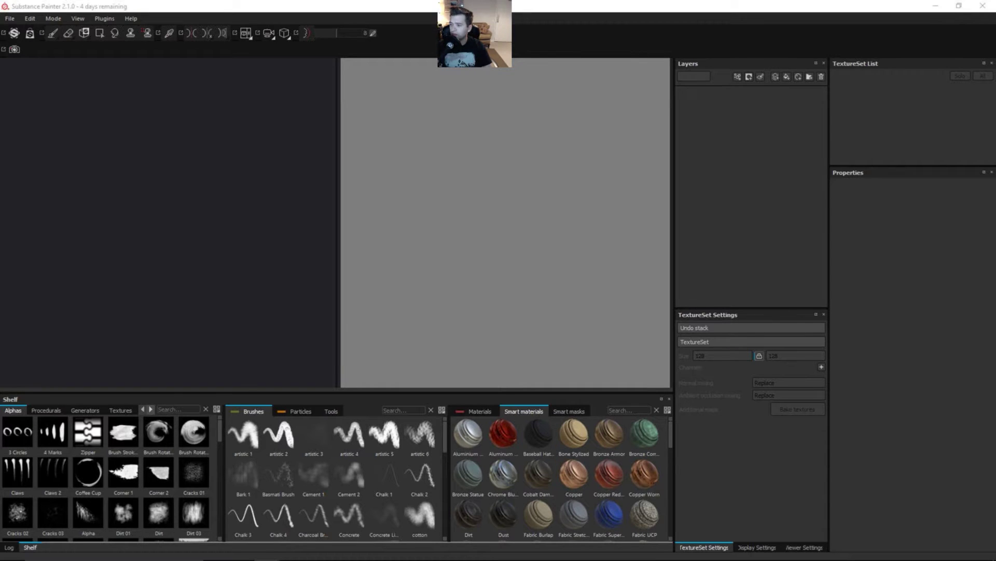
- Move the Substance Share window onto this monitor and open its Brushes library of 168 brushes
{"action": "mouse_move", "coordinate": [995, 114]}
{"action": "left_mouse_down"}
{"action": "mouse_move", "coordinate": [861, 42]}
{"action": "mouse_move", "coordinate": [753, 0]}
{"action": "left_mouse_up"}
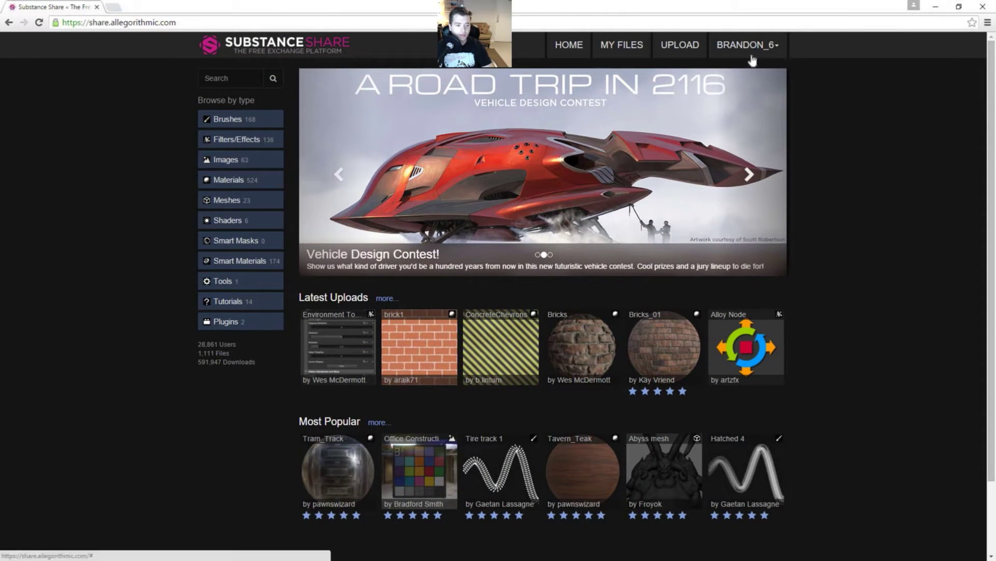
{"action": "scroll", "coordinate": [162, 366], "scroll_direction": "down", "scroll_amount": 1}
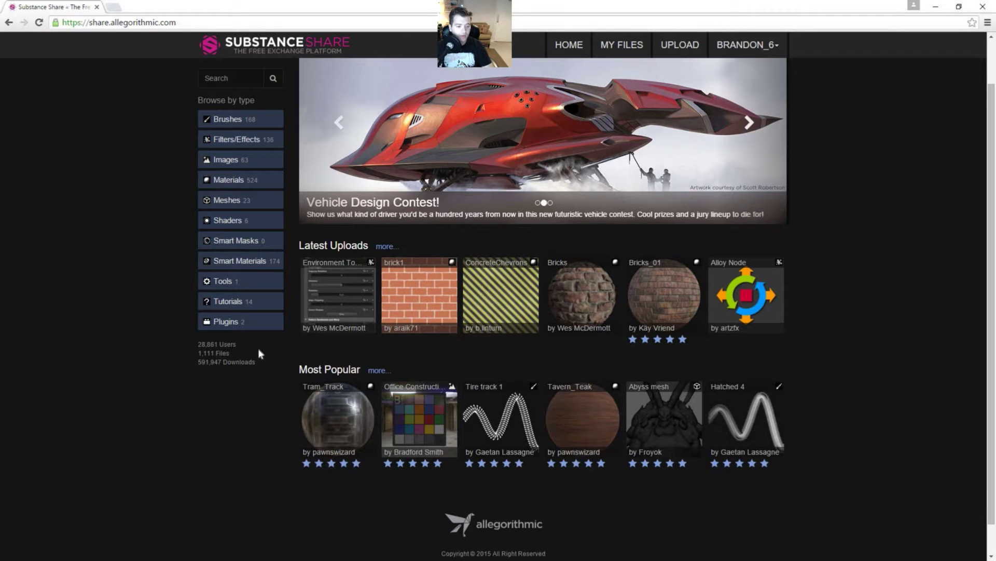
{"action": "scroll", "coordinate": [170, 373], "scroll_direction": "up", "scroll_amount": 1}
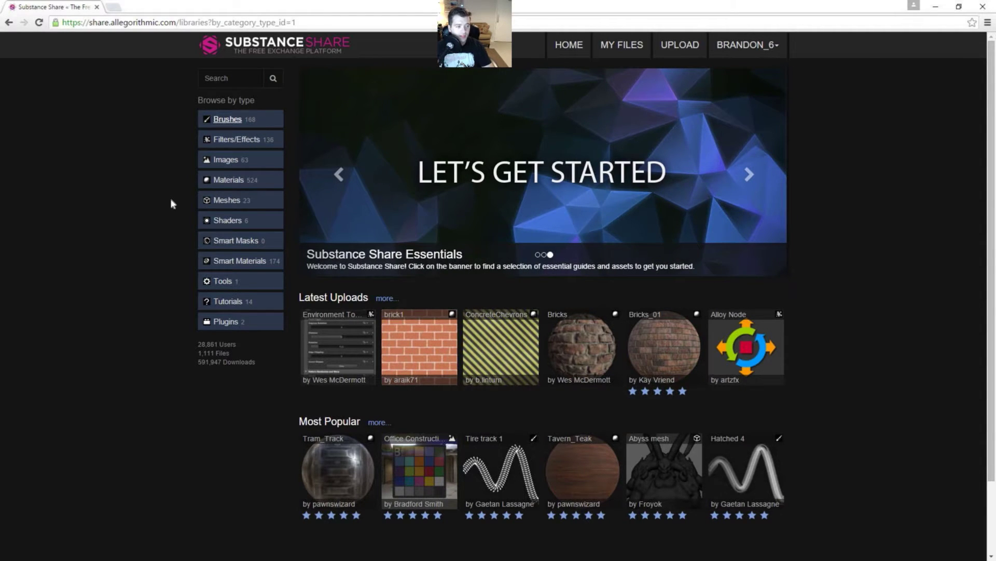
{"action": "left_click", "coordinate": [230, 124]}
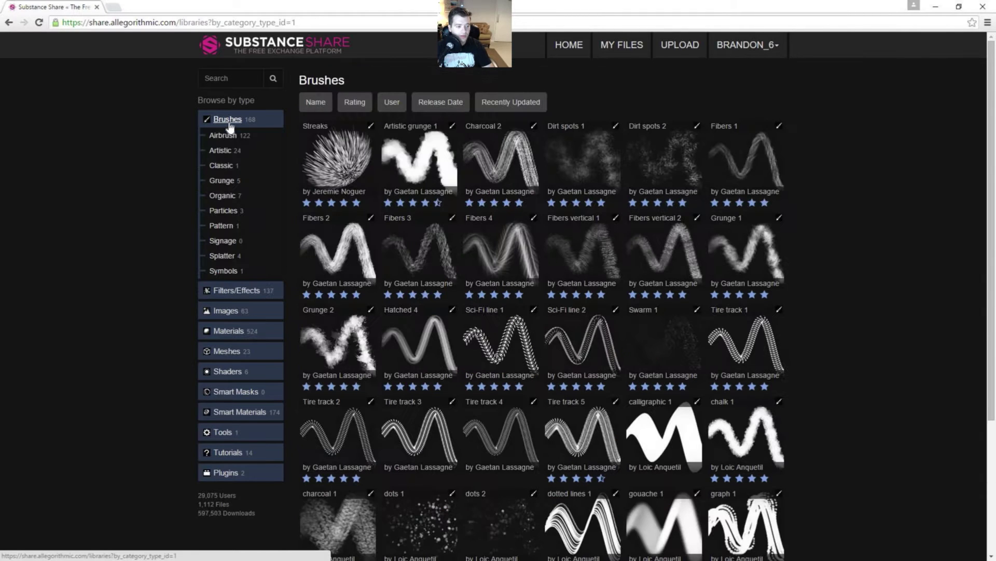
{"action": "scroll", "coordinate": [850, 295], "scroll_direction": "down", "scroll_amount": 1}
{"action": "scroll", "coordinate": [851, 286], "scroll_direction": "down", "scroll_amount": 1}
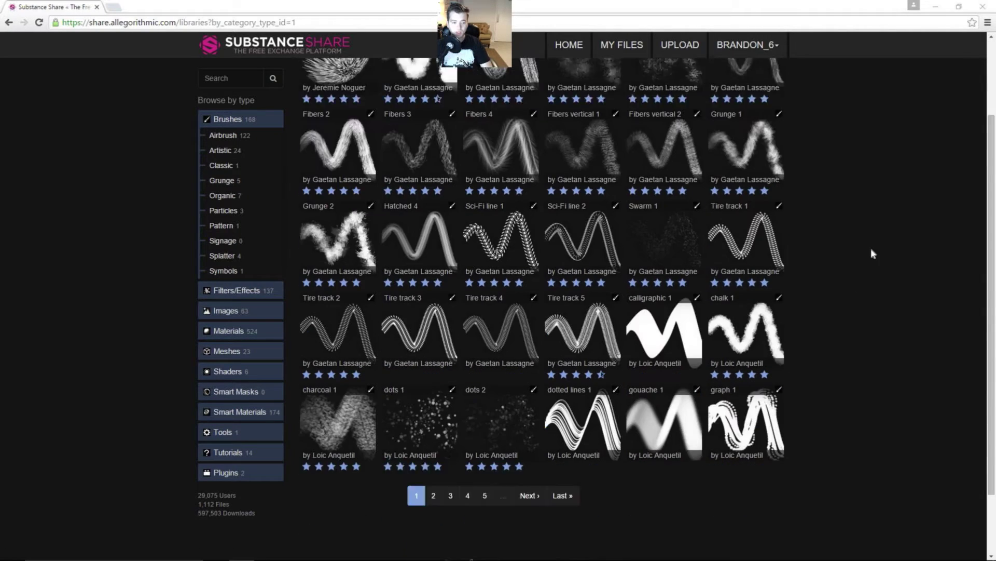
{"action": "scroll", "coordinate": [871, 248], "scroll_direction": "up", "scroll_amount": 2}
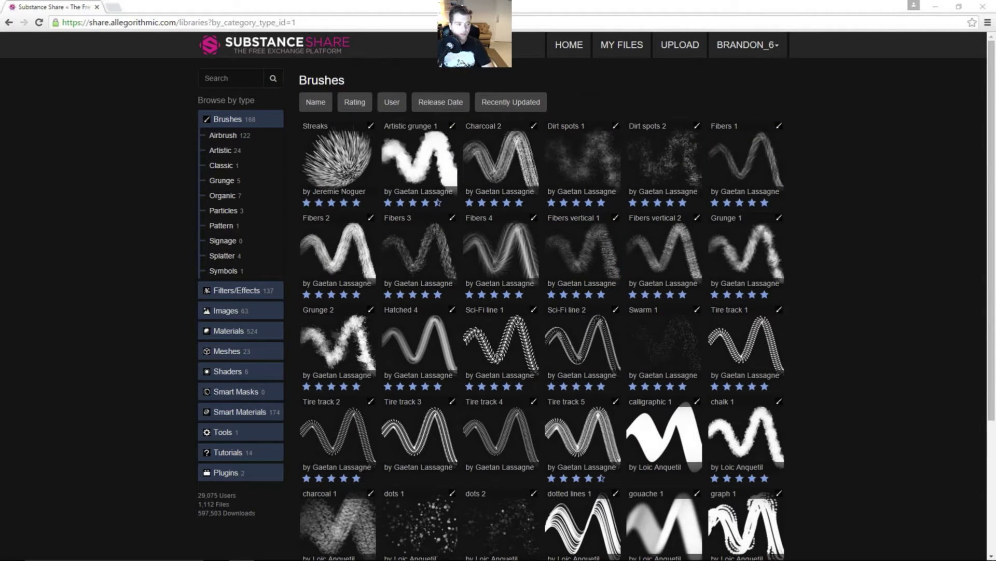
{"action": "left_click_drag", "start_coordinate": [995, 104], "coordinate": [650, 69]}
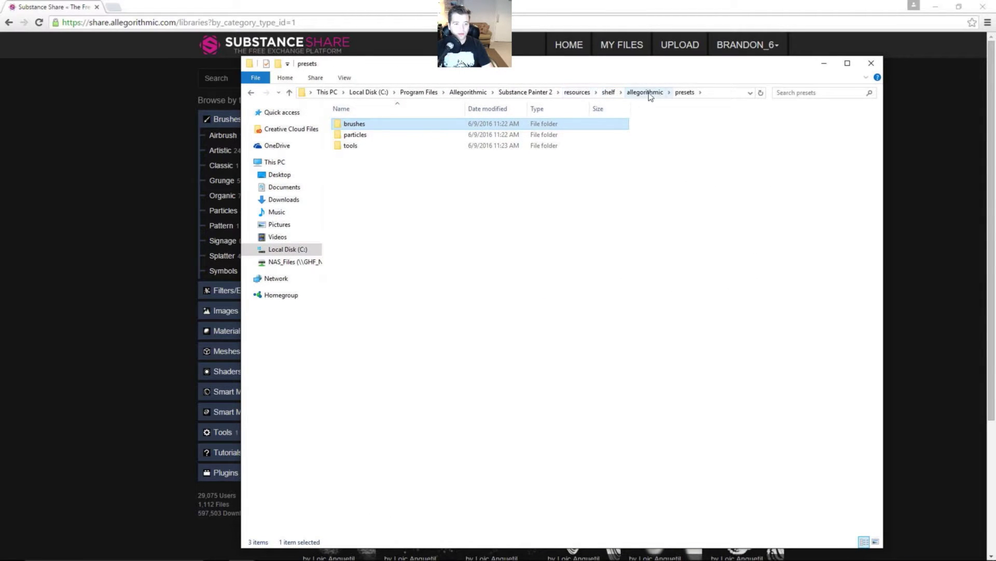
{"action": "double_click", "coordinate": [361, 124]}
{"action": "scroll", "coordinate": [451, 202], "scroll_direction": "down", "scroll_amount": 9}
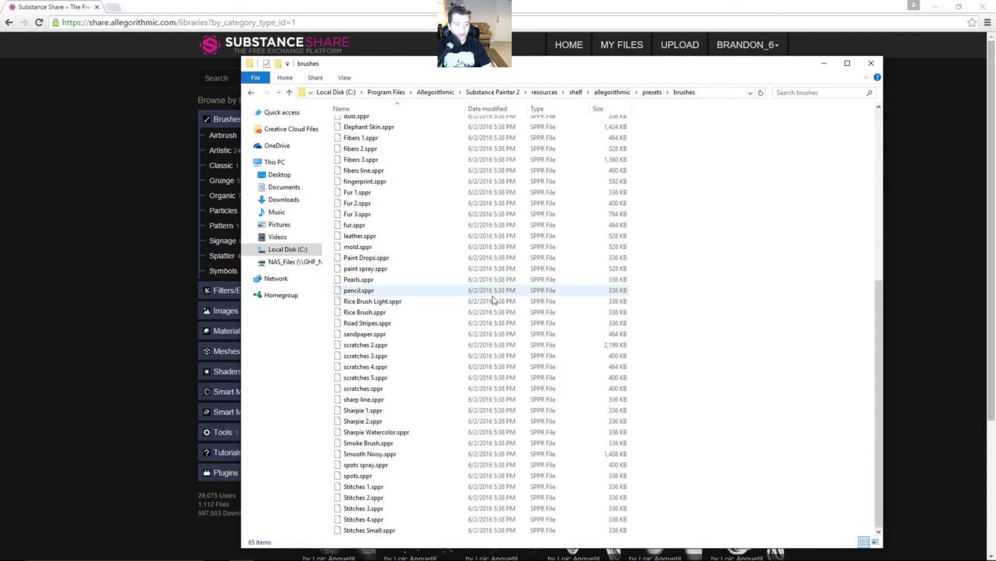
{"action": "left_click_drag", "start_coordinate": [875, 339], "coordinate": [855, 54]}
{"action": "left_click", "coordinate": [824, 63]}
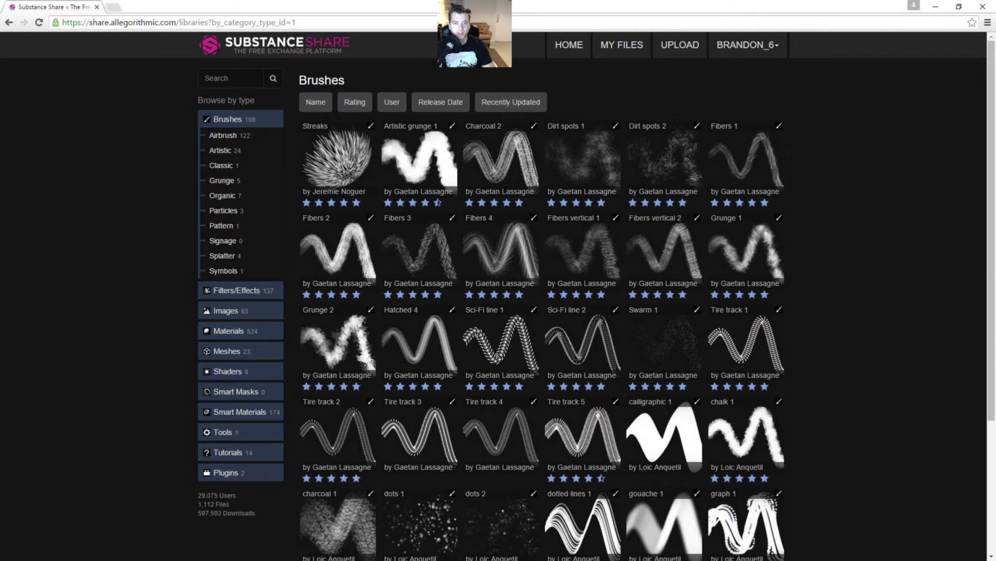
{"action": "left_click", "coordinate": [974, 11]}
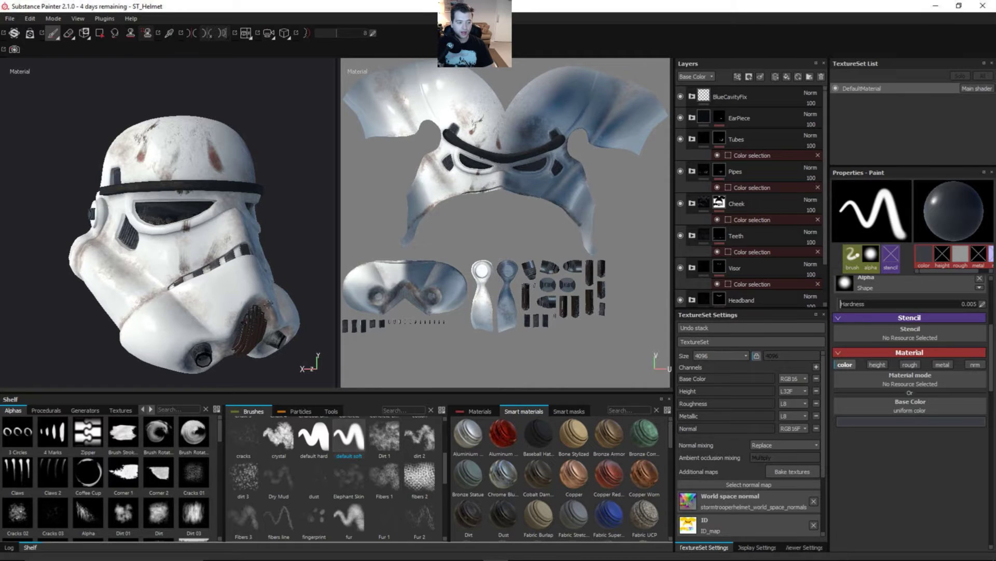
{"action": "left_click_drag", "start_coordinate": [257, 323], "coordinate": [332, 334], "text": "alt"}
{"action": "left_click_drag", "start_coordinate": [219, 331], "coordinate": [216, 361], "text": "alt"}
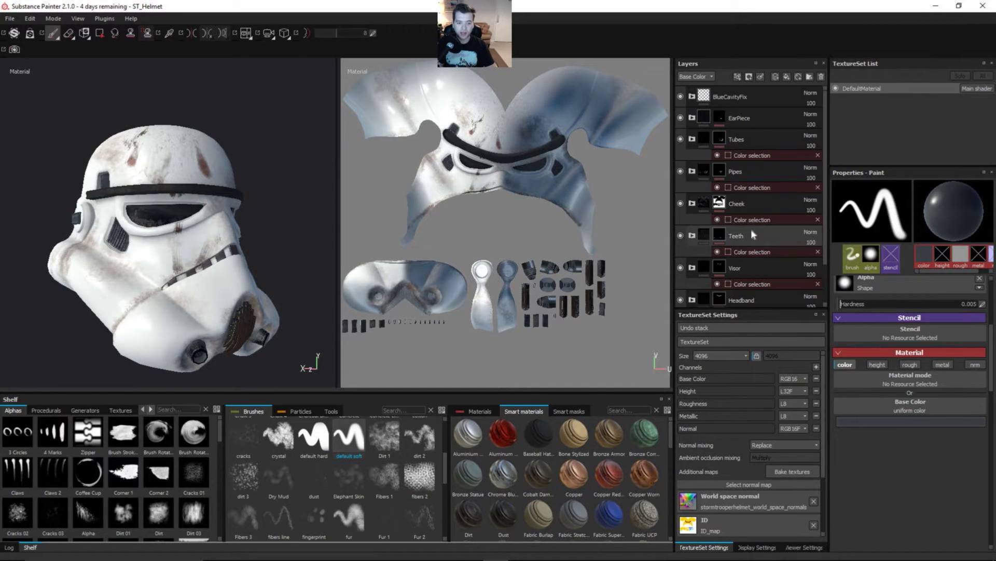
{"action": "scroll", "coordinate": [825, 145], "scroll_direction": "down", "scroll_amount": 3}
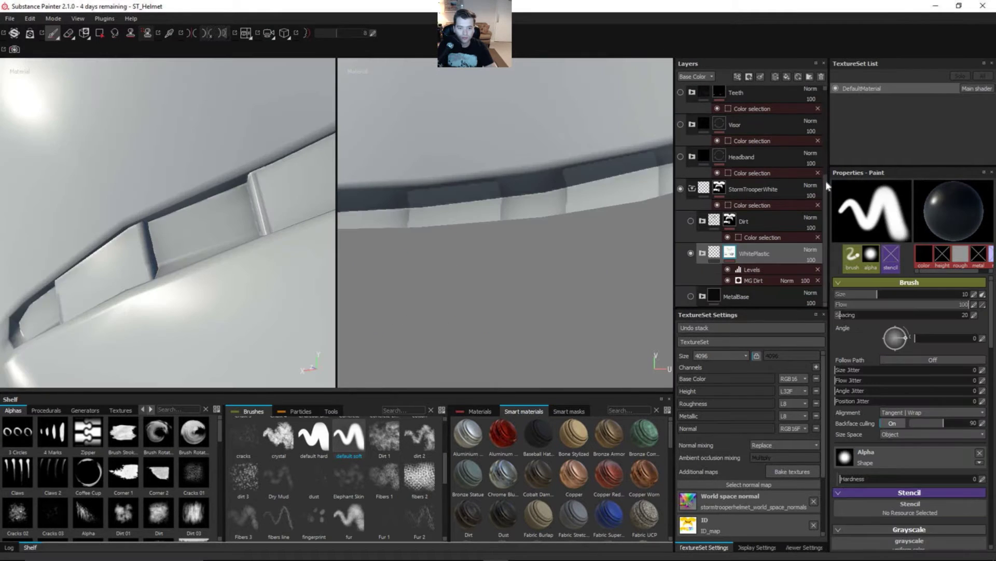
{"action": "scroll", "coordinate": [820, 176], "scroll_direction": "up", "scroll_amount": 3}
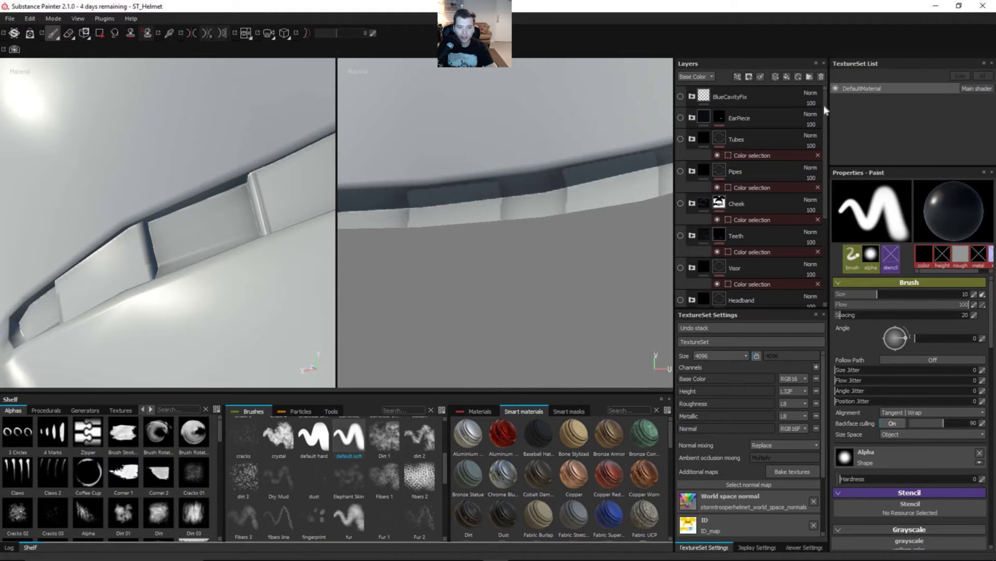
- Add a new paint layer above the Dirt folder and name it DarkCavities
{"action": "left_click_drag", "start_coordinate": [823, 105], "coordinate": [828, 166]}
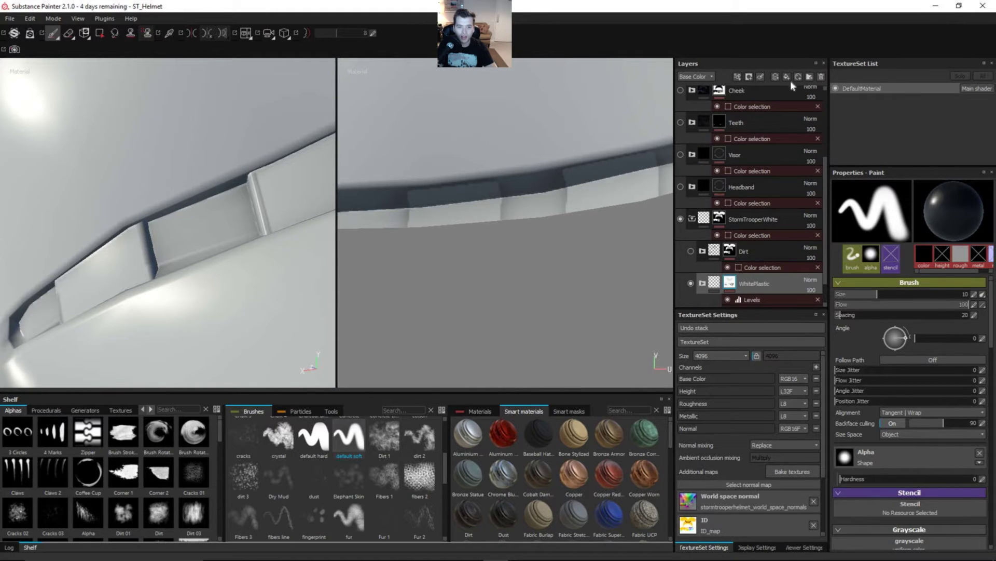
{"action": "left_click", "coordinate": [776, 77]}
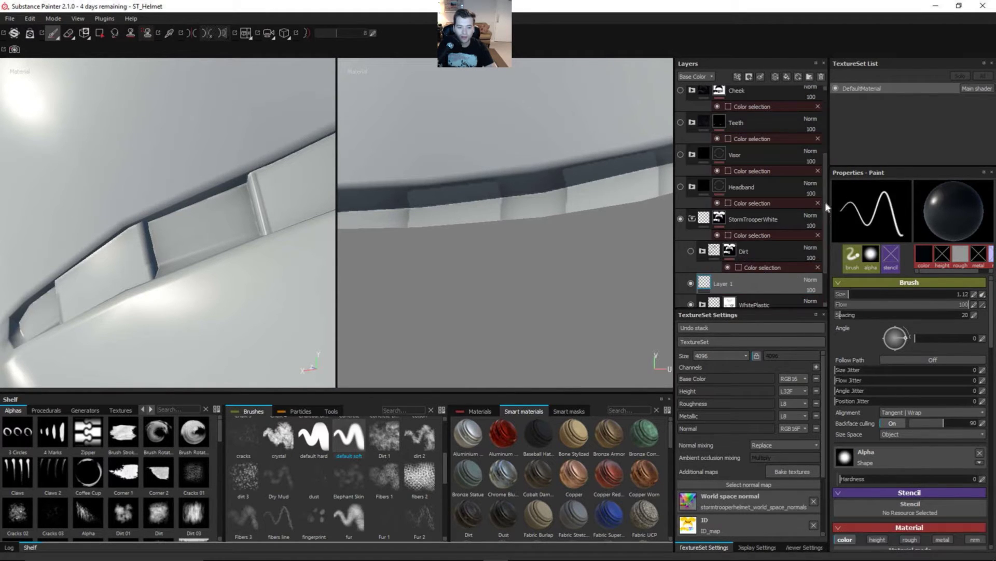
{"action": "scroll", "coordinate": [825, 202], "scroll_direction": "down", "scroll_amount": 3}
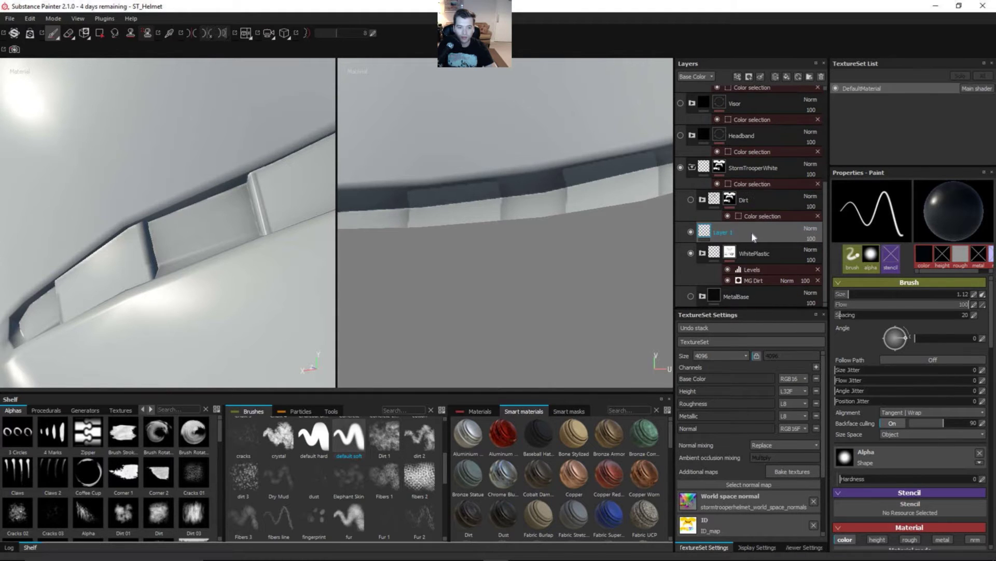
{"action": "left_click_drag", "start_coordinate": [754, 237], "coordinate": [757, 190]}
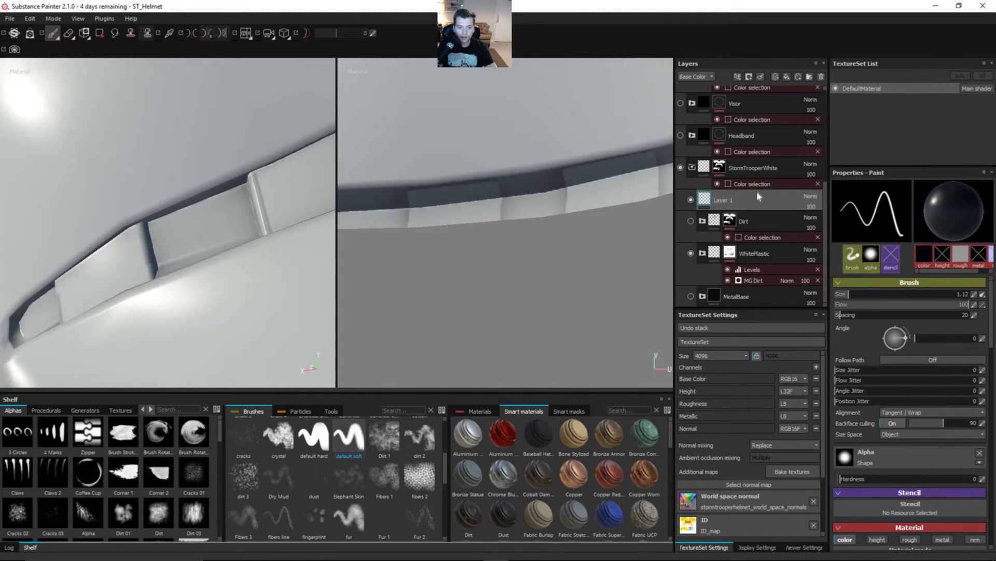
{"action": "double_click", "coordinate": [725, 202]}
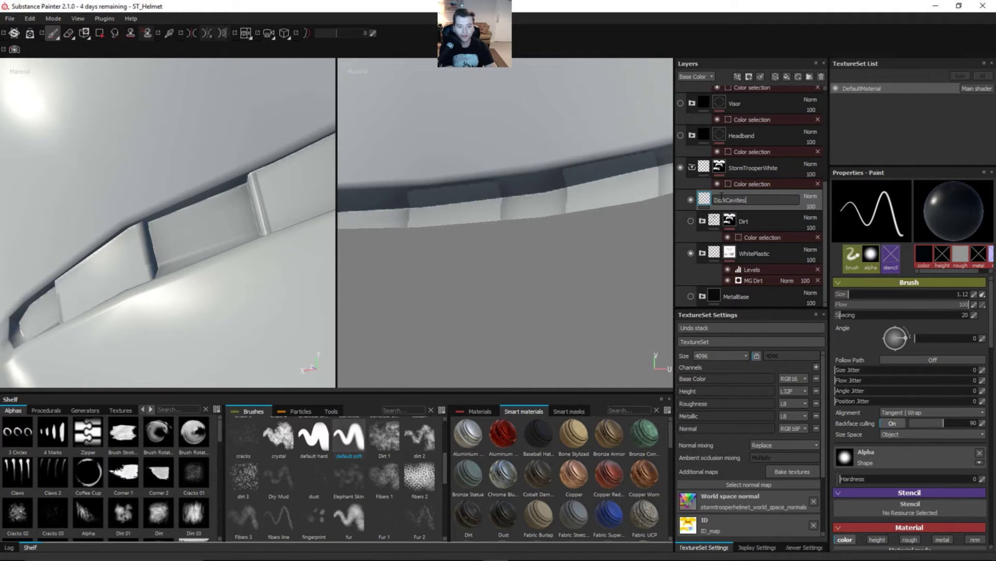
{"action": "key", "text": "Return"}
- Hide the WhitePlastic layer
{"action": "left_click", "coordinate": [691, 254]}
{"action": "left_click_drag", "start_coordinate": [825, 187], "coordinate": [828, 182]}
{"action": "right_click_drag", "start_coordinate": [529, 226], "coordinate": [384, 240], "text": "alt"}
- Paint black into the helmet's edge cavity strip in the UV view on DarkCavities
{"action": "middle_click_drag", "start_coordinate": [576, 259], "coordinate": [642, 265], "text": "alt"}
{"action": "mouse_move", "coordinate": [419, 249]}
{"action": "middle_mouse_down", "text": "alt"}
{"action": "mouse_move", "coordinate": [601, 237]}
{"action": "mouse_move", "coordinate": [425, 267]}
{"action": "middle_mouse_up", "text": "alt"}
{"action": "mouse_move", "coordinate": [425, 267]}
{"action": "left_mouse_down", "text": "alt"}
{"action": "mouse_move", "coordinate": [467, 264]}
{"action": "mouse_move", "coordinate": [462, 243]}
{"action": "mouse_move", "coordinate": [494, 239]}
{"action": "mouse_move", "coordinate": [472, 231]}
{"action": "left_mouse_up", "text": "alt"}
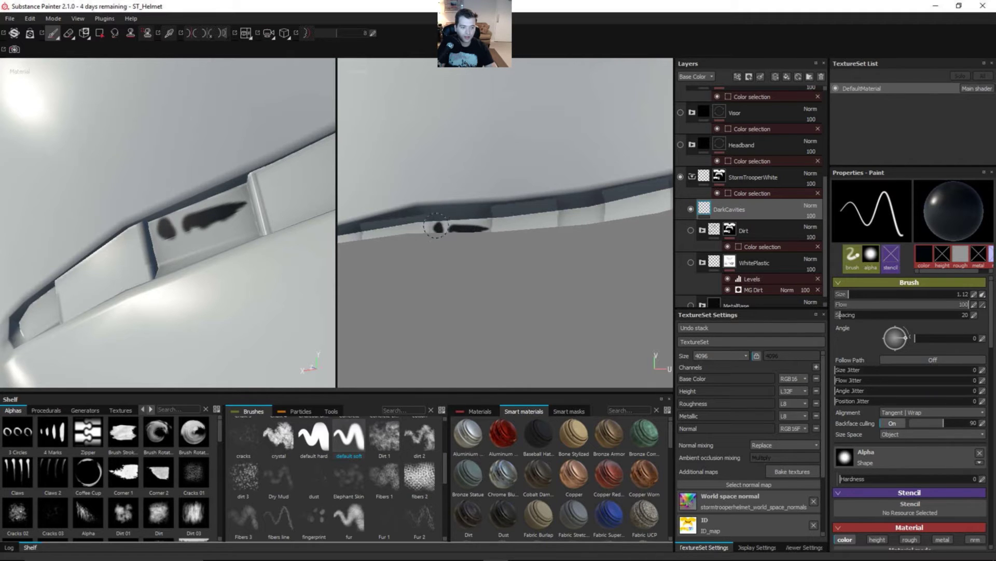
{"action": "left_click_drag", "start_coordinate": [440, 224], "coordinate": [573, 229]}
{"action": "right_click_drag", "start_coordinate": [535, 231], "coordinate": [540, 231], "text": "ctrl"}
{"action": "left_click_drag", "start_coordinate": [534, 231], "coordinate": [604, 213]}
{"action": "right_click_drag", "start_coordinate": [605, 214], "coordinate": [560, 229], "text": "alt"}
{"action": "middle_click_drag", "start_coordinate": [597, 223], "coordinate": [498, 252], "text": "alt"}
{"action": "left_click_drag", "start_coordinate": [517, 238], "coordinate": [561, 232]}
{"action": "middle_click_drag", "start_coordinate": [561, 232], "coordinate": [450, 223], "text": "alt"}
{"action": "right_click_drag", "start_coordinate": [400, 232], "coordinate": [409, 231], "text": "ctrl"}
{"action": "left_click_drag", "start_coordinate": [394, 227], "coordinate": [523, 206]}
{"action": "middle_click_drag", "start_coordinate": [607, 190], "coordinate": [524, 202], "text": "alt"}
{"action": "left_click_drag", "start_coordinate": [393, 210], "coordinate": [561, 257]}
{"action": "middle_click_drag", "start_coordinate": [550, 254], "coordinate": [449, 248], "text": "alt"}
{"action": "left_click_drag", "start_coordinate": [456, 254], "coordinate": [586, 270]}
{"action": "right_click_drag", "start_coordinate": [224, 278], "coordinate": [189, 282], "text": "alt"}
{"action": "middle_click_drag", "start_coordinate": [374, 250], "coordinate": [534, 228], "text": "alt"}
{"action": "right_click_drag", "start_coordinate": [534, 228], "coordinate": [492, 230], "text": "alt"}
- Fill more cavities and their edges with dark paint along the UV strip
{"action": "middle_click_drag", "start_coordinate": [493, 230], "coordinate": [535, 236], "text": "alt"}
{"action": "left_click_drag", "start_coordinate": [421, 194], "coordinate": [444, 189]}
{"action": "right_click_drag", "start_coordinate": [566, 228], "coordinate": [498, 231], "text": "alt"}
{"action": "middle_click_drag", "start_coordinate": [512, 291], "coordinate": [532, 256], "text": "alt"}
{"action": "right_click_drag", "start_coordinate": [531, 256], "coordinate": [587, 249], "text": "alt"}
{"action": "left_click_drag", "start_coordinate": [441, 247], "coordinate": [370, 247]}
{"action": "middle_click_drag", "start_coordinate": [372, 244], "coordinate": [437, 226], "text": "alt"}
{"action": "left_click_drag", "start_coordinate": [437, 227], "coordinate": [404, 234], "text": "alt"}
{"action": "middle_click_drag", "start_coordinate": [540, 217], "coordinate": [396, 241], "text": "alt"}
{"action": "left_click_drag", "start_coordinate": [423, 258], "coordinate": [534, 249]}
{"action": "middle_click_drag", "start_coordinate": [171, 260], "coordinate": [280, 233], "text": "alt"}
{"action": "left_click_drag", "start_coordinate": [281, 233], "coordinate": [228, 254], "text": "alt"}
{"action": "mouse_move", "coordinate": [228, 254]}
{"action": "middle_mouse_down", "text": "alt"}
{"action": "mouse_move", "coordinate": [291, 231]}
{"action": "mouse_move", "coordinate": [208, 270]}
{"action": "middle_mouse_up", "text": "alt"}
{"action": "left_click_drag", "start_coordinate": [117, 250], "coordinate": [151, 229]}
{"action": "left_click_drag", "start_coordinate": [243, 172], "coordinate": [278, 154]}
{"action": "mouse_move", "coordinate": [249, 223]}
{"action": "left_mouse_down", "text": "alt"}
{"action": "mouse_move", "coordinate": [126, 322]}
{"action": "mouse_move", "coordinate": [94, 290]}
{"action": "left_mouse_up", "text": "alt"}
{"action": "right_click_drag", "start_coordinate": [566, 249], "coordinate": [483, 244], "text": "alt"}
{"action": "middle_click_drag", "start_coordinate": [483, 244], "coordinate": [581, 229], "text": "alt"}
{"action": "right_click_drag", "start_coordinate": [290, 260], "coordinate": [354, 272], "text": "alt"}
{"action": "left_click_drag", "start_coordinate": [354, 272], "coordinate": [267, 329], "text": "alt"}
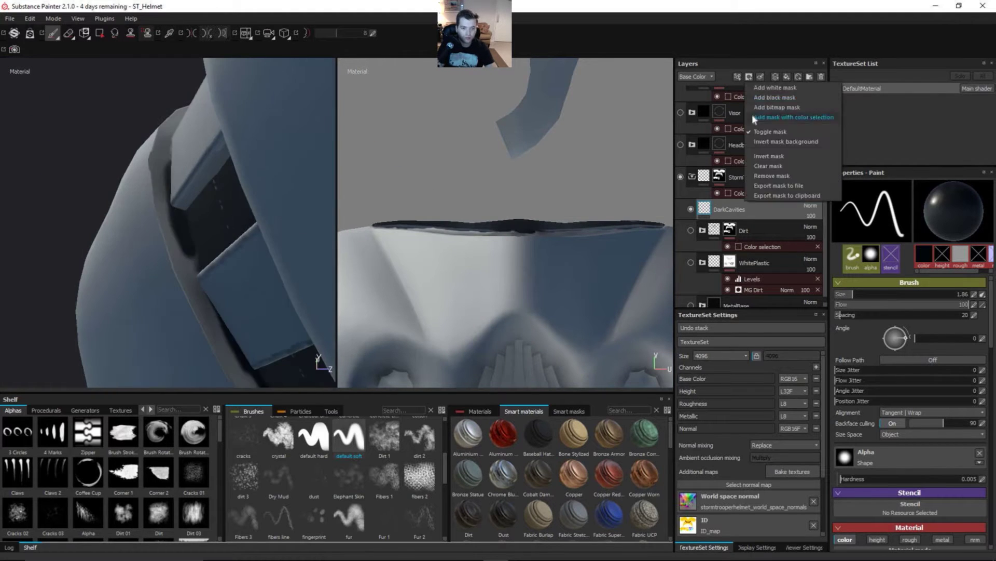
- Add a mask to DarkCavities and paint white into it around the lower slot
{"action": "left_click", "coordinate": [769, 98]}
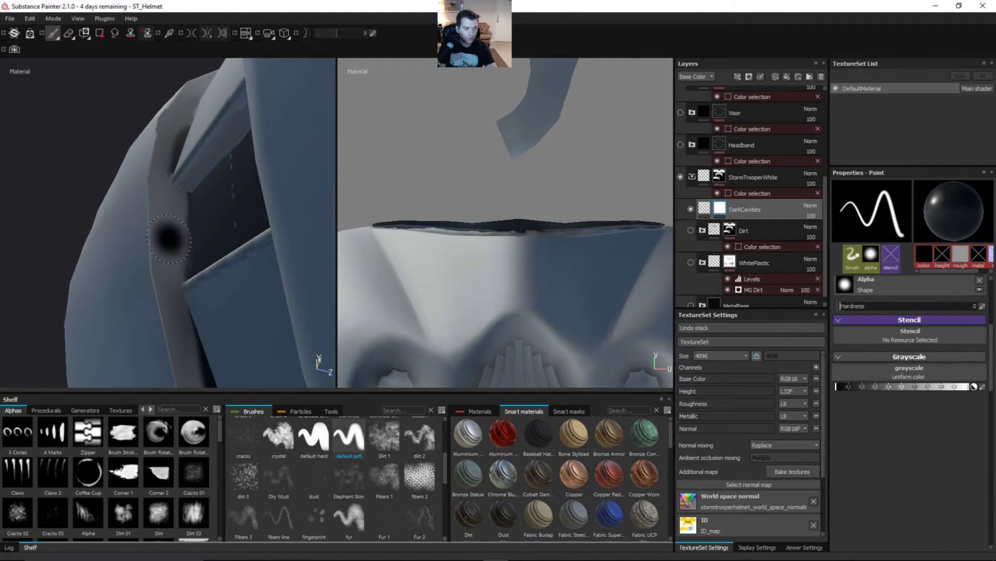
{"action": "mouse_move", "coordinate": [180, 230]}
{"action": "left_mouse_down", "text": "alt"}
{"action": "mouse_move", "coordinate": [212, 221]}
{"action": "mouse_move", "coordinate": [197, 226]}
{"action": "mouse_move", "coordinate": [205, 232]}
{"action": "mouse_move", "coordinate": [185, 254]}
{"action": "mouse_move", "coordinate": [218, 259]}
{"action": "left_mouse_up", "text": "alt"}
{"action": "key", "text": "x"}
{"action": "right_click_drag", "start_coordinate": [182, 233], "coordinate": [234, 234], "text": "alt"}
{"action": "right_click_drag", "start_coordinate": [234, 218], "coordinate": [218, 218], "text": "ctrl"}
{"action": "mouse_move", "coordinate": [224, 196]}
{"action": "left_mouse_down"}
{"action": "mouse_move", "coordinate": [179, 236]}
{"action": "mouse_move", "coordinate": [209, 205]}
{"action": "left_mouse_up"}
{"action": "right_click_drag", "start_coordinate": [281, 228], "coordinate": [218, 228], "text": "alt"}
{"action": "mouse_move", "coordinate": [218, 229]}
{"action": "left_mouse_down", "text": "alt"}
{"action": "mouse_move", "coordinate": [245, 252]}
{"action": "mouse_move", "coordinate": [203, 233]}
{"action": "left_mouse_up", "text": "alt"}
{"action": "right_click_drag", "start_coordinate": [202, 233], "coordinate": [233, 234], "text": "alt"}
- Return to the layer's content and frame the whole helmet to review the dark slots
{"action": "left_click", "coordinate": [705, 208]}
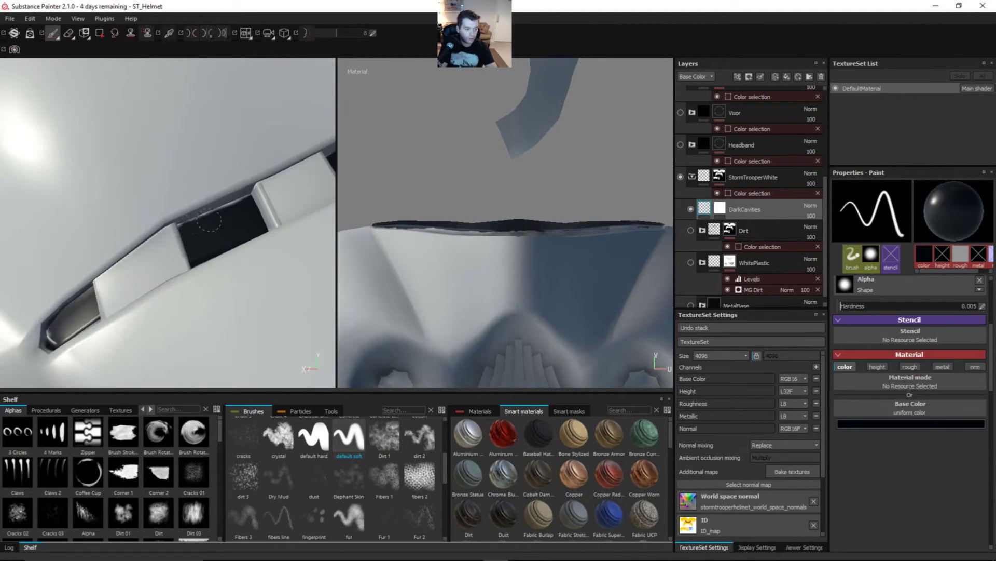
{"action": "key", "text": "f"}
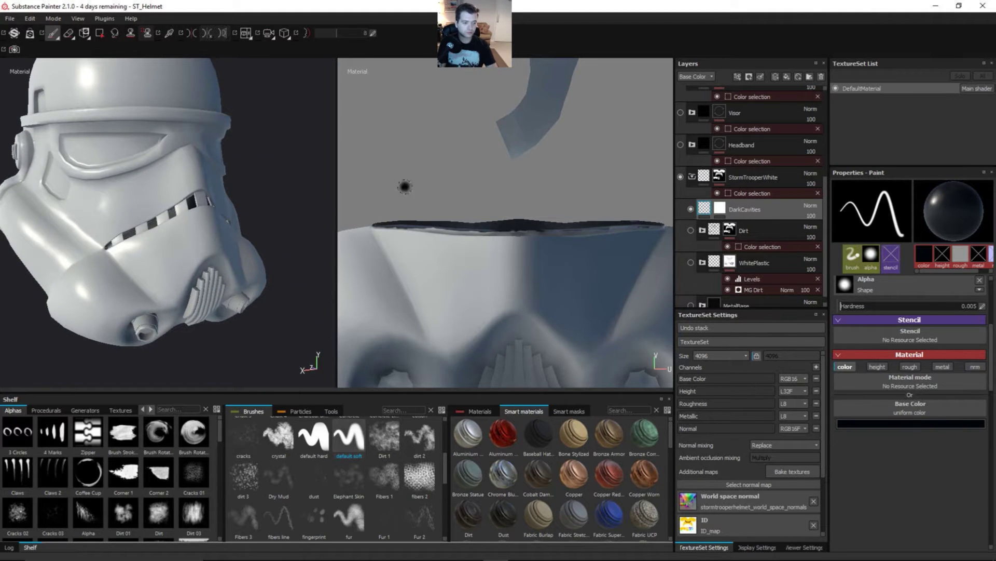
{"action": "right_click_drag", "start_coordinate": [505, 187], "coordinate": [405, 259], "text": "alt"}
{"action": "scroll", "coordinate": [538, 216], "scroll_direction": "up", "scroll_amount": 5}
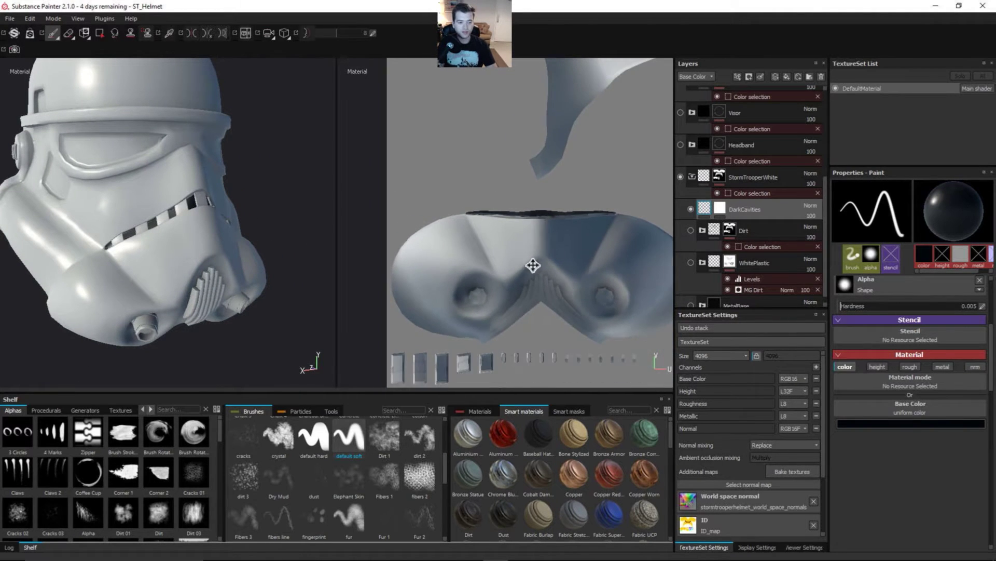
{"action": "middle_click_drag", "start_coordinate": [574, 219], "coordinate": [426, 273], "text": "alt"}
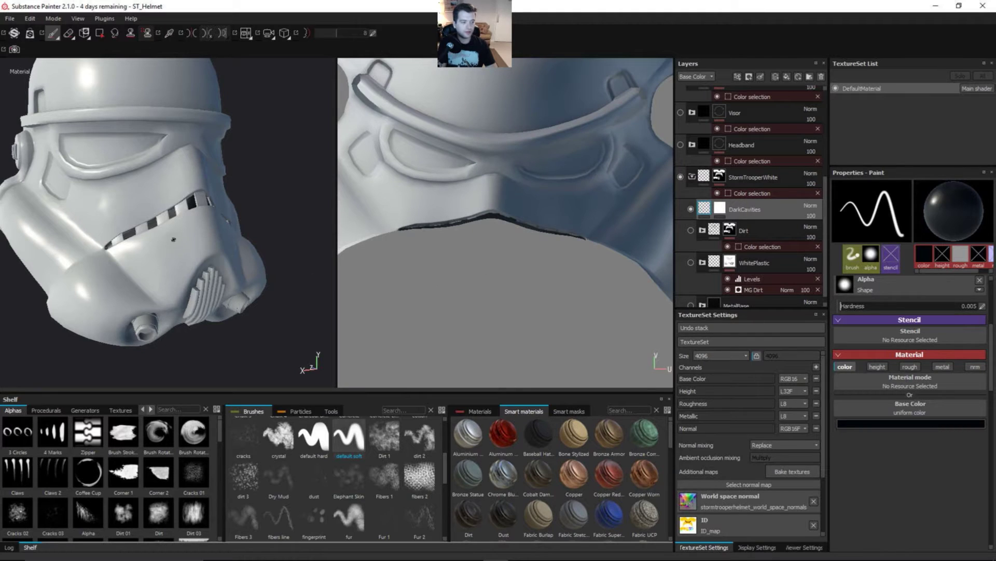
{"action": "mouse_move", "coordinate": [172, 237]}
{"action": "left_mouse_down", "text": "alt"}
{"action": "mouse_move", "coordinate": [156, 236]}
{"action": "mouse_move", "coordinate": [222, 233]}
{"action": "mouse_move", "coordinate": [235, 257]}
{"action": "mouse_move", "coordinate": [276, 256]}
{"action": "mouse_move", "coordinate": [254, 251]}
{"action": "left_mouse_up", "text": "alt"}
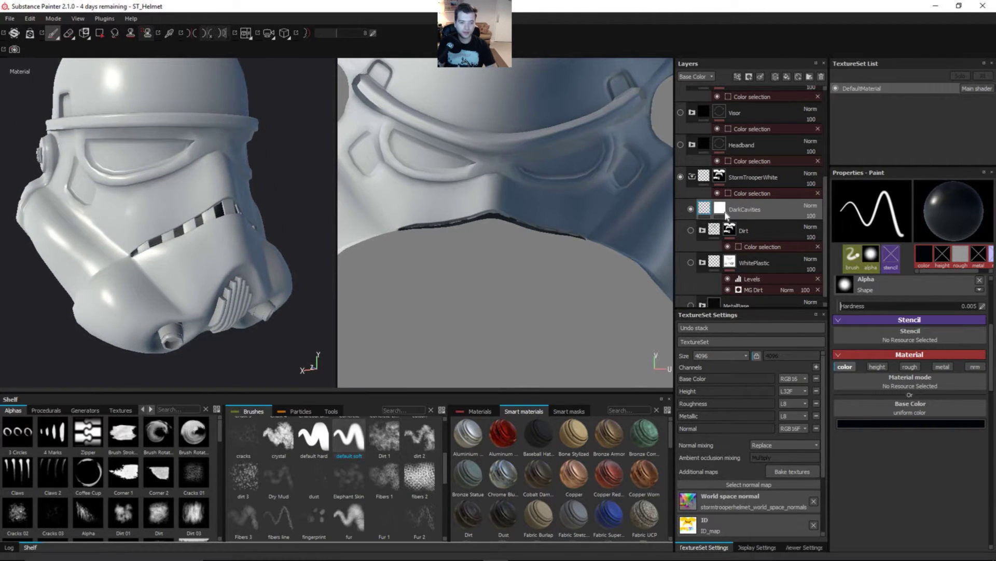
- Expand the Dirt folder and move Layer 1 into it directly above Burn
{"action": "left_click_drag", "start_coordinate": [276, 307], "coordinate": [259, 283], "text": "alt"}
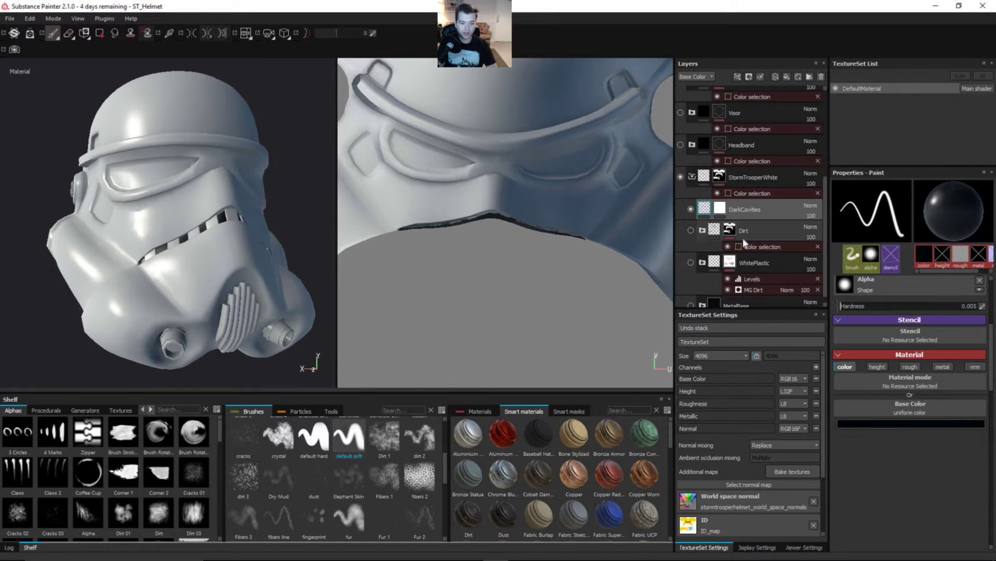
{"action": "left_click", "coordinate": [702, 230]}
{"action": "left_click_drag", "start_coordinate": [825, 183], "coordinate": [820, 238]}
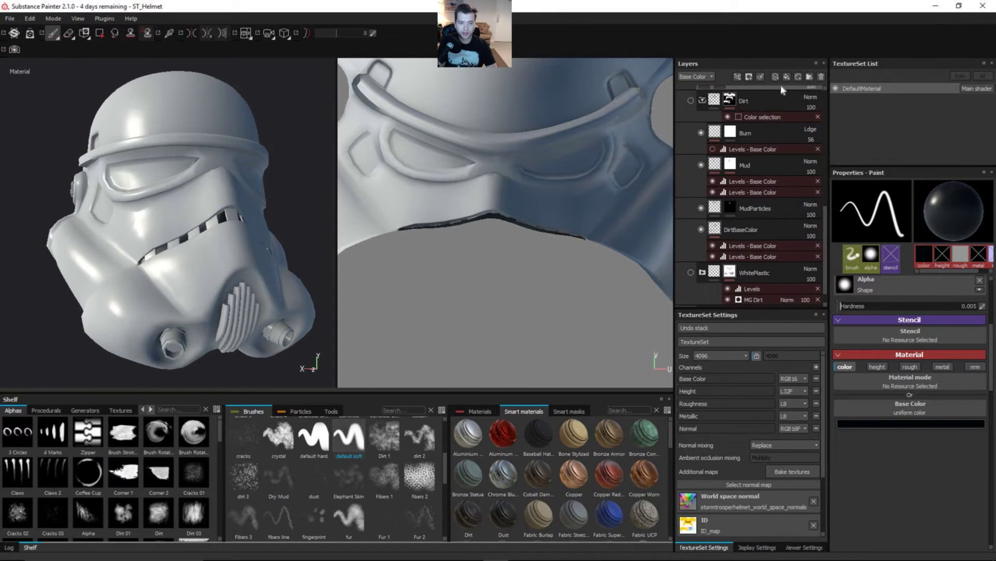
{"action": "scroll", "coordinate": [781, 88], "scroll_direction": "up", "scroll_amount": 1}
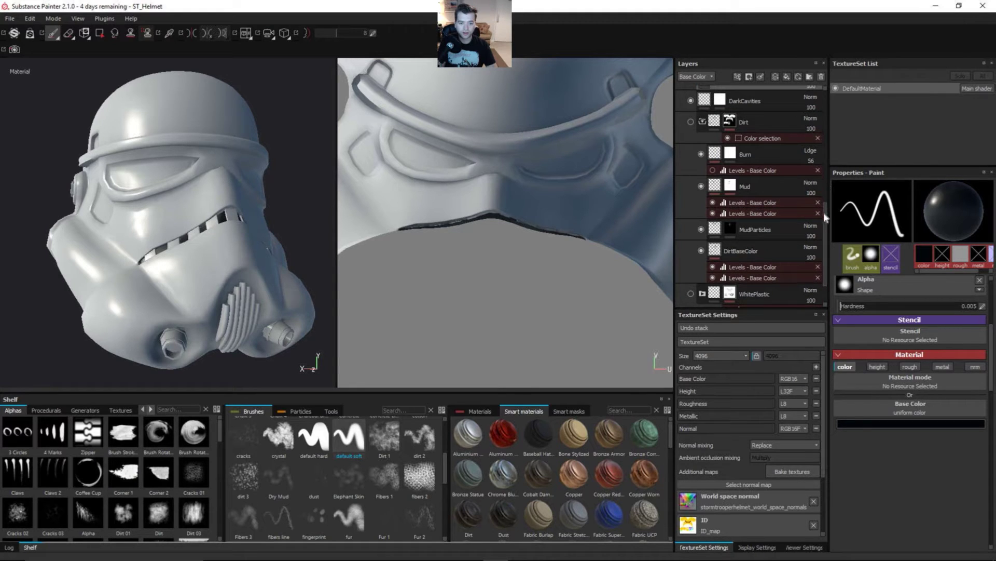
{"action": "scroll", "coordinate": [792, 148], "scroll_direction": "up", "scroll_amount": 2}
{"action": "left_click_drag", "start_coordinate": [744, 140], "coordinate": [751, 165]}
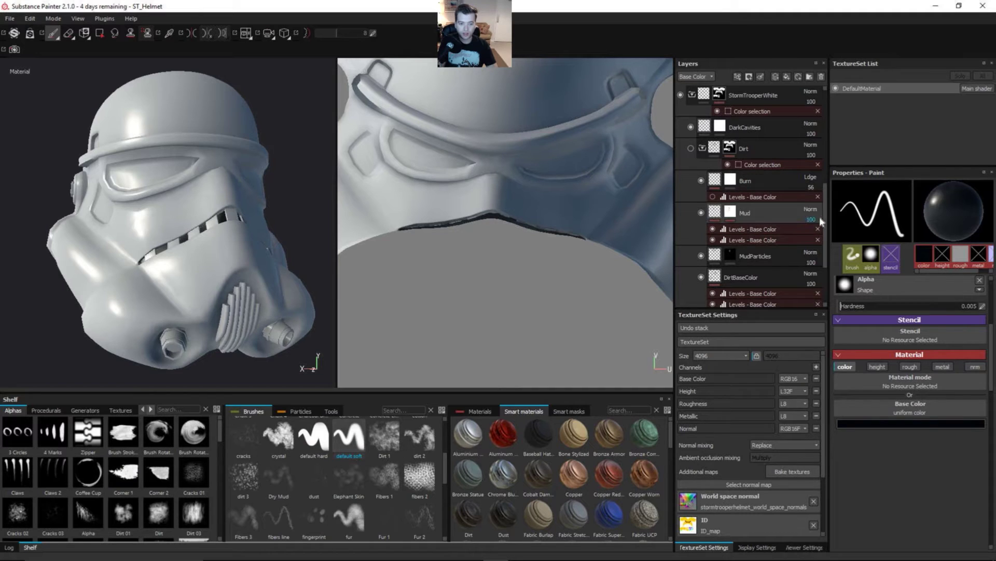
{"action": "scroll", "coordinate": [777, 259], "scroll_direction": "down", "scroll_amount": 3}
{"action": "left_click_drag", "start_coordinate": [777, 260], "coordinate": [719, 116]}
- Rename Layer 1 to DarkDirtCavity
{"action": "double_click", "coordinate": [733, 123]}
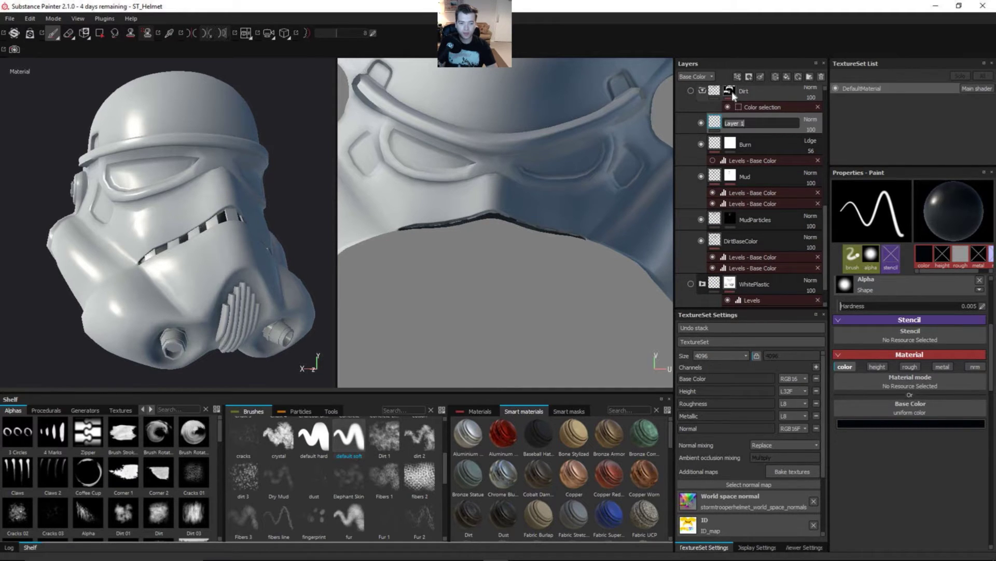
{"action": "type", "text": "DarkDirt"}
{"action": "key", "text": "Return"}
{"action": "left_click_drag", "start_coordinate": [244, 342], "coordinate": [205, 288], "text": "alt"}
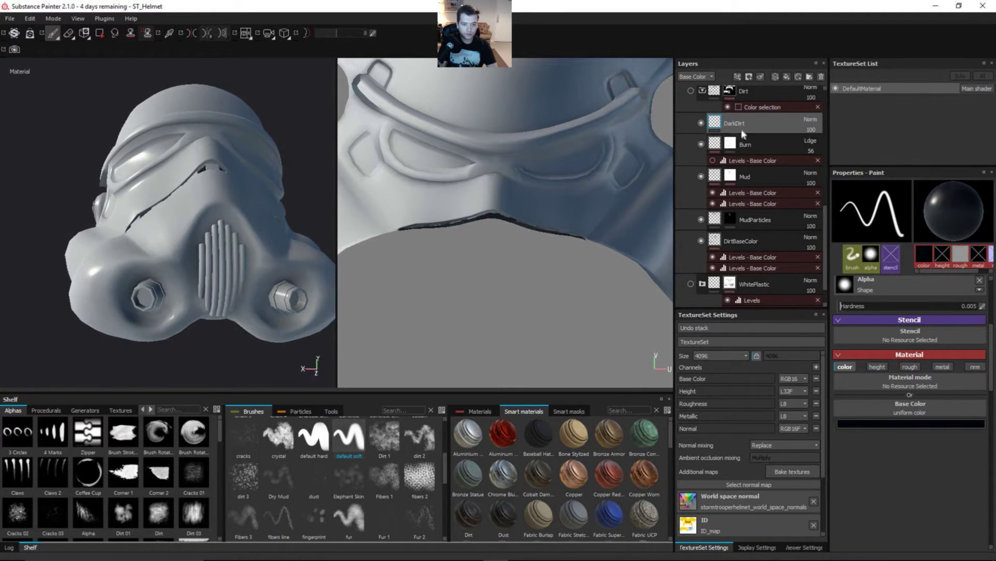
{"action": "type", "text": "DarkDirtCavi"}
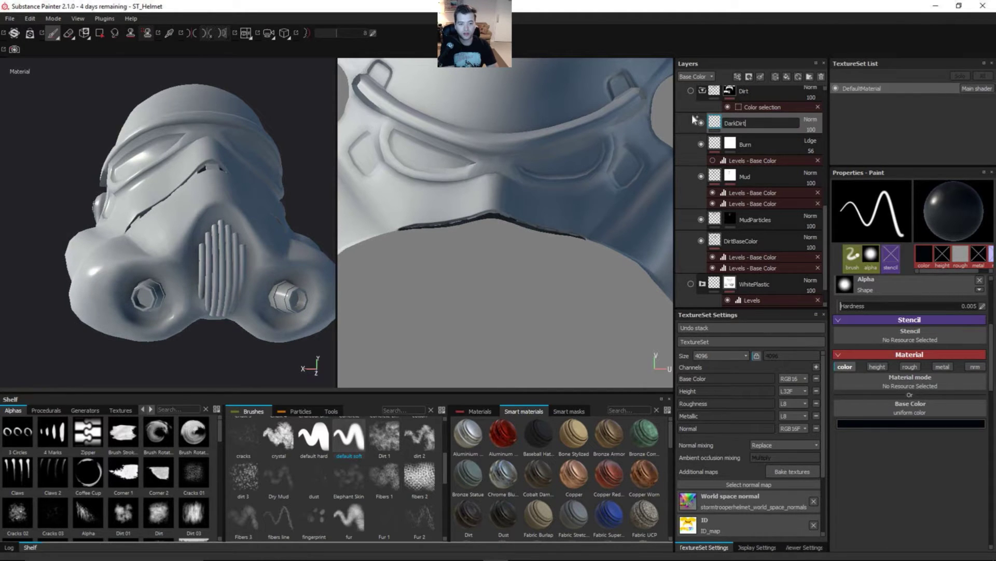
{"action": "type", "text": "ty"}
{"action": "key", "text": "Return"}
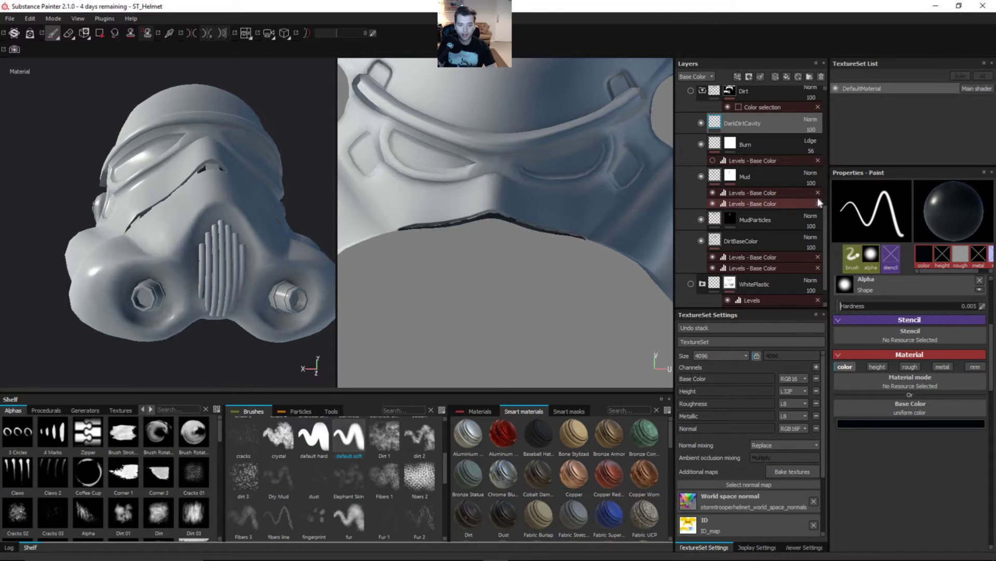
- Zoom in on the helmet's side nozzle and pick the Dirt 2 brush
{"action": "scroll", "coordinate": [823, 210], "scroll_direction": "up", "scroll_amount": 3}
{"action": "scroll", "coordinate": [827, 202], "scroll_direction": "down", "scroll_amount": 4}
{"action": "scroll", "coordinate": [826, 227], "scroll_direction": "up", "scroll_amount": 4}
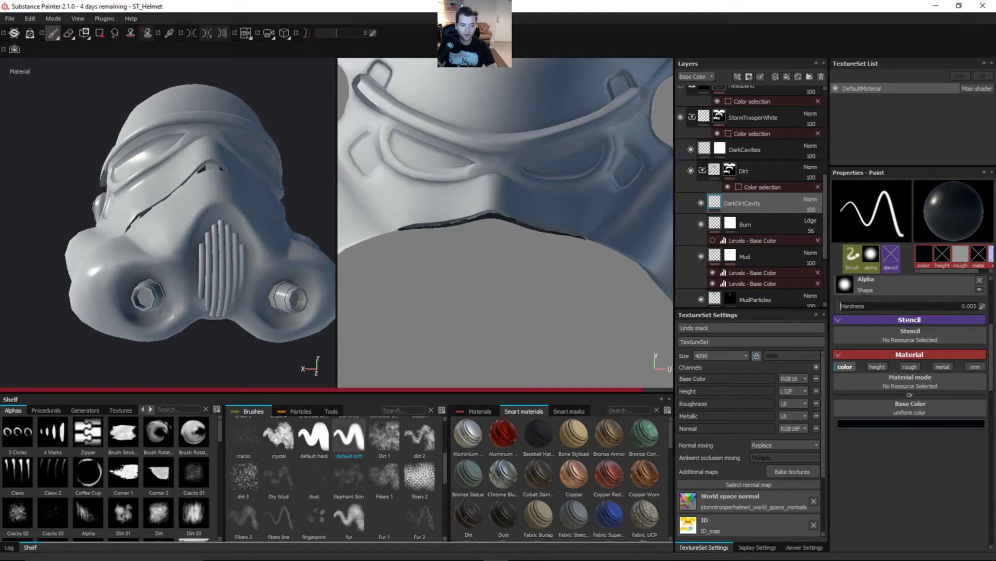
{"action": "right_click_drag", "start_coordinate": [156, 307], "coordinate": [220, 316], "text": "alt"}
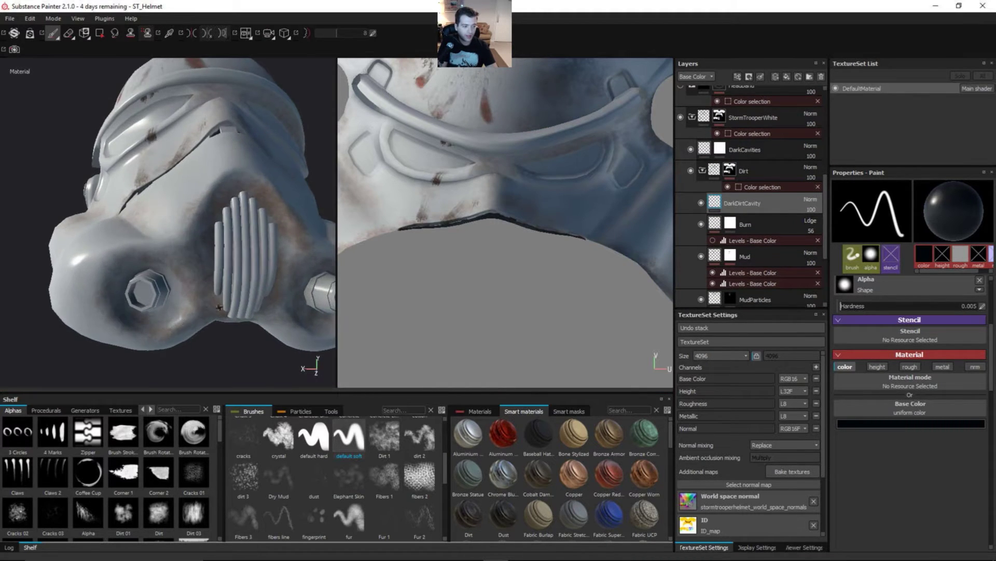
{"action": "left_click_drag", "start_coordinate": [179, 312], "coordinate": [226, 307], "text": "alt"}
{"action": "right_click_drag", "start_coordinate": [227, 308], "coordinate": [246, 297], "text": "alt"}
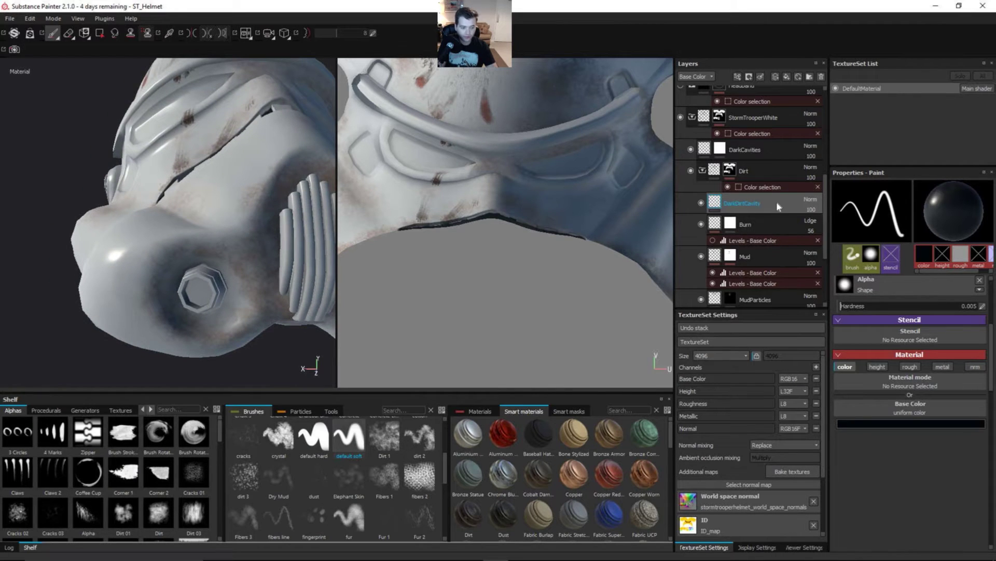
{"action": "left_click", "coordinate": [385, 448]}
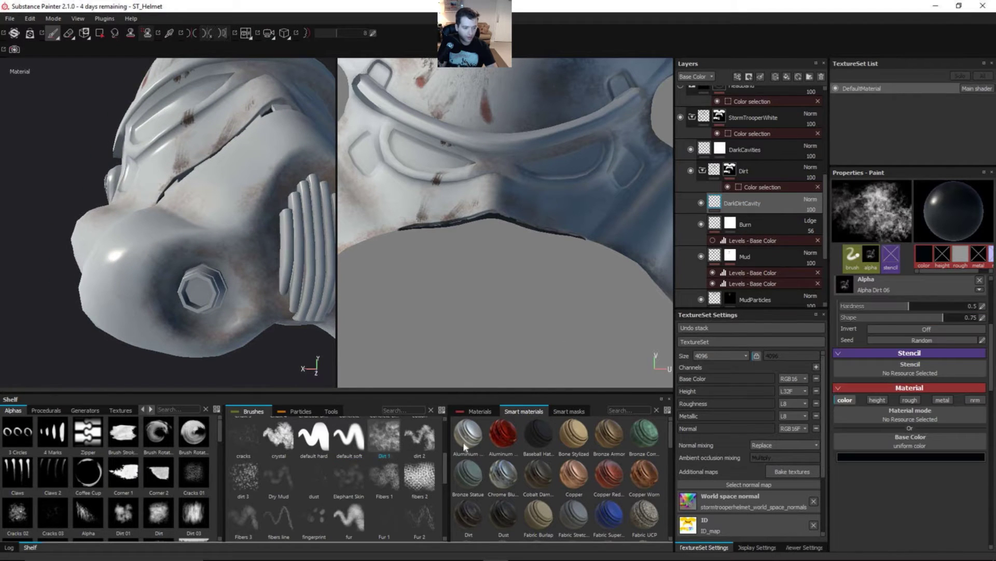
{"action": "left_click", "coordinate": [416, 444]}
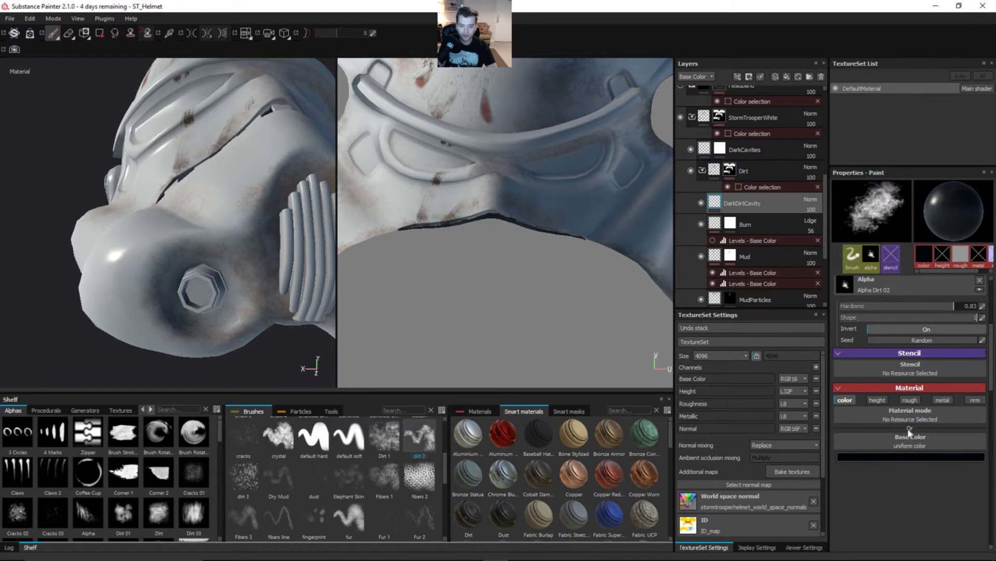
- Enable the roughness and metallic channels on the brush, with roughness near 1
{"action": "left_click", "coordinate": [909, 400]}
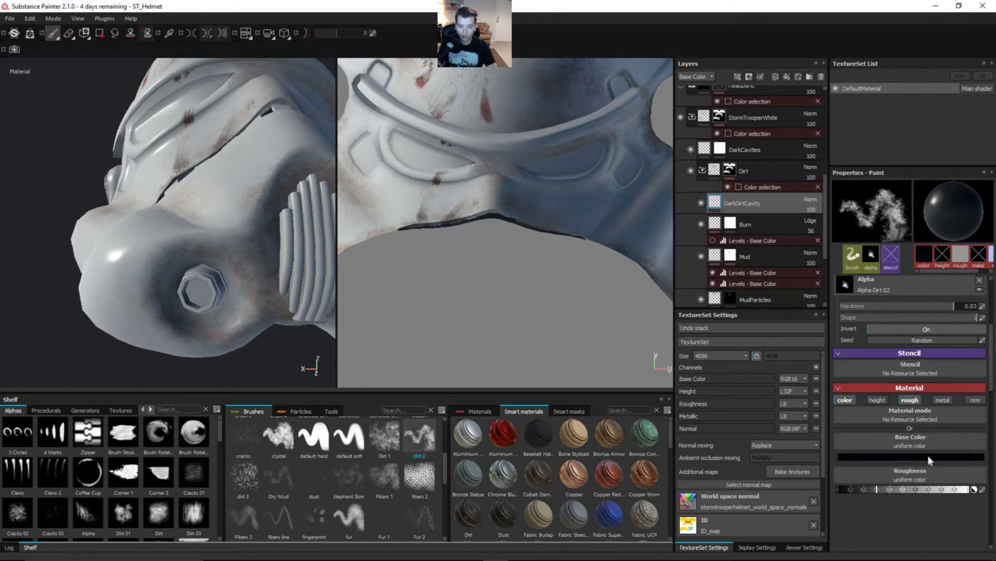
{"action": "left_click", "coordinate": [968, 489]}
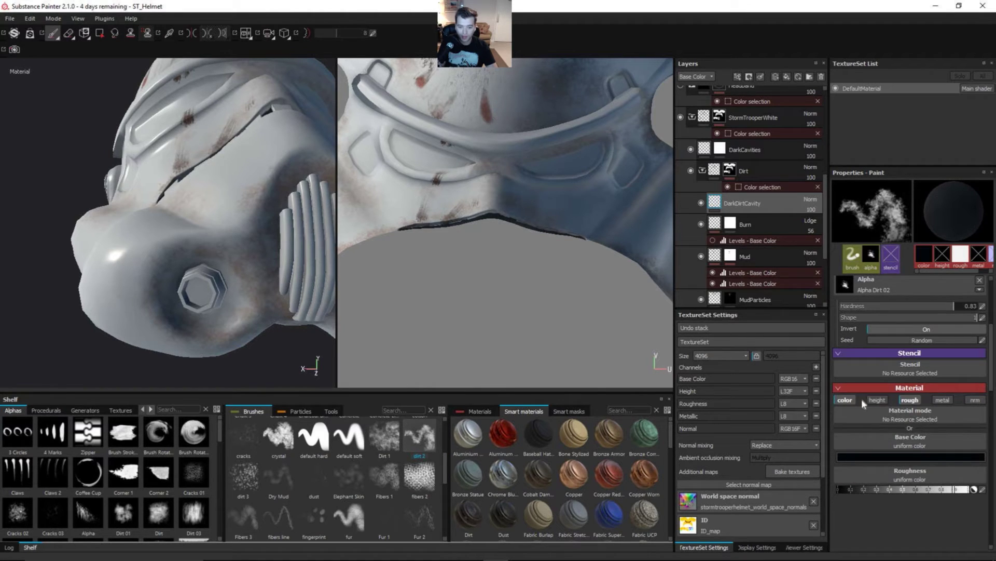
{"action": "left_click", "coordinate": [942, 400]}
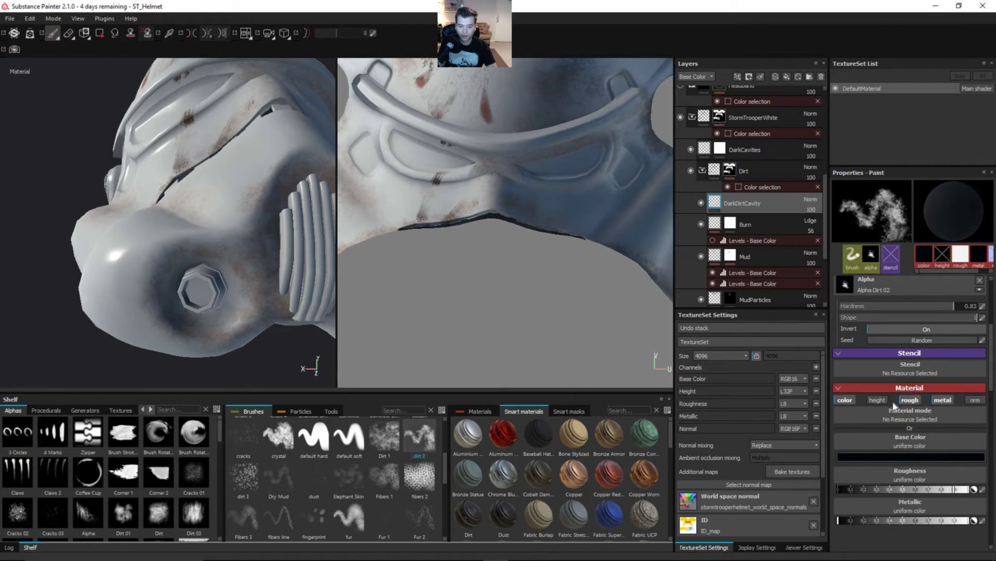
- Dab dark dirt beside and below the side bolt
{"action": "left_click", "coordinate": [263, 280]}
{"action": "mouse_move", "coordinate": [264, 280]}
{"action": "left_mouse_down", "text": "alt"}
{"action": "mouse_move", "coordinate": [210, 240]}
{"action": "mouse_move", "coordinate": [192, 256]}
{"action": "mouse_move", "coordinate": [194, 219]}
{"action": "mouse_move", "coordinate": [189, 241]}
{"action": "mouse_move", "coordinate": [177, 218]}
{"action": "mouse_move", "coordinate": [213, 269]}
{"action": "mouse_move", "coordinate": [143, 306]}
{"action": "mouse_move", "coordinate": [91, 269]}
{"action": "mouse_move", "coordinate": [85, 250]}
{"action": "left_mouse_up", "text": "alt"}
{"action": "mouse_move", "coordinate": [95, 300]}
{"action": "left_mouse_down"}
{"action": "mouse_move", "coordinate": [161, 324]}
{"action": "mouse_move", "coordinate": [220, 300]}
{"action": "left_mouse_up"}
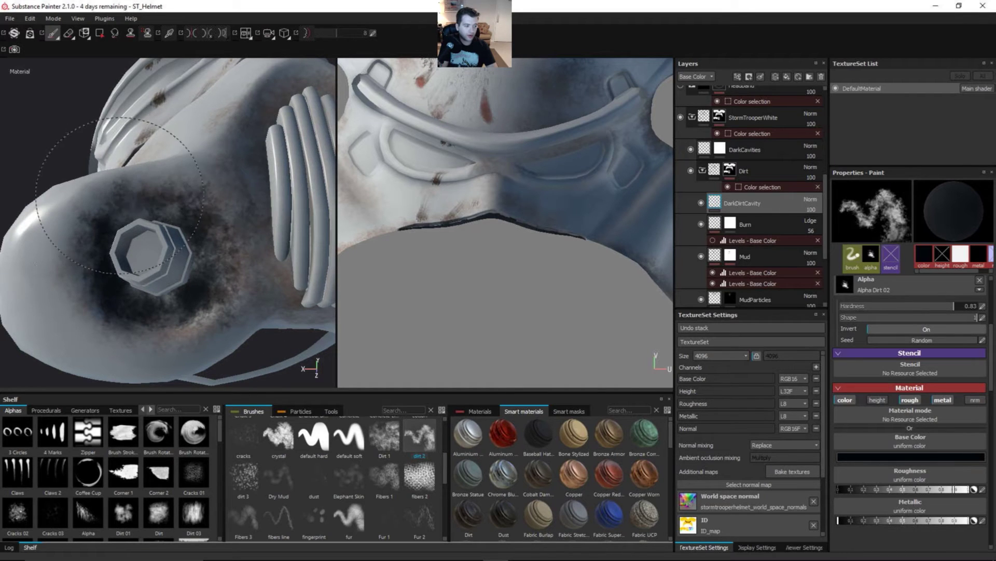
- Paint dark grime around the bolt and the chin vent grille
{"action": "left_click_drag", "start_coordinate": [252, 240], "coordinate": [194, 278], "text": "alt"}
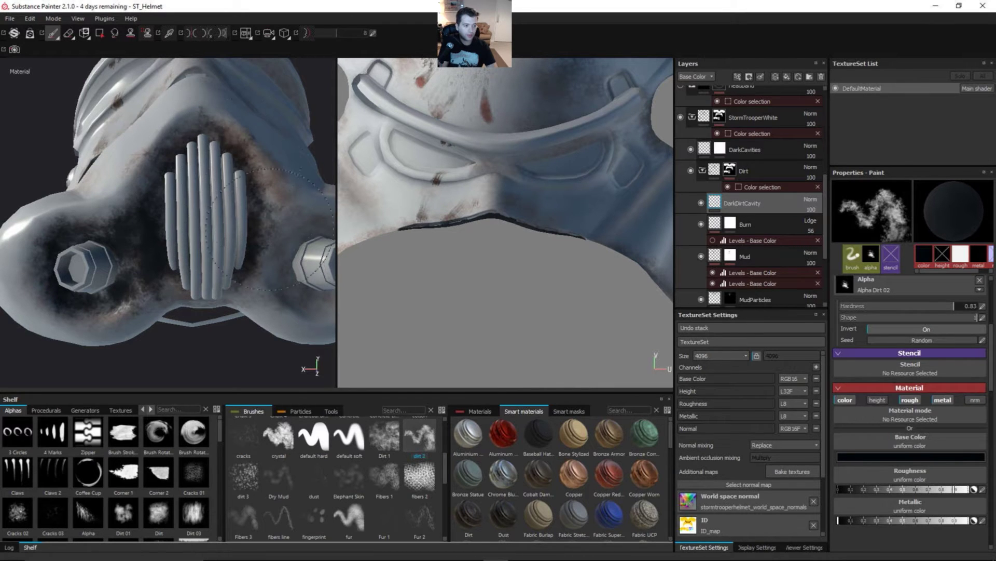
{"action": "mouse_move", "coordinate": [285, 253]}
{"action": "left_mouse_down", "text": "alt"}
{"action": "mouse_move", "coordinate": [197, 263]}
{"action": "mouse_move", "coordinate": [180, 275]}
{"action": "left_mouse_up", "text": "alt"}
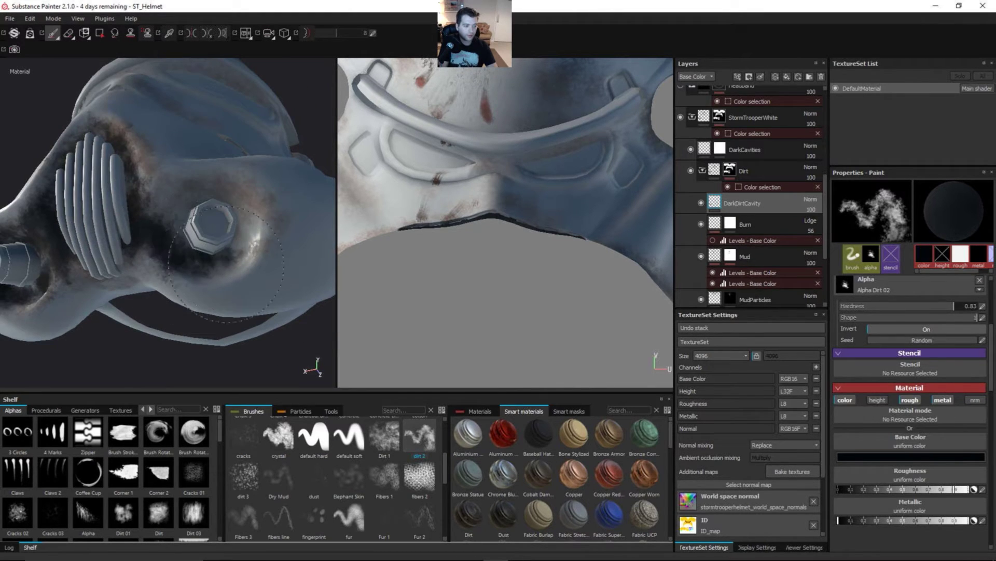
{"action": "mouse_move", "coordinate": [250, 252]}
{"action": "left_mouse_down"}
{"action": "mouse_move", "coordinate": [194, 195]}
{"action": "mouse_move", "coordinate": [253, 228]}
{"action": "left_mouse_up"}
{"action": "scroll", "coordinate": [265, 212], "scroll_direction": "down", "scroll_amount": 2}
{"action": "left_click_drag", "start_coordinate": [223, 258], "coordinate": [231, 257]}
{"action": "left_click_drag", "start_coordinate": [231, 257], "coordinate": [233, 298], "text": "alt"}
{"action": "right_click_drag", "start_coordinate": [233, 298], "coordinate": [162, 296], "text": "alt"}
{"action": "middle_click_drag", "start_coordinate": [163, 296], "coordinate": [189, 319], "text": "alt"}
{"action": "left_click_drag", "start_coordinate": [205, 280], "coordinate": [242, 283], "text": "alt"}
{"action": "right_click_drag", "start_coordinate": [241, 283], "coordinate": [288, 272], "text": "alt"}
{"action": "mouse_move", "coordinate": [223, 264]}
{"action": "left_mouse_down", "text": "alt"}
{"action": "mouse_move", "coordinate": [207, 218]}
{"action": "mouse_move", "coordinate": [198, 233]}
{"action": "left_mouse_up", "text": "alt"}
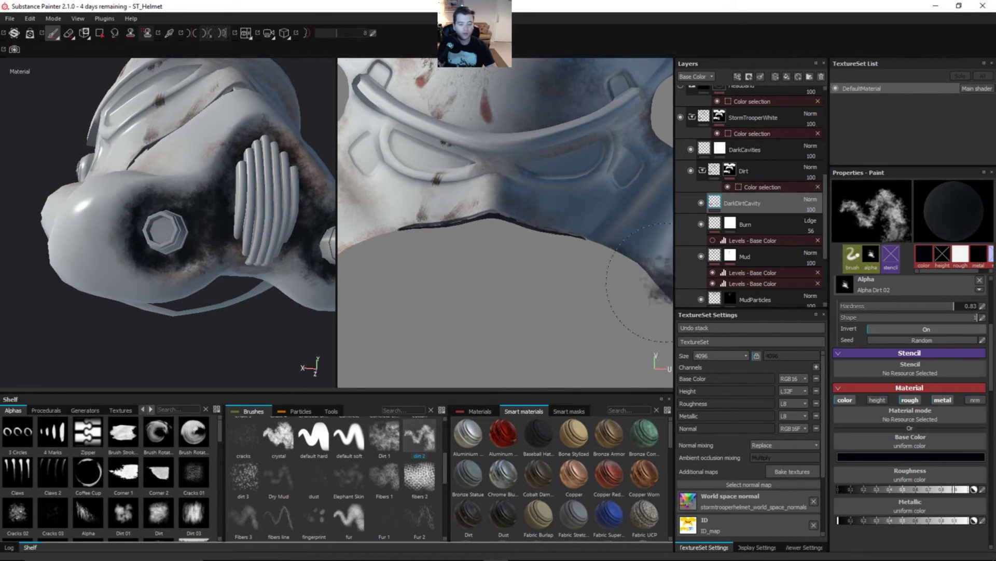
- Set the paint's base colour to a dark, near-black reddish brown
{"action": "left_click", "coordinate": [902, 457]}
{"action": "left_click", "coordinate": [845, 453]}
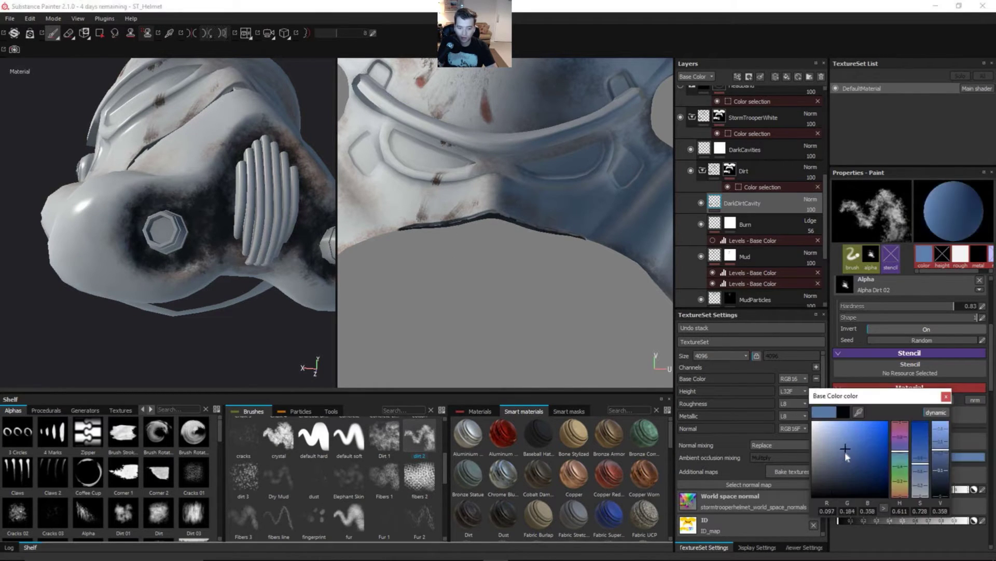
{"action": "left_click_drag", "start_coordinate": [904, 465], "coordinate": [840, 489]}
{"action": "left_click", "coordinate": [842, 486]}
{"action": "left_click", "coordinate": [946, 396]}
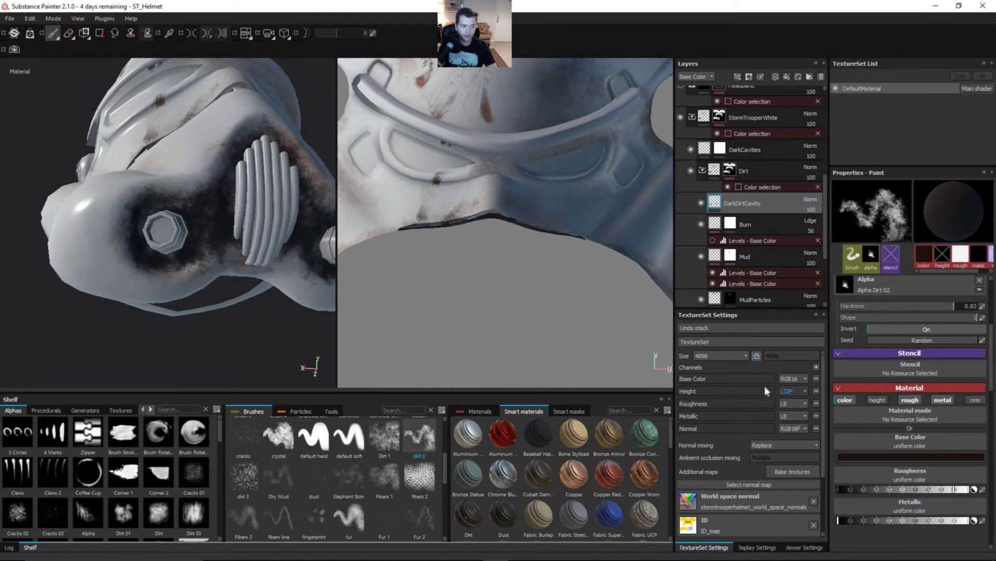
- Turn on mirrored symmetry painting and frame the vent from the side
{"action": "scroll", "coordinate": [167, 213], "scroll_direction": "up", "scroll_amount": 2}
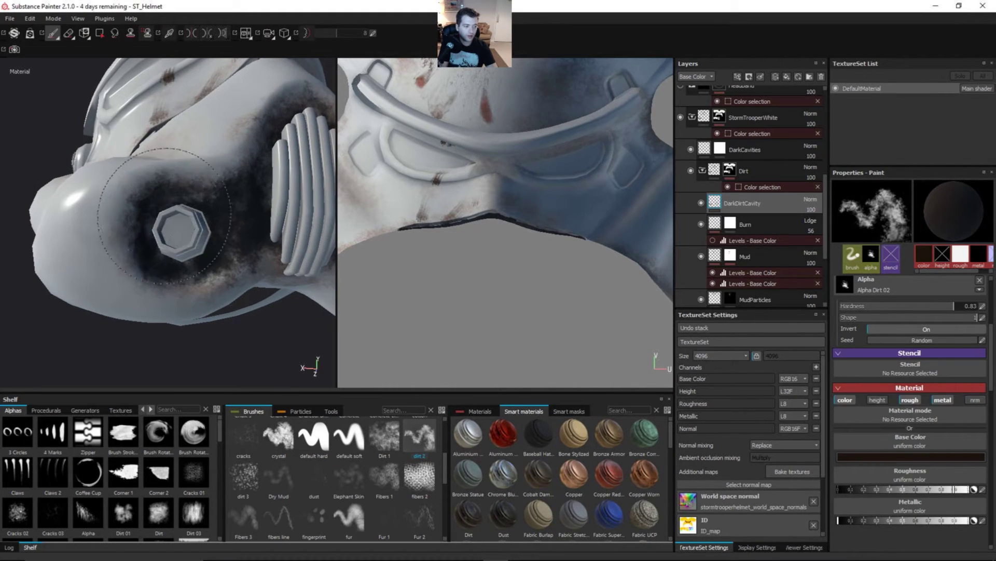
{"action": "left_click_drag", "start_coordinate": [167, 212], "coordinate": [183, 254], "text": "alt"}
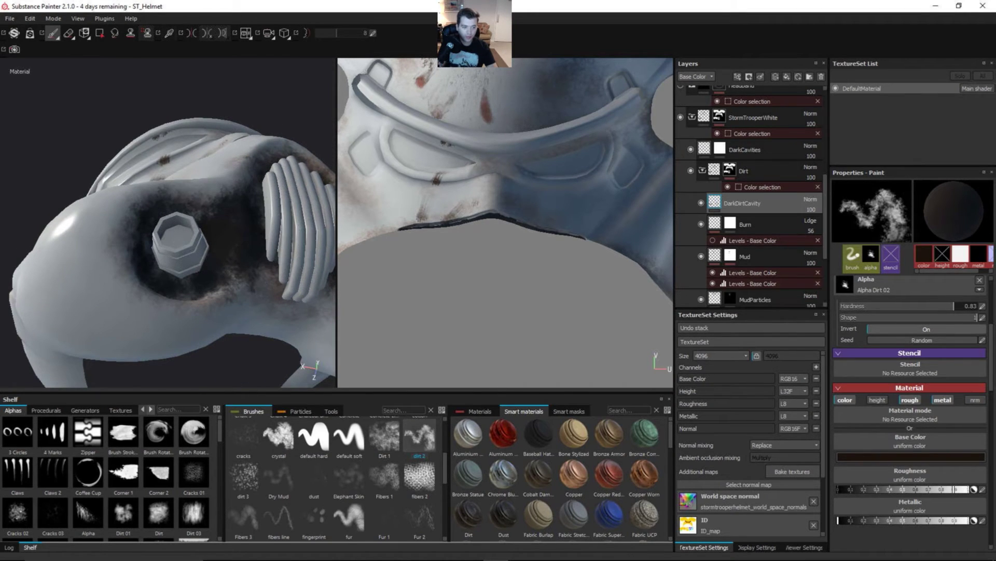
{"action": "mouse_move", "coordinate": [260, 233]}
{"action": "left_mouse_down", "text": "alt"}
{"action": "mouse_move", "coordinate": [261, 192]}
{"action": "mouse_move", "coordinate": [275, 197]}
{"action": "left_mouse_up", "text": "alt"}
{"action": "left_click_drag", "start_coordinate": [230, 248], "coordinate": [201, 197], "text": "alt"}
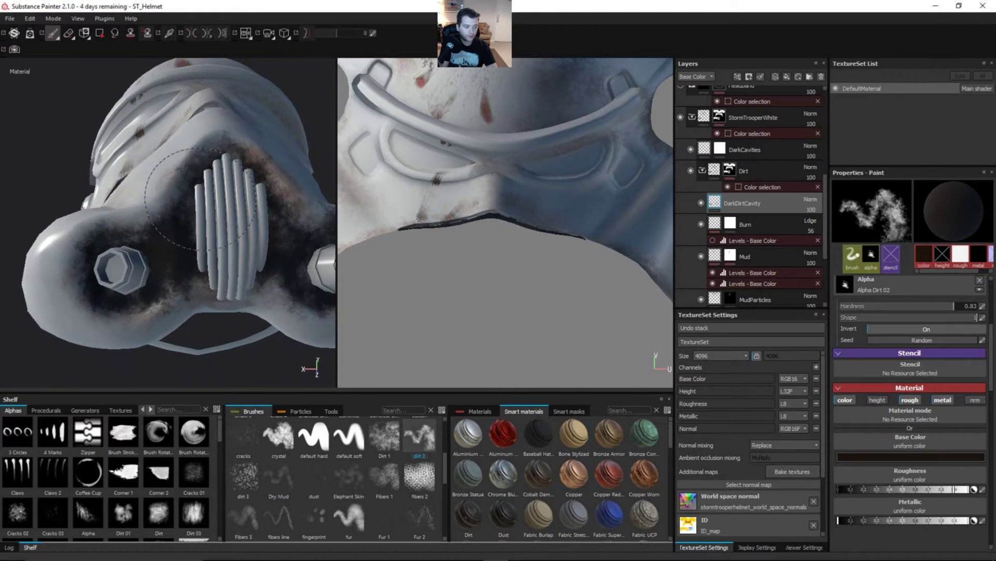
{"action": "left_click", "coordinate": [223, 33]}
{"action": "mouse_move", "coordinate": [300, 245]}
{"action": "left_mouse_down", "text": "alt"}
{"action": "mouse_move", "coordinate": [279, 238]}
{"action": "mouse_move", "coordinate": [290, 262]}
{"action": "mouse_move", "coordinate": [233, 249]}
{"action": "left_mouse_up", "text": "alt"}
{"action": "scroll", "coordinate": [290, 262], "scroll_direction": "down", "scroll_amount": 2}
- Switch to a lighter brown, paint mirrored grime around the vent, then turn symmetry off
{"action": "left_click", "coordinate": [882, 457]}
{"action": "left_click", "coordinate": [857, 499]}
{"action": "right_click_drag", "start_coordinate": [234, 249], "coordinate": [218, 252], "text": "ctrl"}
{"action": "left_click_drag", "start_coordinate": [218, 251], "coordinate": [158, 229], "text": "alt"}
{"action": "scroll", "coordinate": [159, 229], "scroll_direction": "up", "scroll_amount": 2}
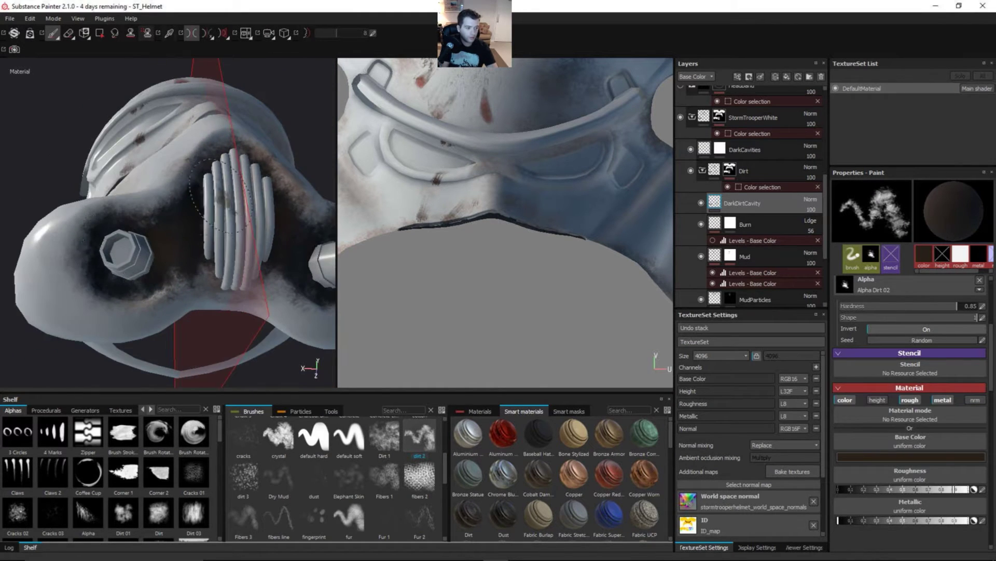
{"action": "left_click_drag", "start_coordinate": [260, 208], "coordinate": [257, 224], "text": "alt"}
{"action": "left_click", "coordinate": [882, 457]}
{"action": "left_click", "coordinate": [856, 493]}
{"action": "mouse_move", "coordinate": [197, 221]}
{"action": "left_mouse_down"}
{"action": "mouse_move", "coordinate": [187, 240]}
{"action": "mouse_move", "coordinate": [224, 228]}
{"action": "mouse_move", "coordinate": [181, 236]}
{"action": "left_mouse_up"}
{"action": "mouse_move", "coordinate": [280, 249]}
{"action": "left_mouse_down", "text": "alt"}
{"action": "mouse_move", "coordinate": [236, 311]}
{"action": "mouse_move", "coordinate": [270, 310]}
{"action": "left_mouse_up", "text": "alt"}
{"action": "key", "text": "l"}
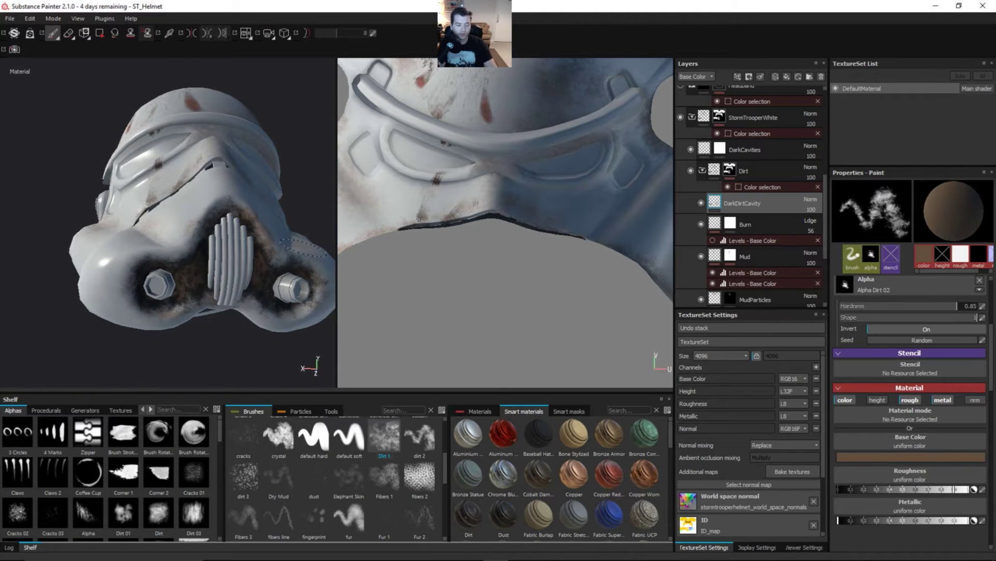
- Add a black mask to DarkDirtCavity and load the Dirt 1 brush at about 88 px
{"action": "right_click", "coordinate": [767, 197]}
{"action": "left_click", "coordinate": [796, 211]}
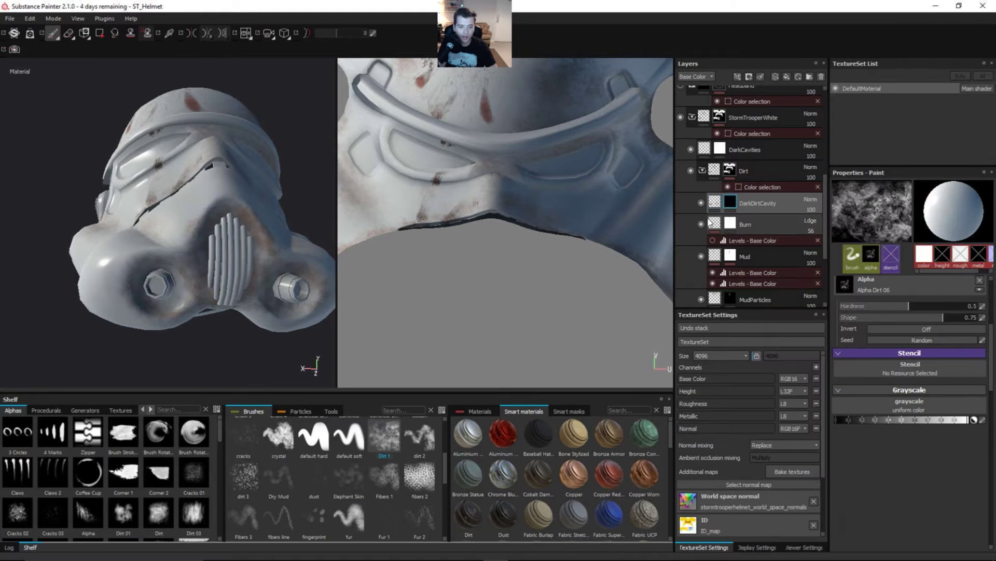
{"action": "left_click", "coordinate": [392, 440]}
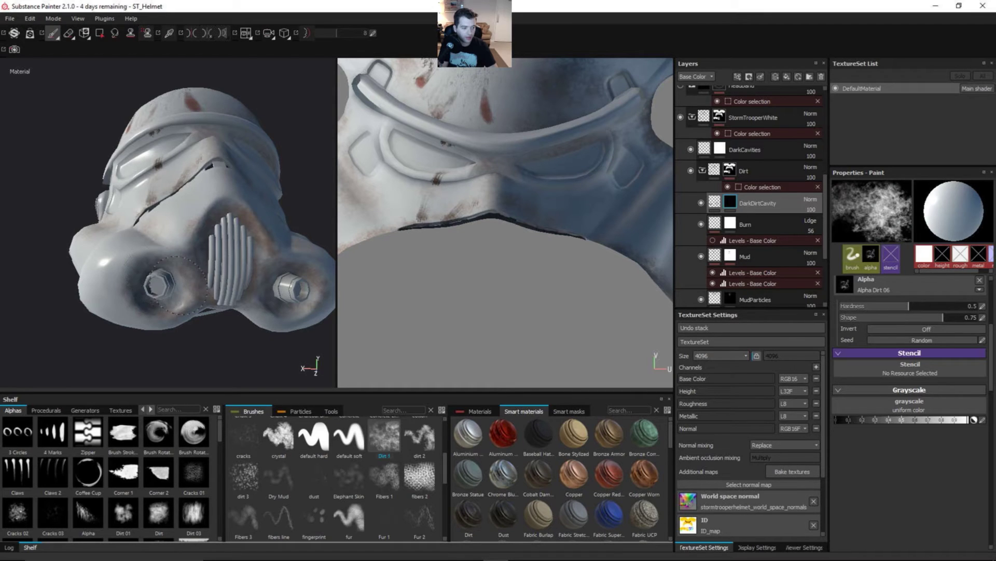
{"action": "right_click_drag", "start_coordinate": [179, 276], "coordinate": [200, 275], "text": "ctrl"}
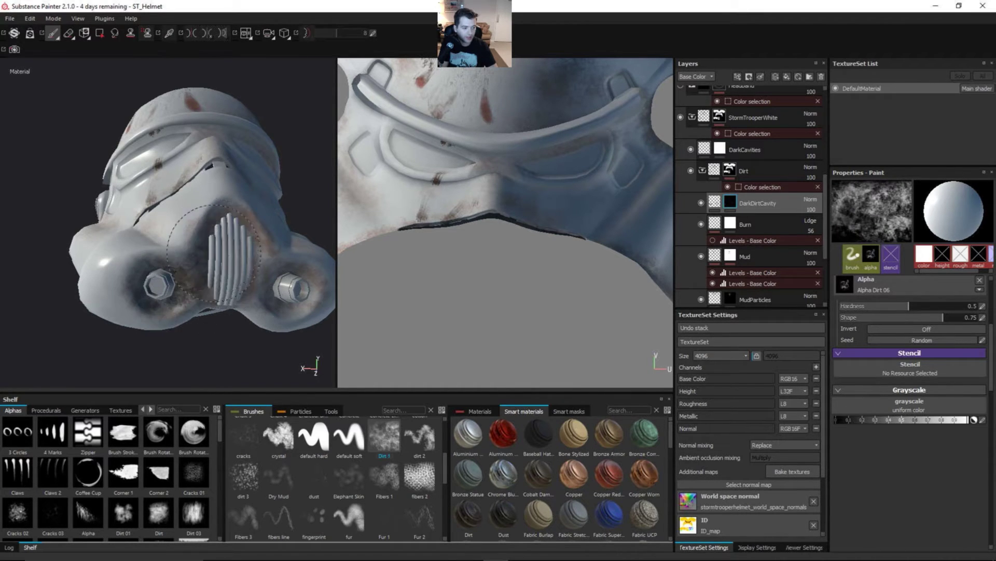
{"action": "left_click_drag", "start_coordinate": [258, 273], "coordinate": [242, 265], "text": "alt"}
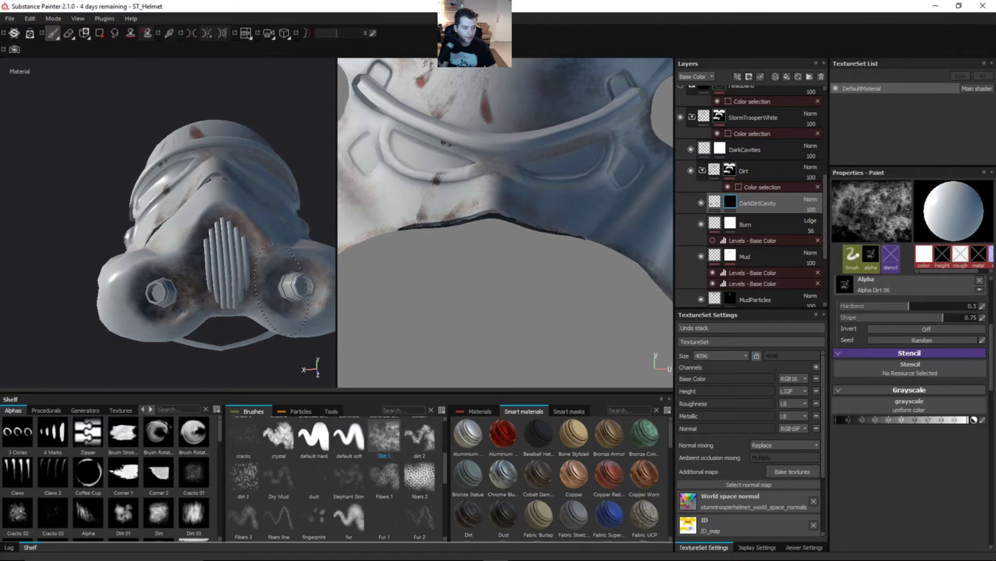
{"action": "mouse_move", "coordinate": [262, 299]}
{"action": "left_mouse_down", "text": "alt"}
{"action": "mouse_move", "coordinate": [200, 307]}
{"action": "mouse_move", "coordinate": [228, 280]}
{"action": "mouse_move", "coordinate": [222, 264]}
{"action": "mouse_move", "coordinate": [236, 288]}
{"action": "mouse_move", "coordinate": [283, 289]}
{"action": "mouse_move", "coordinate": [249, 300]}
{"action": "mouse_move", "coordinate": [215, 295]}
{"action": "mouse_move", "coordinate": [300, 248]}
{"action": "left_mouse_up", "text": "alt"}
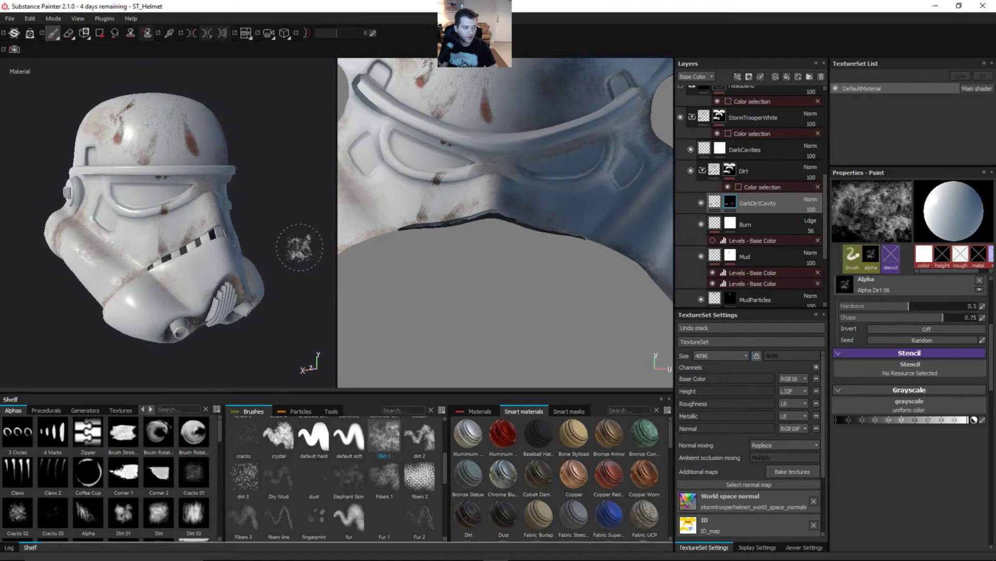
- Collapse Dirt and StormTrooperWhite, unhide Visor, Teeth, Cheek, Tubes and EarPiece, then duplicate the Photoshop stripe
{"action": "left_click", "coordinate": [702, 170]}
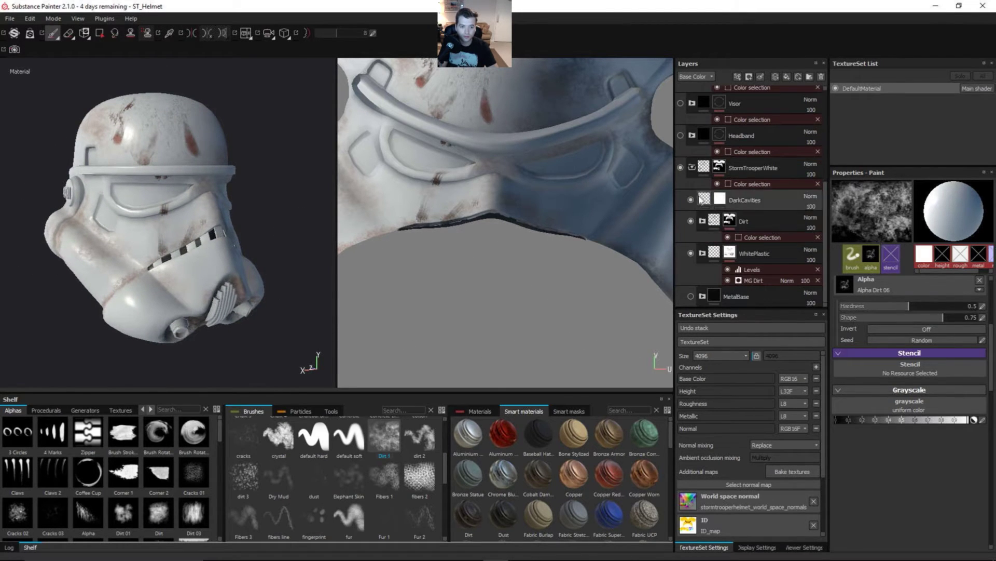
{"action": "left_click", "coordinate": [692, 167]}
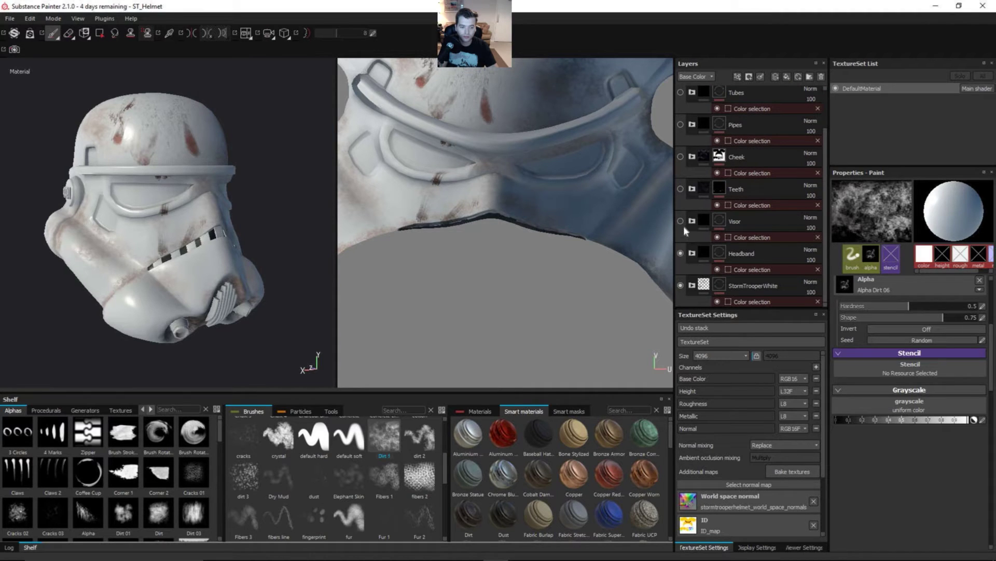
{"action": "left_click", "coordinate": [681, 221]}
{"action": "left_click", "coordinate": [681, 189]}
{"action": "left_click", "coordinate": [680, 157]}
{"action": "left_click", "coordinate": [680, 92]}
{"action": "left_click_drag", "start_coordinate": [823, 135], "coordinate": [824, 87]}
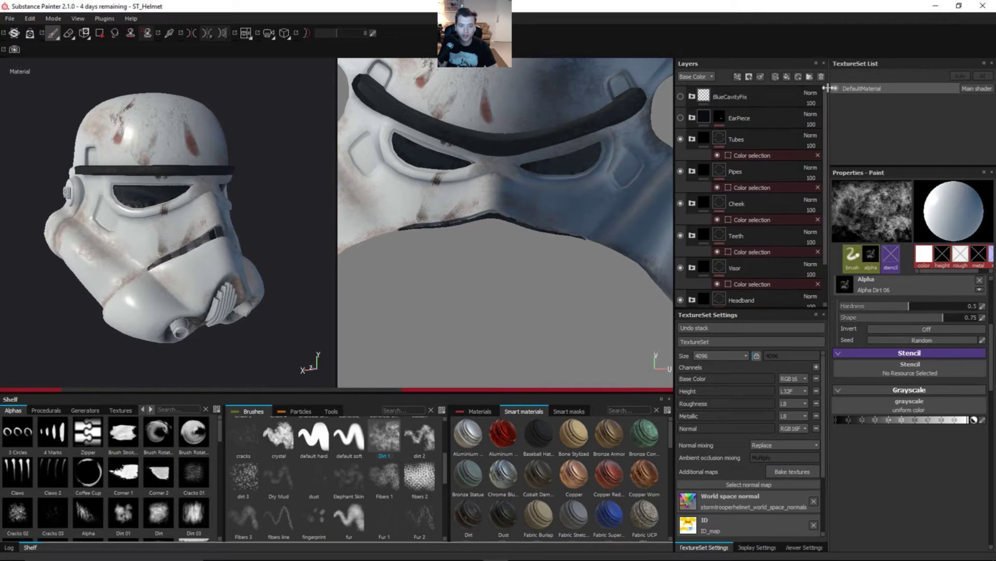
{"action": "left_click", "coordinate": [681, 117]}
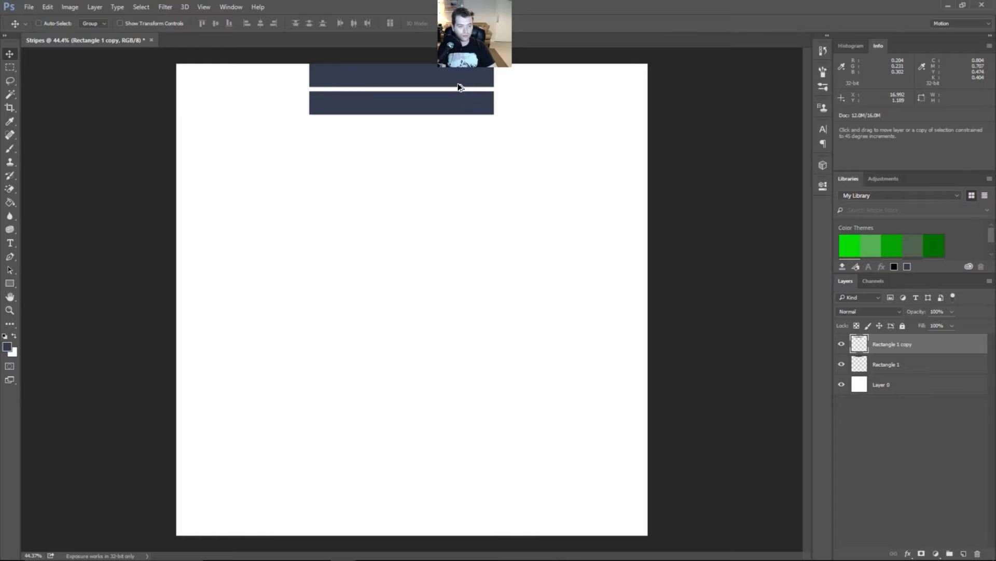
{"action": "key", "text": "ctrl+alt+shift+t"}
{"action": "key", "text": "ctrl+alt+shift+t"}
{"action": "key", "text": "ctrl+alt+shift+t"}
{"action": "key", "text": "ctrl+alt+shift+t"}
{"action": "key", "text": "ctrl+alt+shift+t"}
{"action": "key", "text": "ctrl+alt+shift+t"}
{"action": "key", "text": "ctrl+alt+shift+t"}
{"action": "key", "text": "ctrl+alt+shift+t"}
{"action": "key", "text": "ctrl+alt+shift+t"}
- Duplicate the stripe rectangle and nudge successive copies down to space the column evenly
{"action": "key", "text": "ctrl+j"}
{"action": "key", "text": "shift+Down"}
{"action": "key", "text": "shift+Down"}
{"action": "key", "text": "shift+Down"}
{"action": "key", "text": "shift+Down"}
{"action": "key", "text": "shift+Down"}
{"action": "key", "text": "shift+Down"}
{"action": "key", "text": "shift+Down"}
{"action": "key", "text": "shift+Down"}
{"action": "key", "text": "shift+Down"}
{"action": "key", "text": "shift+Down"}
{"action": "key", "text": "shift+Down"}
{"action": "key", "text": "shift+Down"}
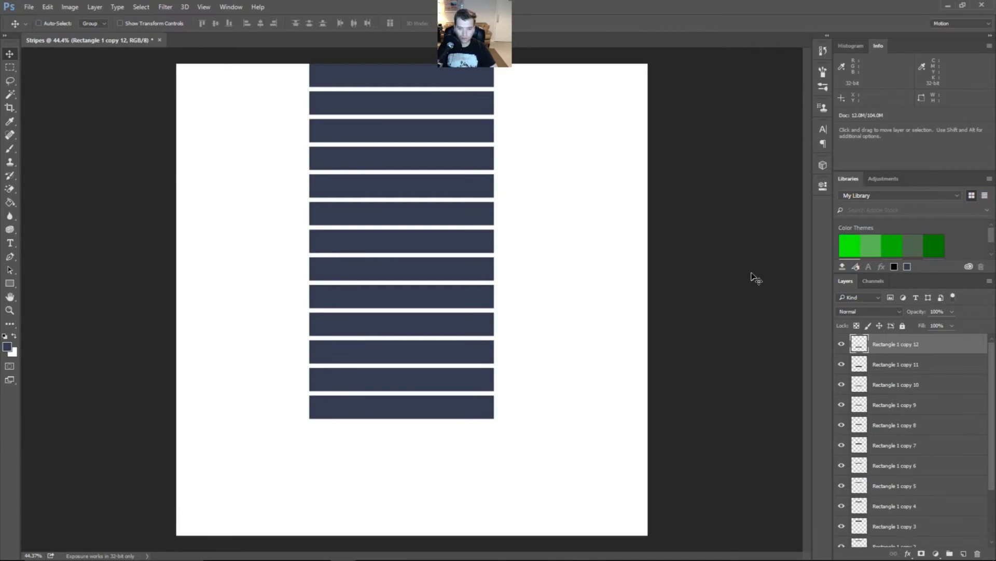
{"action": "scroll", "coordinate": [911, 467], "scroll_direction": "down", "scroll_amount": 5}
{"action": "left_click", "coordinate": [912, 517]}
{"action": "left_click", "coordinate": [919, 497]}
{"action": "key", "text": "shift+Down"}
{"action": "key", "text": "shift+Down"}
{"action": "left_click", "coordinate": [924, 456]}
{"action": "left_click", "coordinate": [929, 416]}
{"action": "key", "text": "shift+Down"}
{"action": "key", "text": "shift+Down"}
{"action": "left_click", "coordinate": [928, 375]}
{"action": "left_click", "coordinate": [927, 358]}
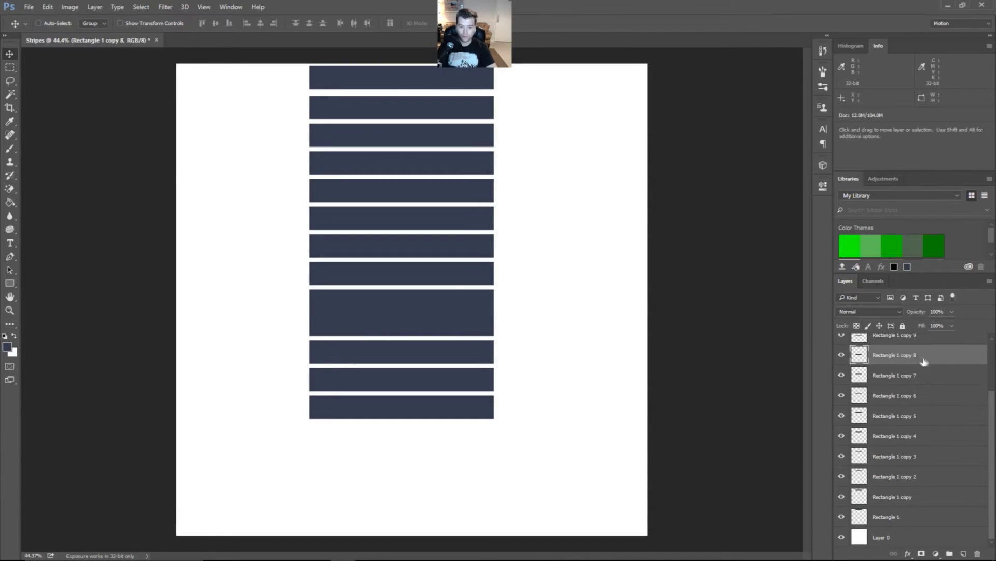
{"action": "scroll", "coordinate": [929, 360], "scroll_direction": "up", "scroll_amount": 3}
{"action": "left_click", "coordinate": [933, 348]}
{"action": "key", "text": "shift+Down"}
{"action": "key", "text": "shift+Down"}
- Spread the stripes from Rectangle 1 up to copy 12 further apart
{"action": "left_click", "coordinate": [910, 516]}
{"action": "scroll", "coordinate": [925, 368], "scroll_direction": "down", "scroll_amount": 3}
{"action": "key", "text": "alt+period"}
{"action": "key", "text": "shift+Down"}
{"action": "key", "text": "shift+Down"}
- Select all thirteen stripe layers, merge them into one, and free-transform it narrower and longer
{"action": "left_click", "coordinate": [939, 363]}
{"action": "key", "text": "shift+Down"}
{"action": "key", "text": "shift+Down"}
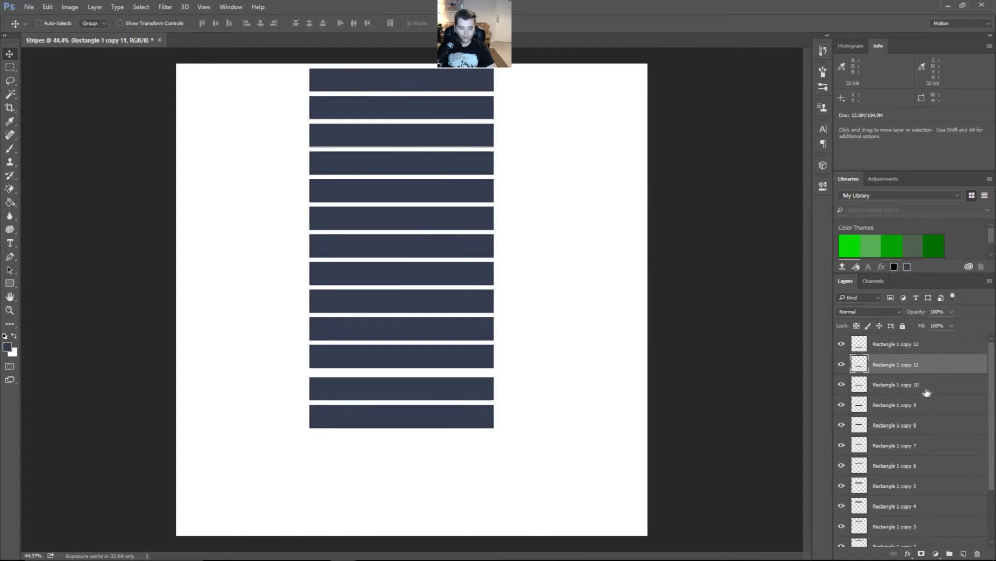
{"action": "left_click", "coordinate": [929, 349]}
{"action": "left_click", "coordinate": [929, 387], "text": "shift"}
{"action": "left_click", "coordinate": [930, 428], "text": "shift"}
{"action": "left_click", "coordinate": [930, 489], "text": "shift"}
{"action": "key", "text": "shift+Down"}
{"action": "key", "text": "shift+Down"}
{"action": "left_click", "coordinate": [930, 509], "text": "shift"}
{"action": "key", "text": "ctrl+e"}
{"action": "key", "text": "ctrl+t"}
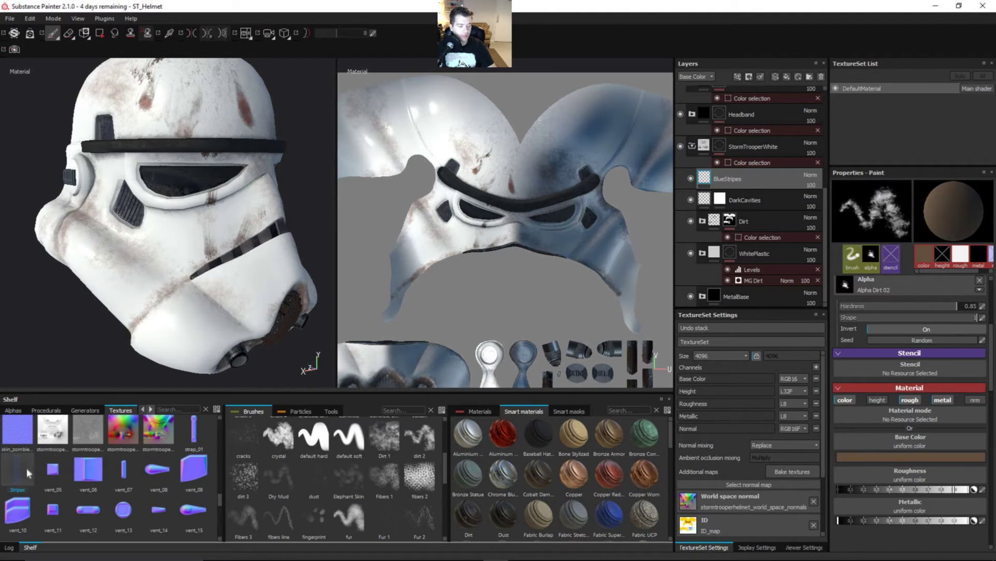
- Check the Stripes file in Photoshop, then minimize Photoshop to return to Substance Painter
{"action": "key", "text": "alt+Tab"}
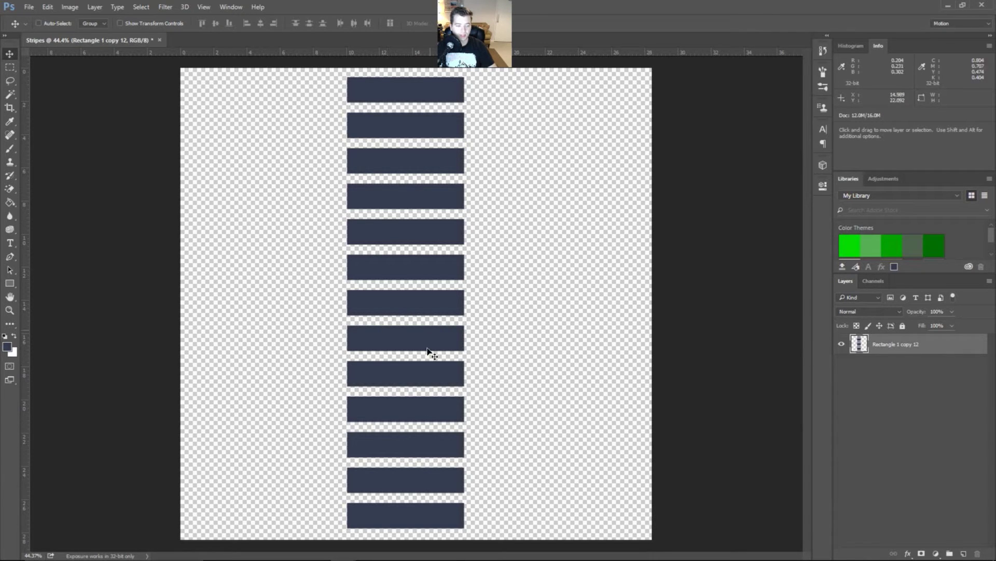
{"action": "left_click", "coordinate": [948, 6]}
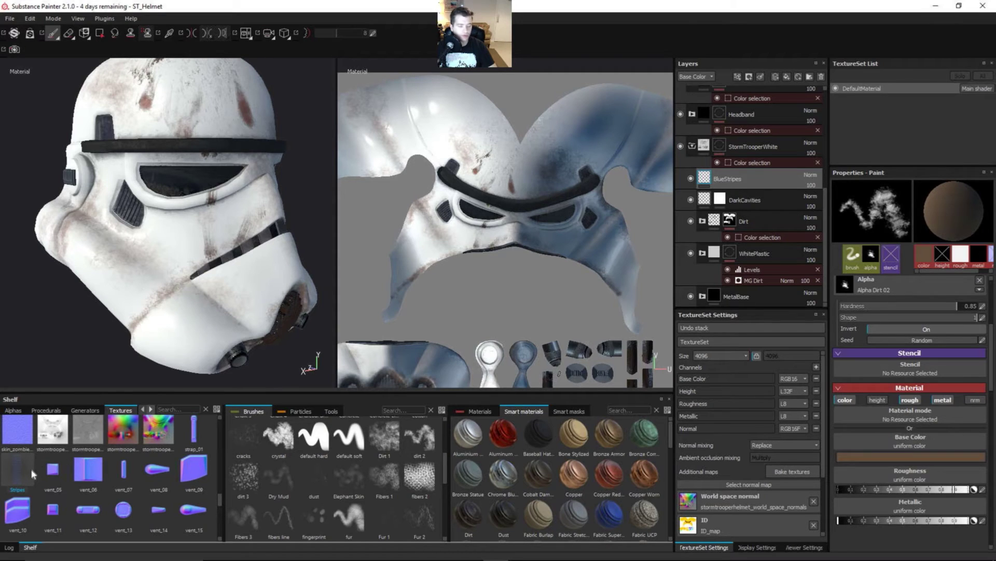
- Frame the helmet's side up close and activate the Projection painting tool
{"action": "mouse_move", "coordinate": [36, 470]}
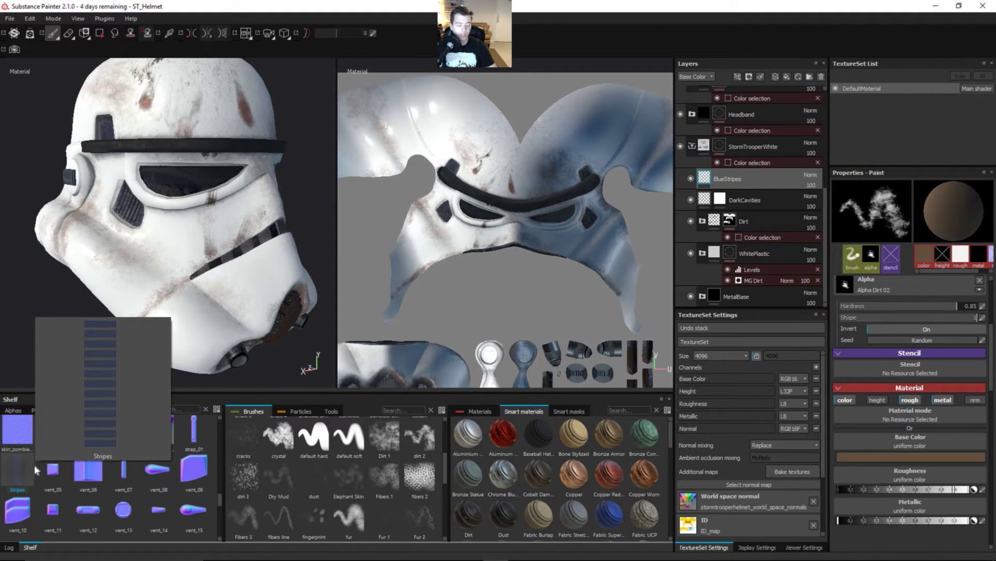
{"action": "left_click_drag", "start_coordinate": [205, 203], "coordinate": [179, 213], "text": "alt"}
{"action": "right_click_drag", "start_coordinate": [180, 213], "coordinate": [233, 229], "text": "alt"}
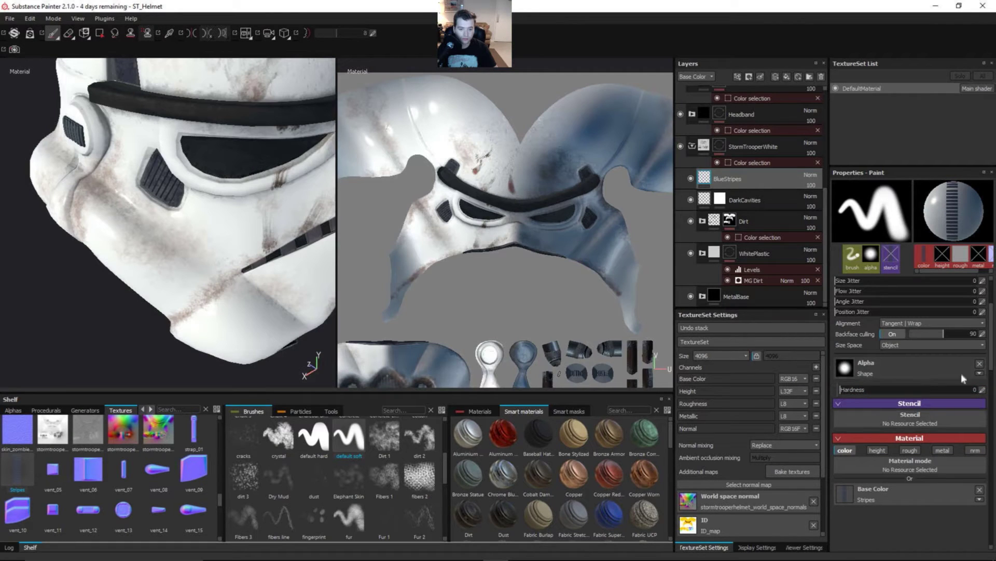
{"action": "left_click_drag", "start_coordinate": [90, 220], "coordinate": [98, 222], "text": "alt"}
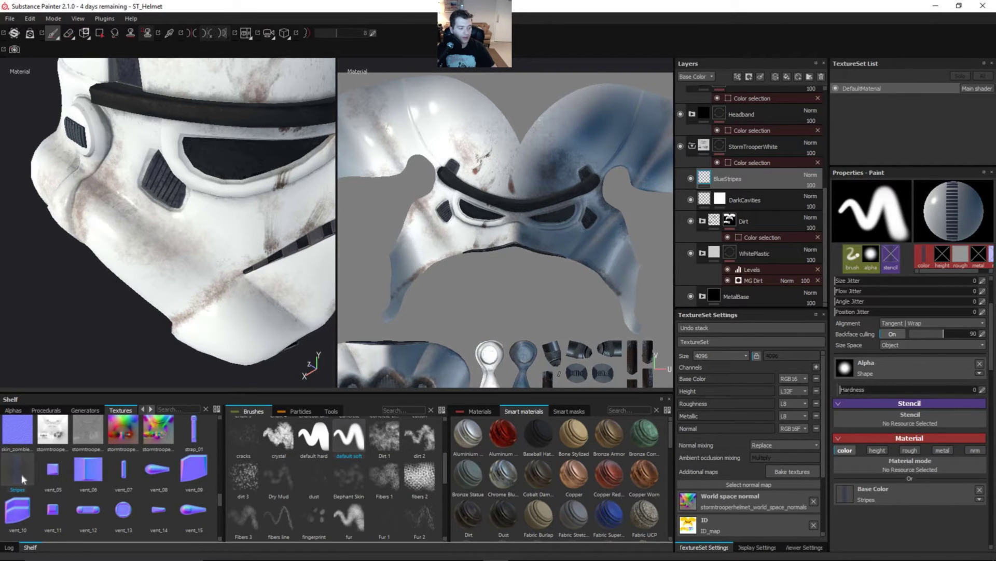
{"action": "left_click", "coordinate": [84, 34]}
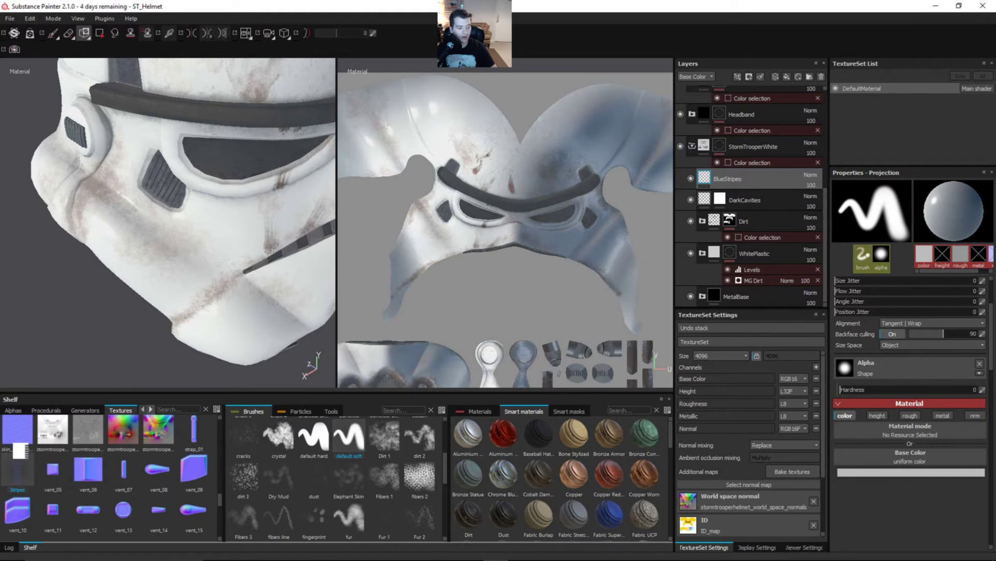
- Load the Stripes texture as Base Color and shrink the projection quad over the cheek
{"action": "left_click_drag", "start_coordinate": [26, 446], "coordinate": [876, 454]}
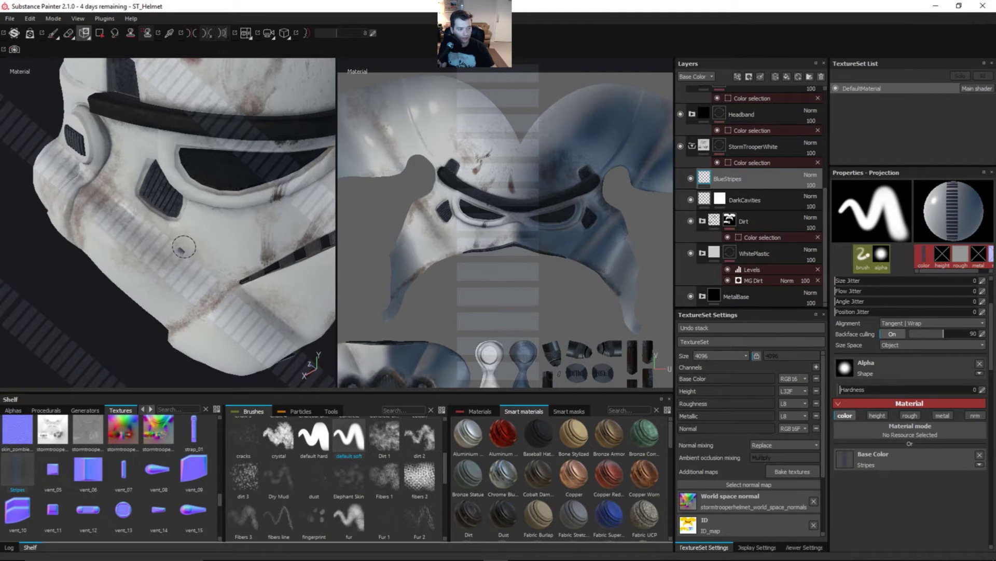
{"action": "left_click_drag", "start_coordinate": [184, 247], "coordinate": [188, 240], "text": "alt"}
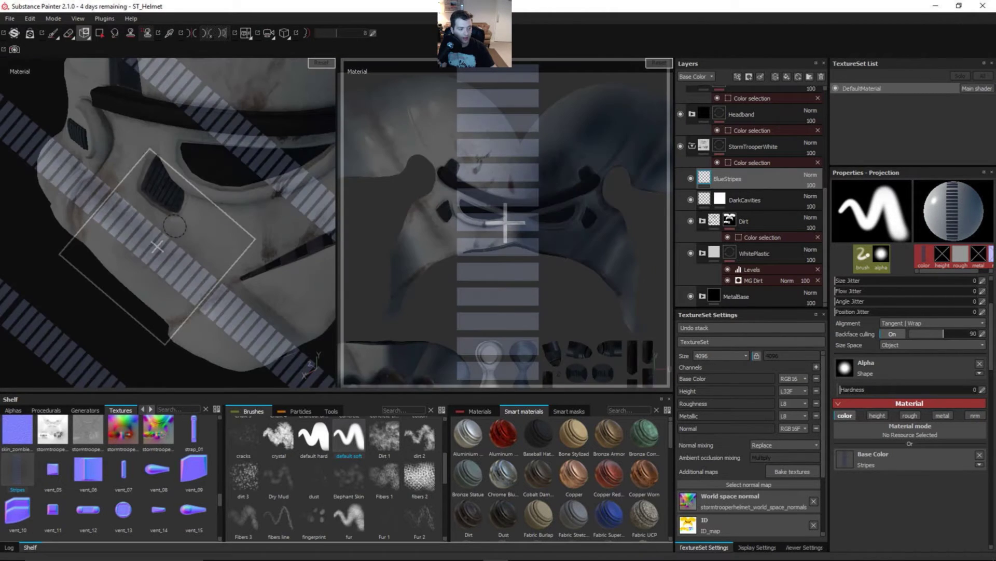
{"action": "key", "text": "s"}
{"action": "right_click_drag", "start_coordinate": [167, 226], "coordinate": [175, 220]}
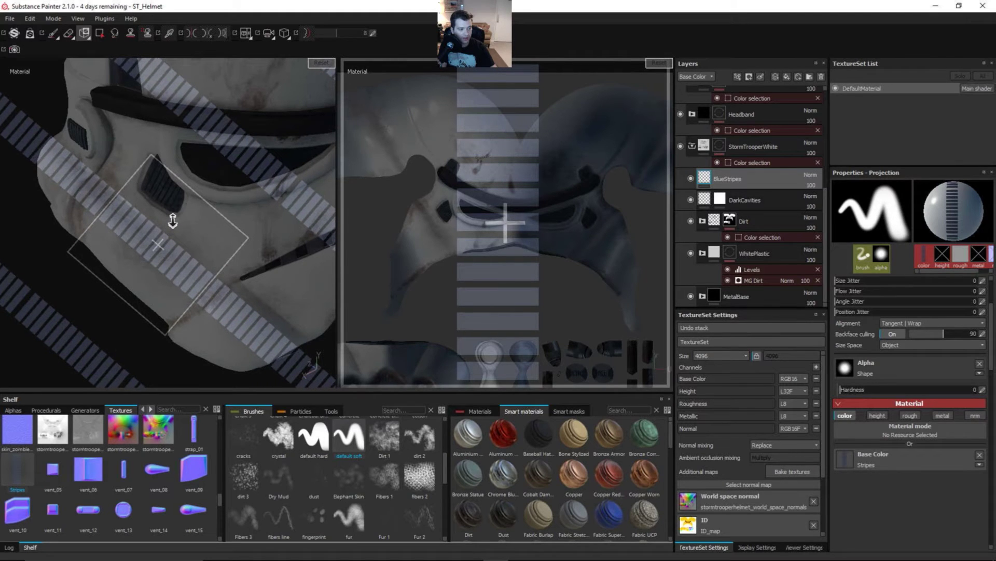
{"action": "key", "text": "s"}
{"action": "left_click_drag", "start_coordinate": [182, 223], "coordinate": [183, 222], "text": "alt"}
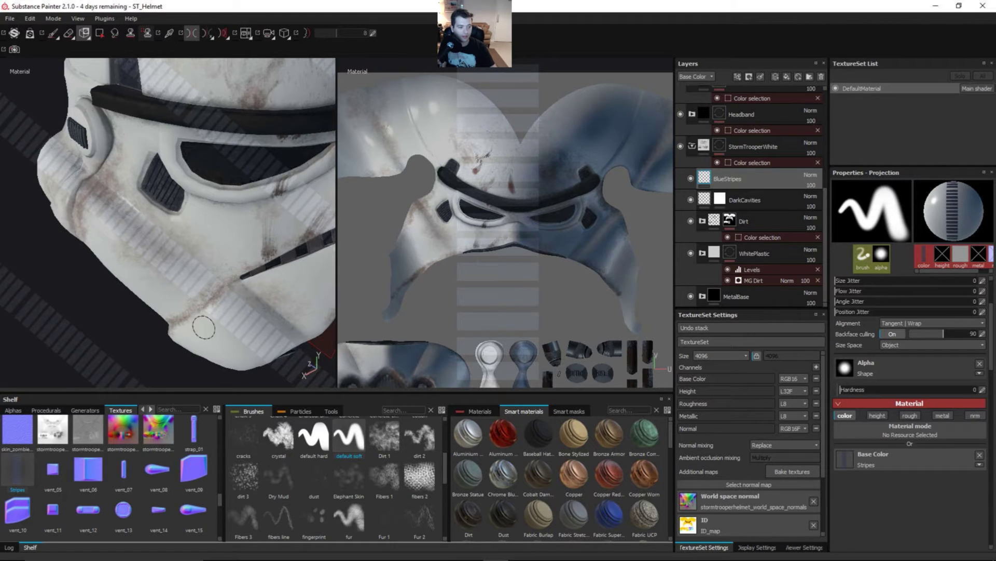
- Paint a row of dark stripes up along the helmet's cheek
{"action": "left_click", "coordinate": [206, 279]}
{"action": "left_click_drag", "start_coordinate": [204, 278], "coordinate": [187, 290]}
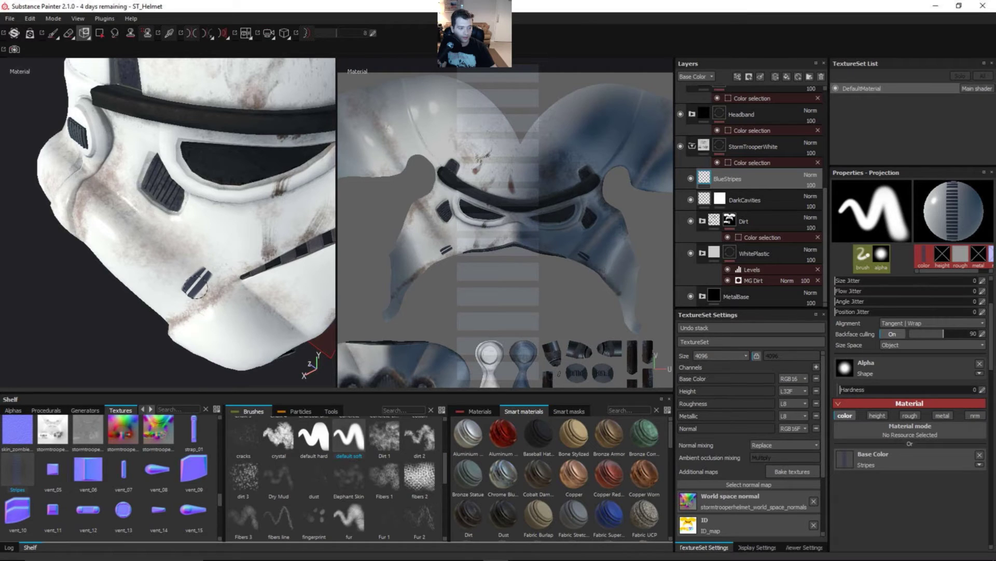
{"action": "mouse_move", "coordinate": [191, 289]}
{"action": "left_mouse_down"}
{"action": "mouse_move", "coordinate": [179, 269]}
{"action": "mouse_move", "coordinate": [164, 279]}
{"action": "mouse_move", "coordinate": [145, 238]}
{"action": "left_mouse_up"}
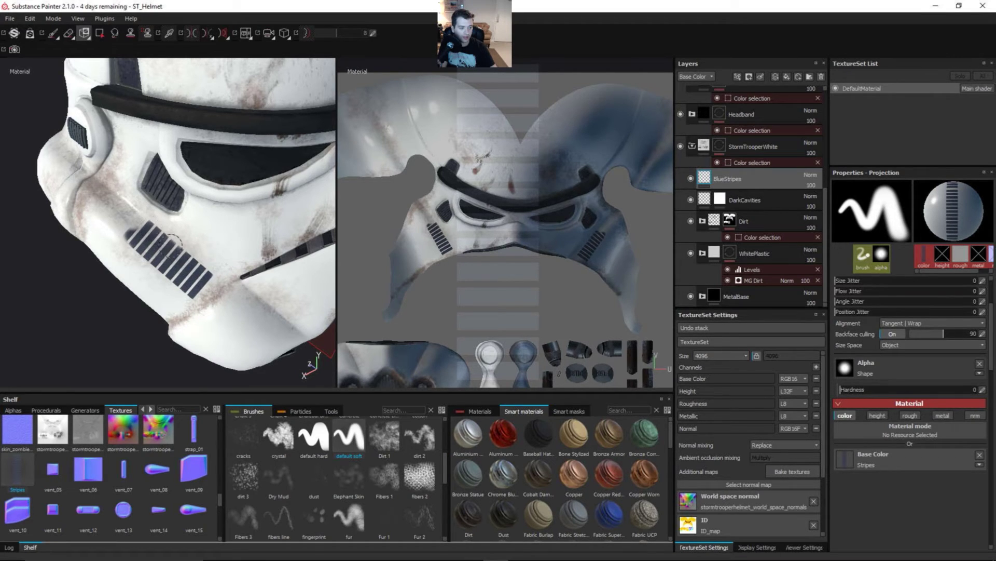
{"action": "left_click_drag", "start_coordinate": [134, 220], "coordinate": [122, 221]}
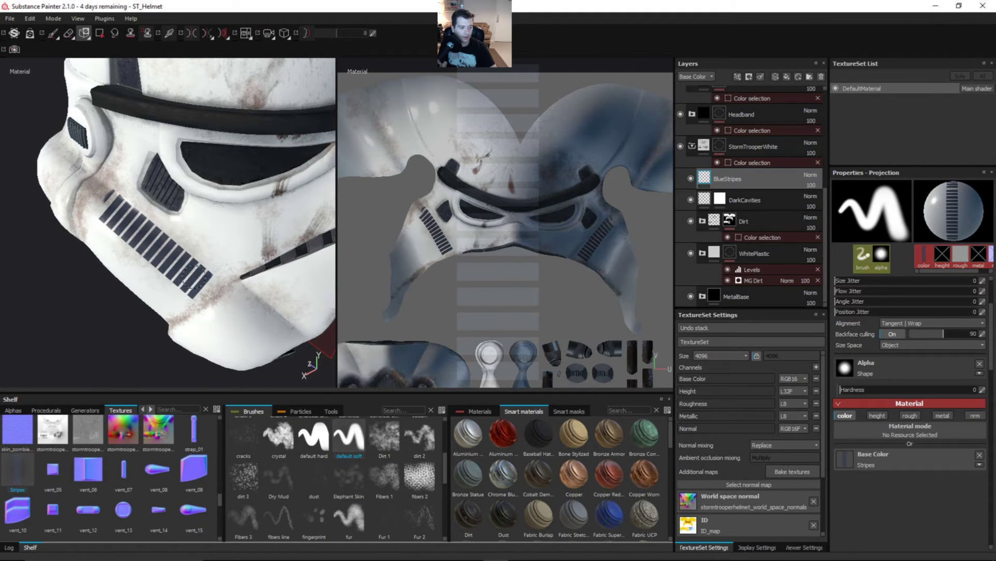
- Add a black mask to BlueStripes and switch back to brush painting on it
{"action": "key", "text": "s"}
{"action": "right_click", "coordinate": [751, 178]}
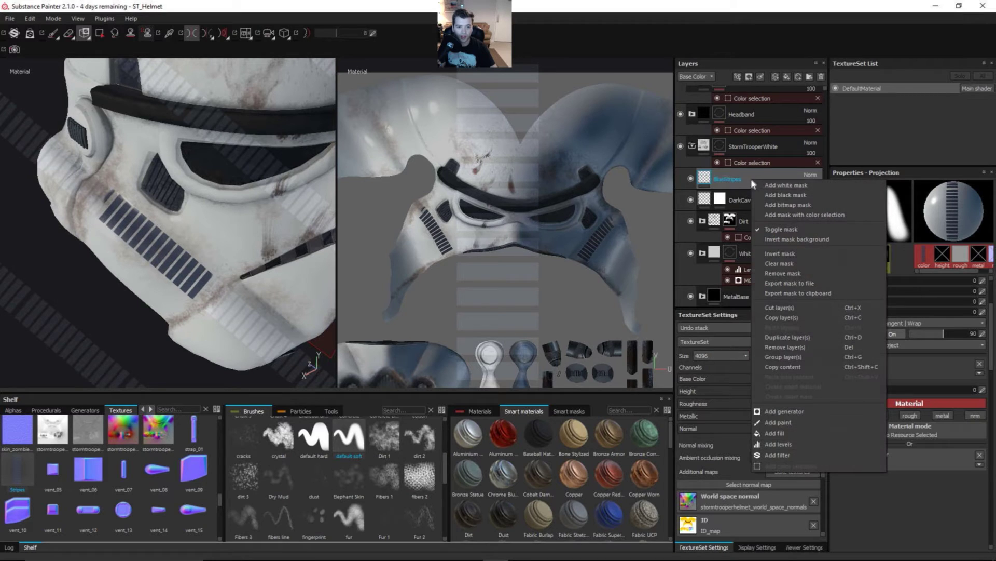
{"action": "left_click", "coordinate": [772, 196]}
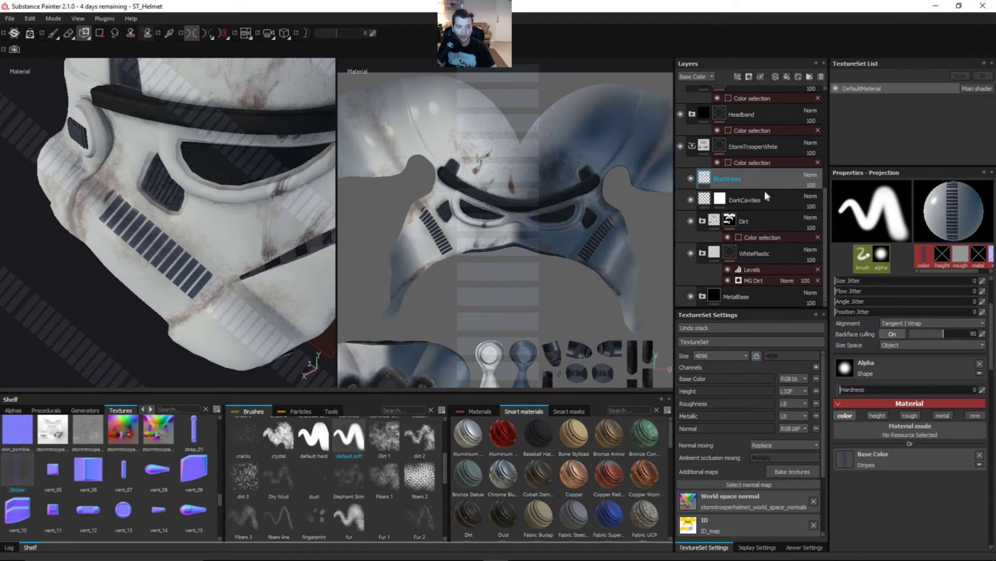
{"action": "key", "text": "1"}
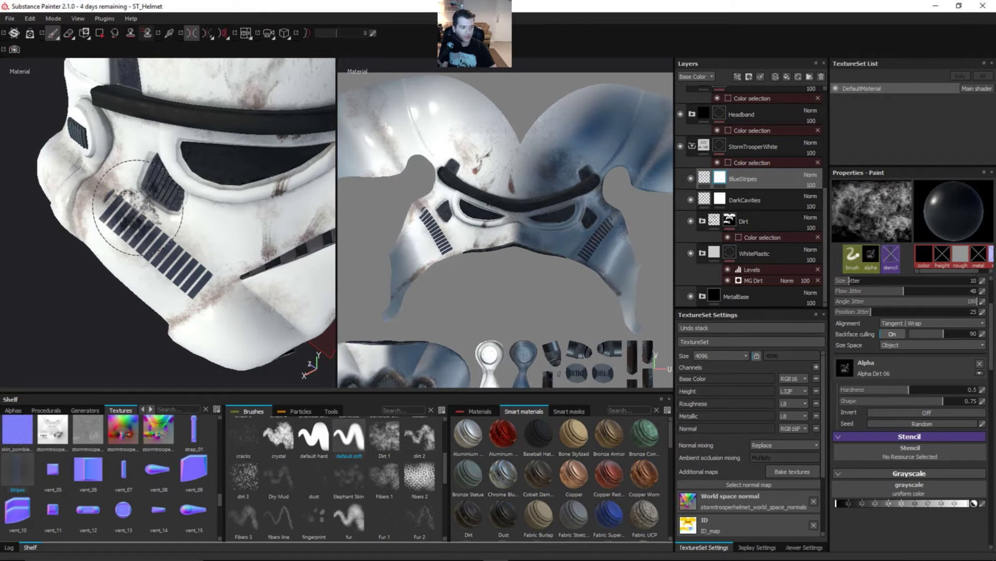
- Load a smaller default soft brush and mask out the leftover stripe fragment
{"action": "left_click", "coordinate": [341, 440]}
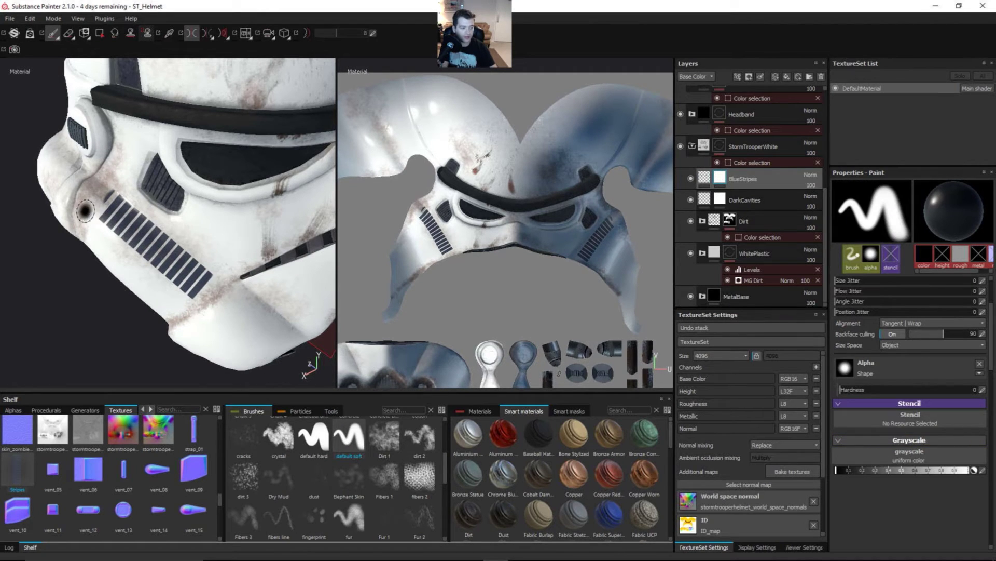
{"action": "scroll", "coordinate": [73, 205], "scroll_direction": "up", "scroll_amount": 5}
{"action": "scroll", "coordinate": [113, 196], "scroll_direction": "up", "scroll_amount": 5}
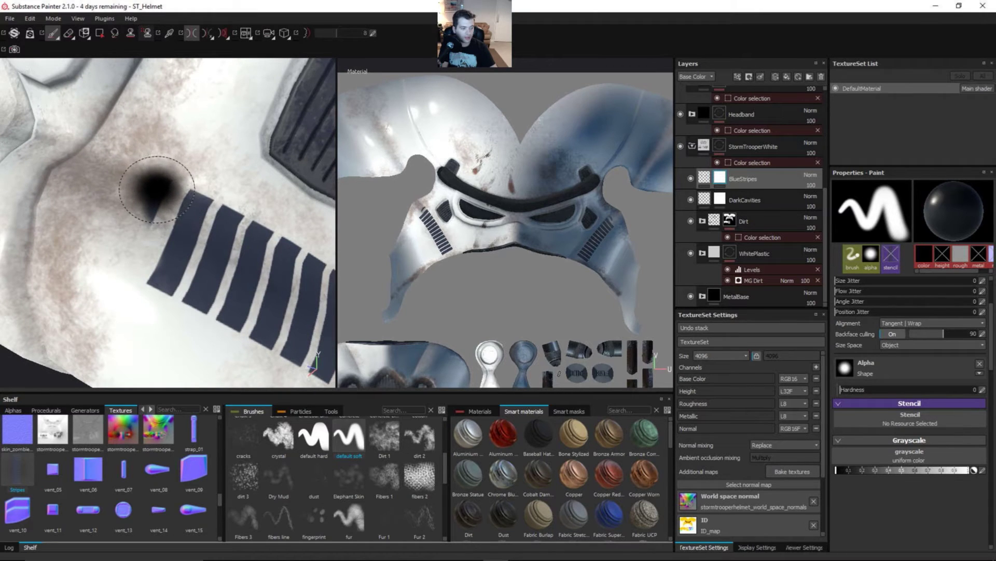
{"action": "key", "text": "bracketleft"}
{"action": "mouse_move", "coordinate": [142, 183]}
{"action": "left_mouse_down"}
{"action": "mouse_move", "coordinate": [159, 180]}
{"action": "mouse_move", "coordinate": [151, 209]}
{"action": "left_mouse_up"}
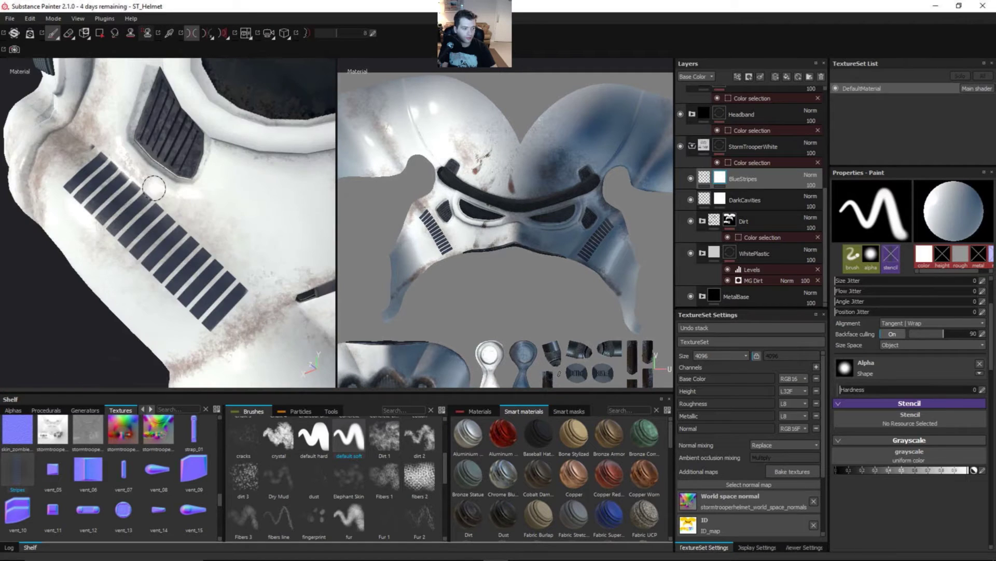
{"action": "left_click_drag", "start_coordinate": [139, 190], "coordinate": [142, 203]}
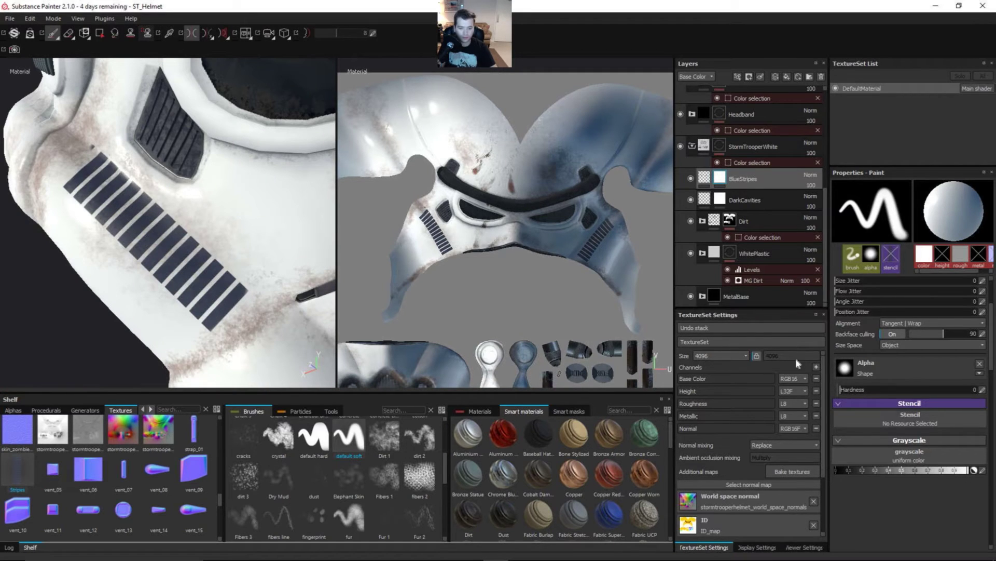
- Set the mask paint Grayscale to 0 (black) and test a dab on the helmet side
{"action": "left_click_drag", "start_coordinate": [868, 471], "coordinate": [827, 467]}
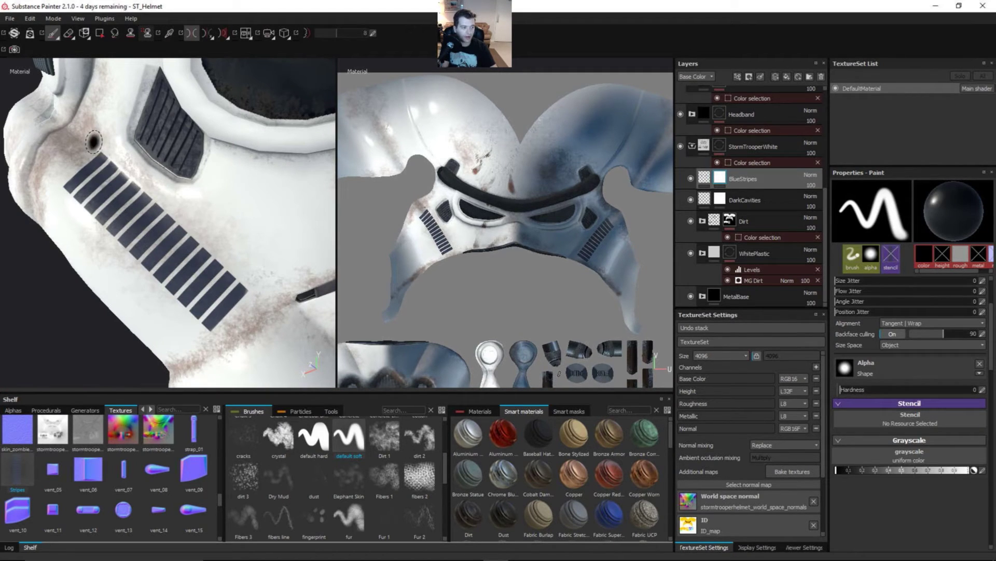
{"action": "key", "text": "l"}
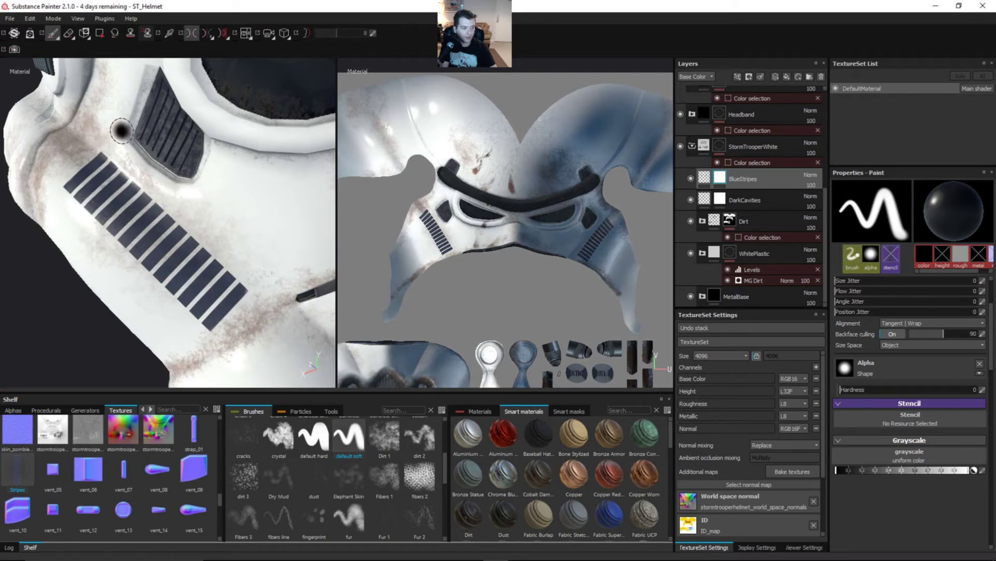
{"action": "left_click", "coordinate": [104, 147]}
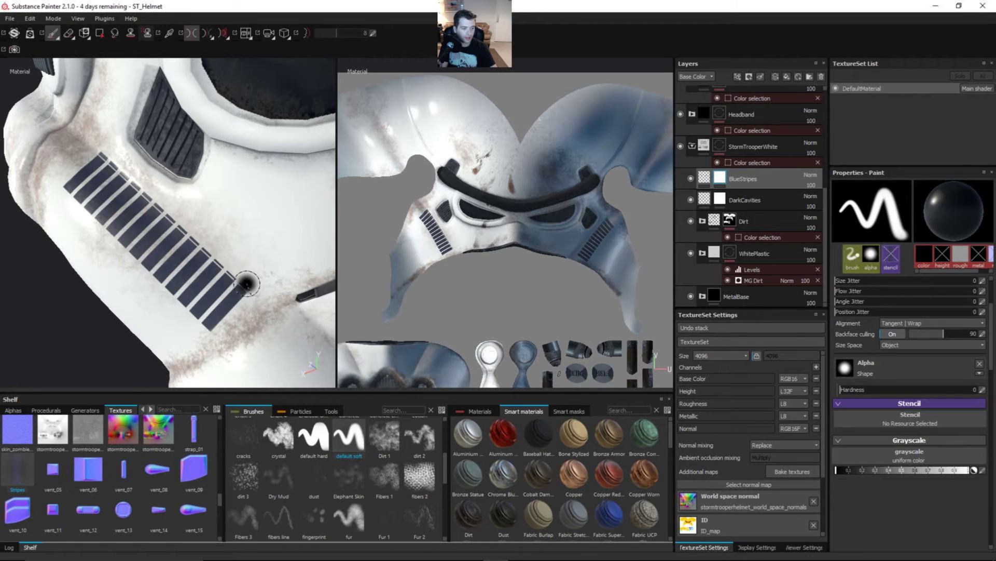
- Zoom in on the stripes and mask out stray paint and thin dark lines at their ends
{"action": "middle_click_drag", "start_coordinate": [148, 200], "coordinate": [182, 214], "text": "alt"}
{"action": "mouse_move", "coordinate": [136, 160]}
{"action": "right_mouse_down", "text": "alt"}
{"action": "mouse_move", "coordinate": [244, 183]}
{"action": "mouse_move", "coordinate": [223, 200]}
{"action": "right_mouse_up", "text": "alt"}
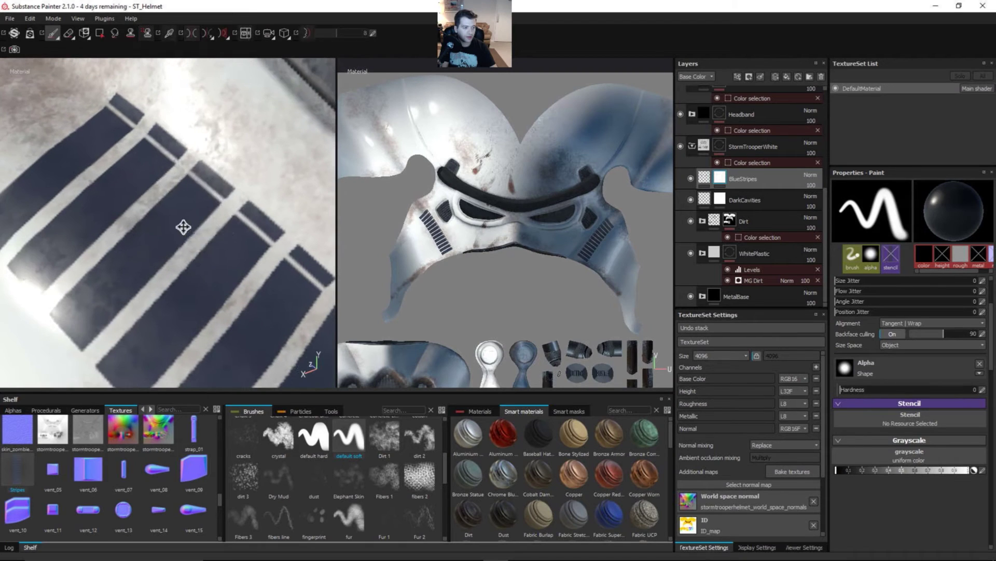
{"action": "mouse_move", "coordinate": [172, 147]}
{"action": "left_mouse_down", "text": "alt"}
{"action": "mouse_move", "coordinate": [165, 127]}
{"action": "mouse_move", "coordinate": [156, 124]}
{"action": "mouse_move", "coordinate": [173, 151]}
{"action": "mouse_move", "coordinate": [129, 109]}
{"action": "mouse_move", "coordinate": [282, 225]}
{"action": "left_mouse_up", "text": "alt"}
{"action": "right_click_drag", "start_coordinate": [162, 208], "coordinate": [163, 264], "text": "alt"}
{"action": "middle_click_drag", "start_coordinate": [166, 224], "coordinate": [118, 179], "text": "alt"}
{"action": "middle_click_drag", "start_coordinate": [258, 272], "coordinate": [60, 174], "text": "alt"}
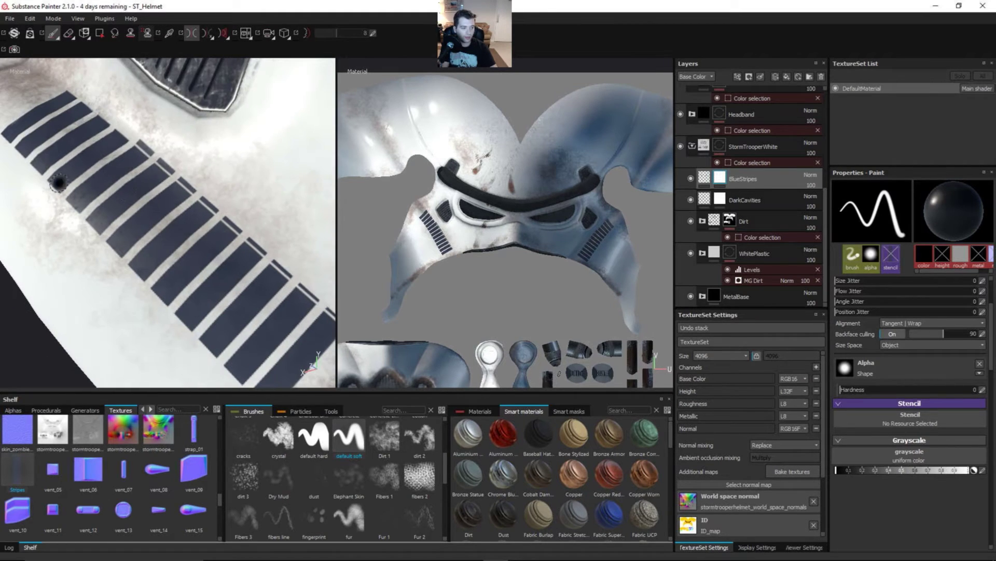
{"action": "middle_click_drag", "start_coordinate": [311, 319], "coordinate": [178, 210], "text": "alt"}
{"action": "mouse_move", "coordinate": [178, 209]}
{"action": "right_mouse_down", "text": "alt"}
{"action": "mouse_move", "coordinate": [203, 216]}
{"action": "mouse_move", "coordinate": [167, 202]}
{"action": "right_mouse_up", "text": "alt"}
{"action": "left_click_drag", "start_coordinate": [176, 193], "coordinate": [181, 193]}
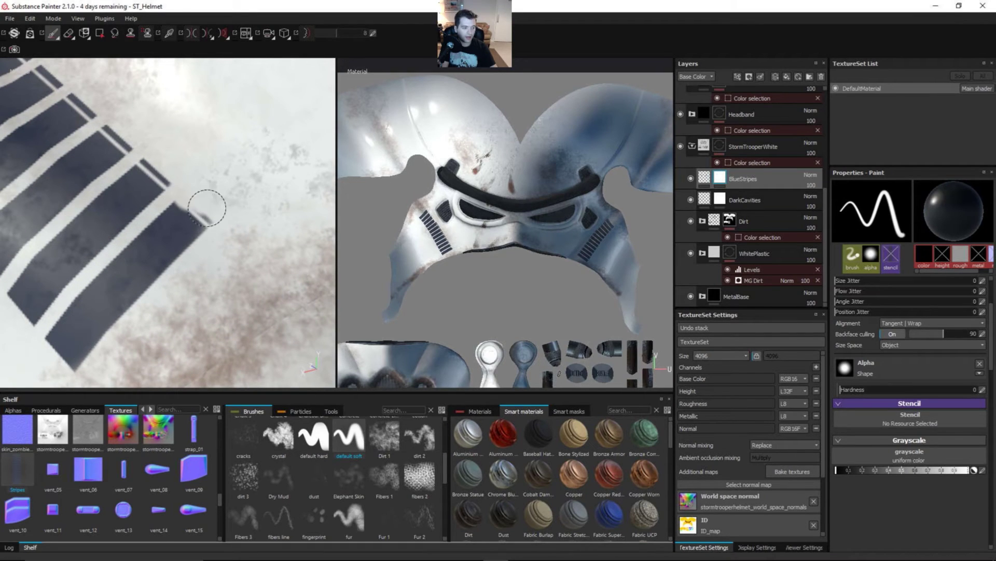
- Mask away the remaining thin strips at the stripe ends, undo a stray dab, and zoom out
{"action": "middle_click_drag", "start_coordinate": [196, 191], "coordinate": [170, 172], "text": "alt"}
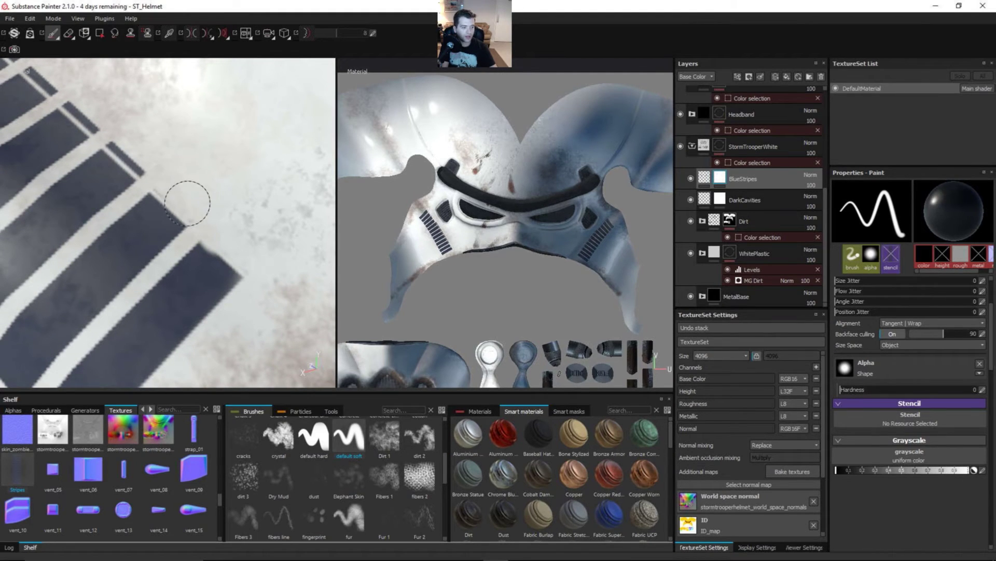
{"action": "middle_click_drag", "start_coordinate": [101, 157], "coordinate": [157, 185], "text": "alt"}
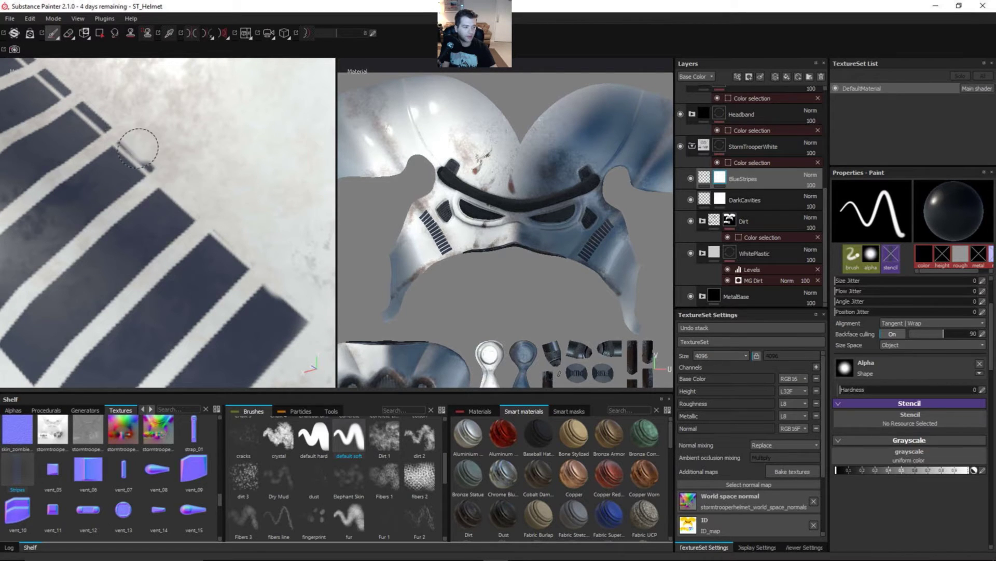
{"action": "left_click_drag", "start_coordinate": [155, 164], "coordinate": [157, 166]}
{"action": "middle_click_drag", "start_coordinate": [133, 139], "coordinate": [206, 204], "text": "alt"}
{"action": "left_click_drag", "start_coordinate": [136, 148], "coordinate": [173, 185]}
{"action": "middle_click_drag", "start_coordinate": [139, 152], "coordinate": [216, 230], "text": "alt"}
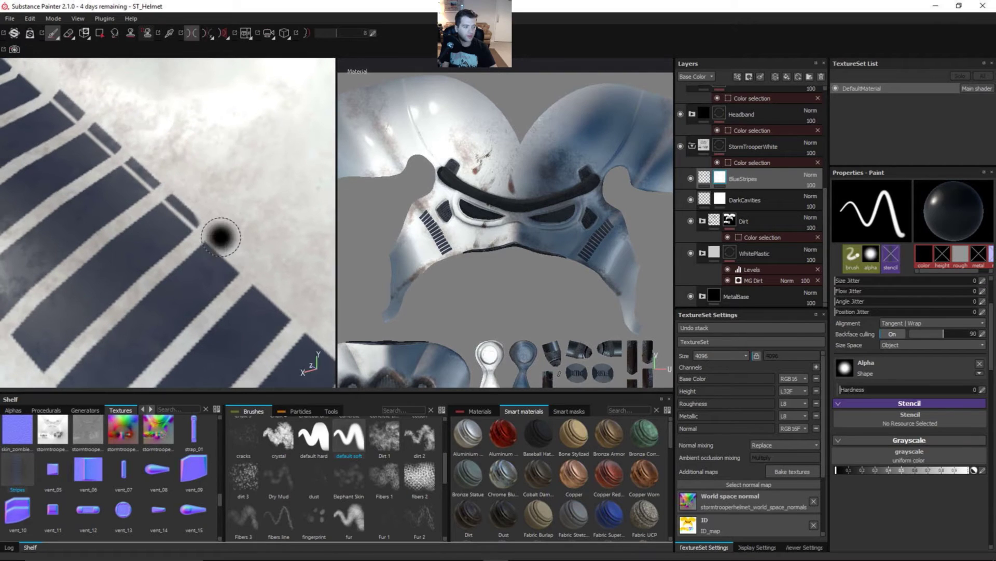
{"action": "left_click_drag", "start_coordinate": [151, 172], "coordinate": [178, 199]}
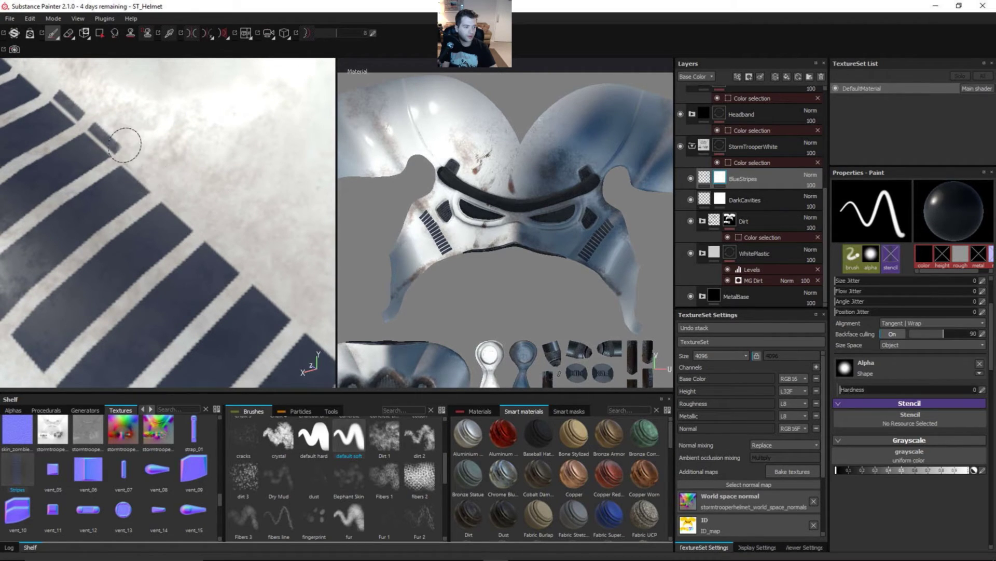
{"action": "mouse_move", "coordinate": [124, 145]}
{"action": "left_mouse_down"}
{"action": "mouse_move", "coordinate": [97, 123]}
{"action": "mouse_move", "coordinate": [119, 142]}
{"action": "left_mouse_up"}
{"action": "middle_click_drag", "start_coordinate": [119, 142], "coordinate": [173, 189], "text": "alt"}
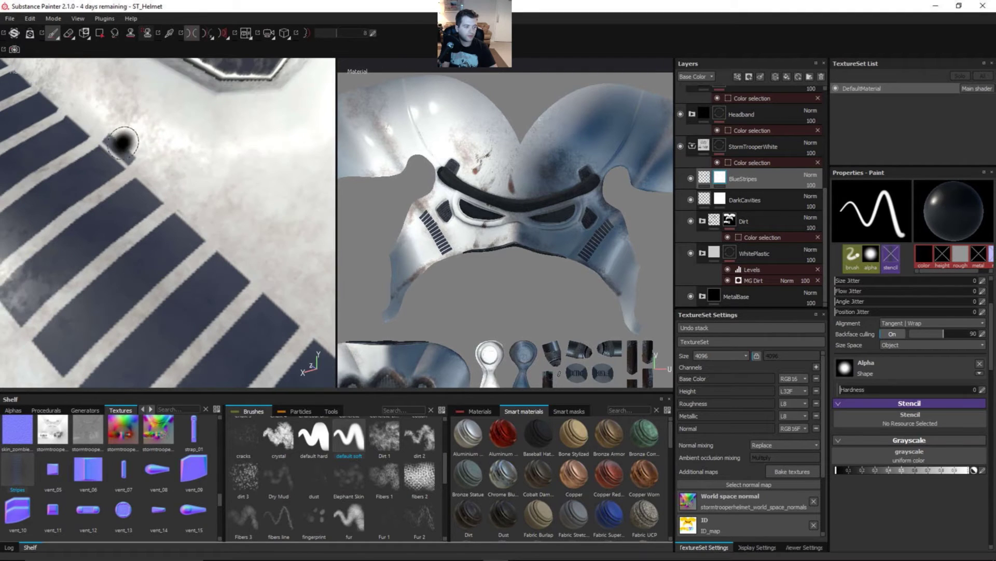
{"action": "key", "text": "ctrl+z"}
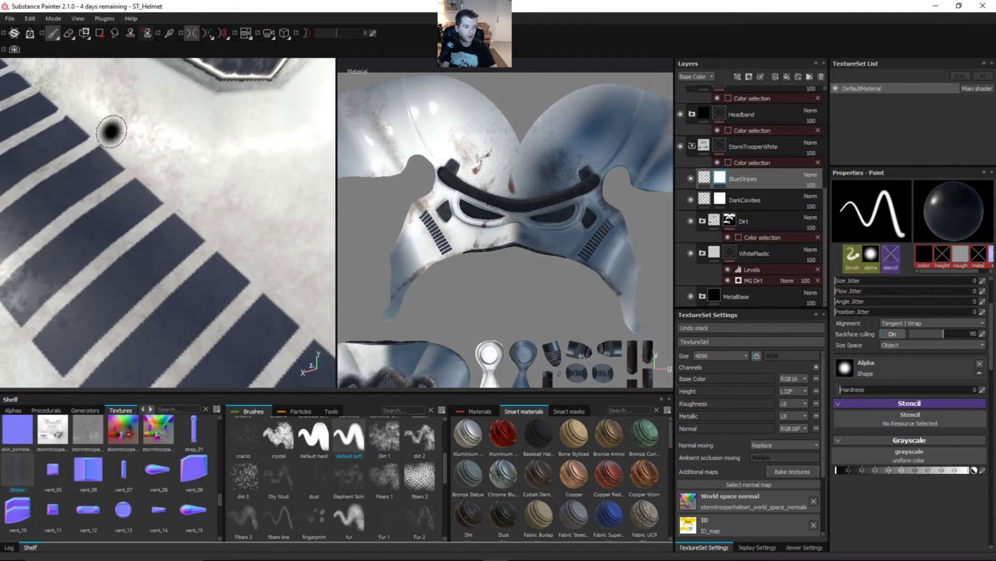
{"action": "right_click_drag", "start_coordinate": [149, 145], "coordinate": [41, 290], "text": "alt"}
{"action": "middle_click_drag", "start_coordinate": [199, 202], "coordinate": [145, 173], "text": "alt"}
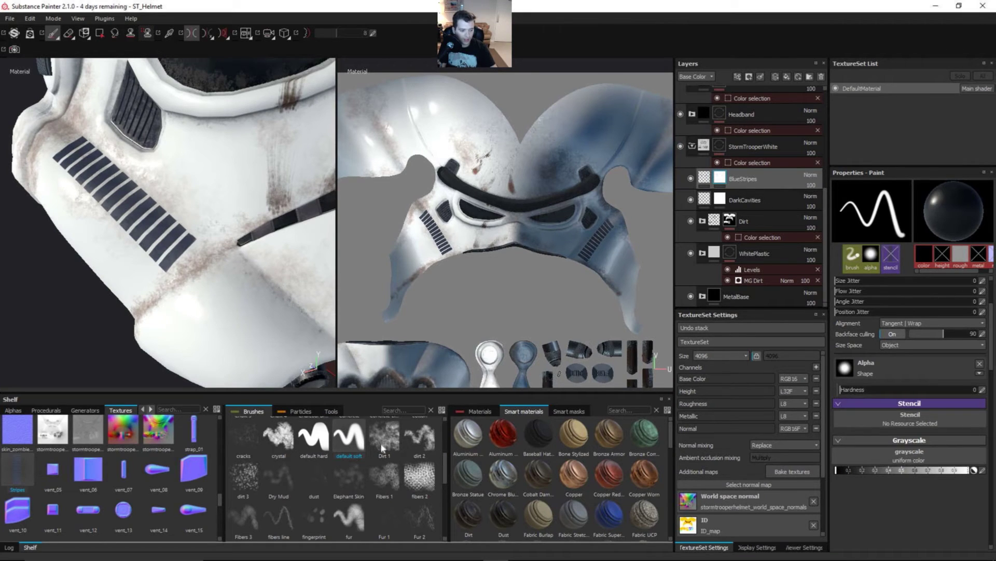
- Pick the Dirt 3 brush and paint a test dirt stroke over the cheek stripes
{"action": "left_click", "coordinate": [384, 437]}
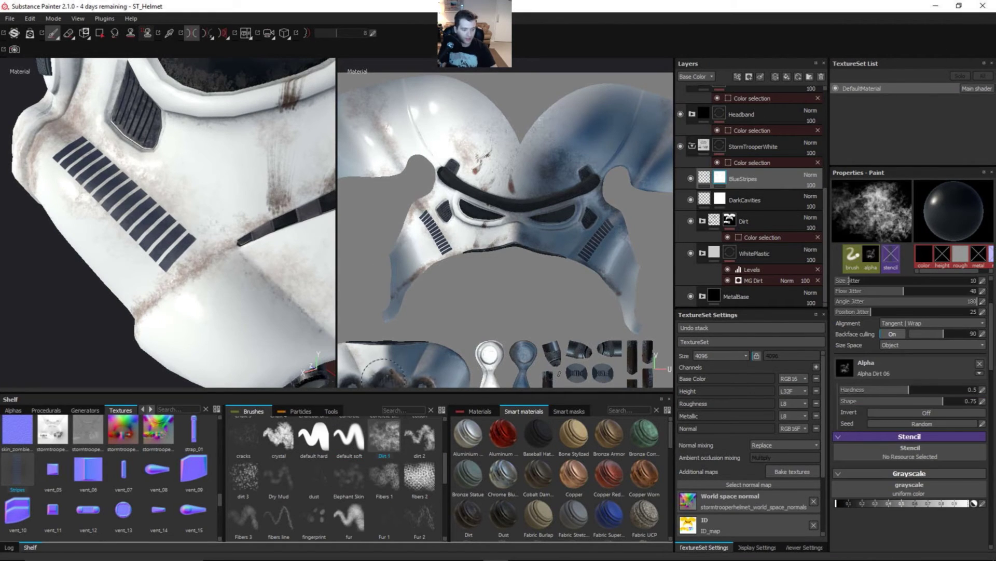
{"action": "left_click", "coordinate": [246, 474]}
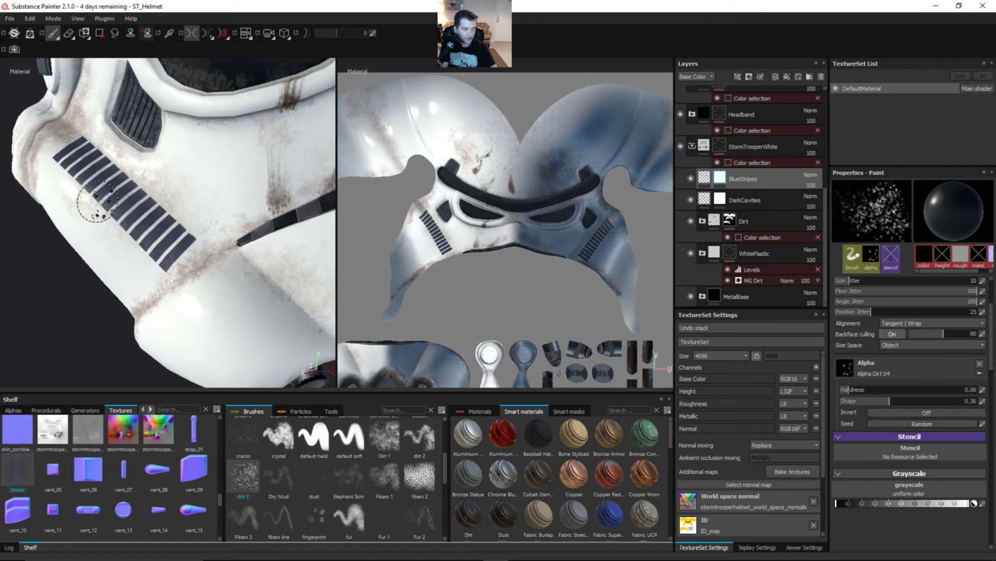
{"action": "left_click_drag", "start_coordinate": [97, 206], "coordinate": [104, 221], "text": "alt"}
{"action": "middle_click_drag", "start_coordinate": [90, 166], "coordinate": [117, 197], "text": "alt"}
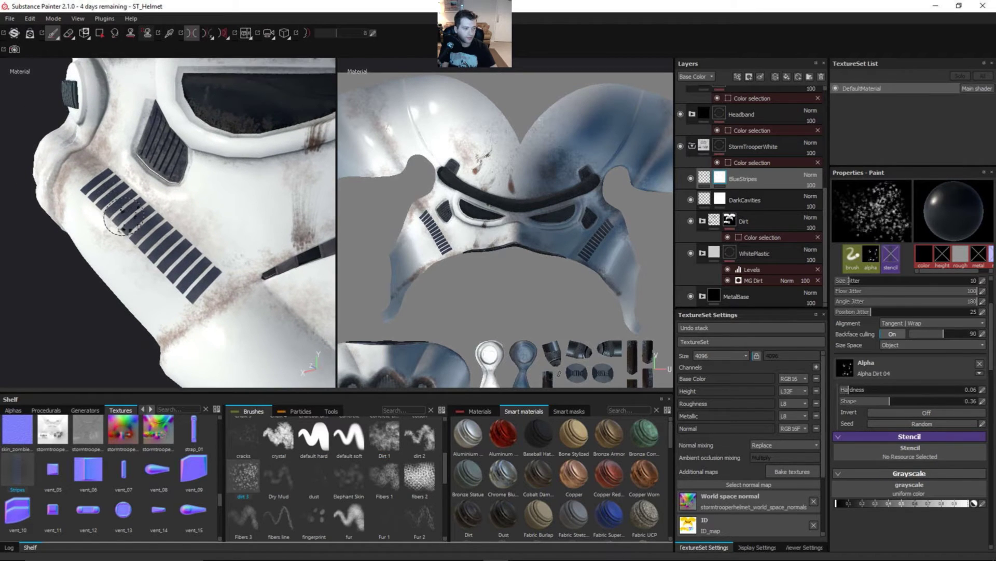
{"action": "left_click_drag", "start_coordinate": [124, 216], "coordinate": [110, 222]}
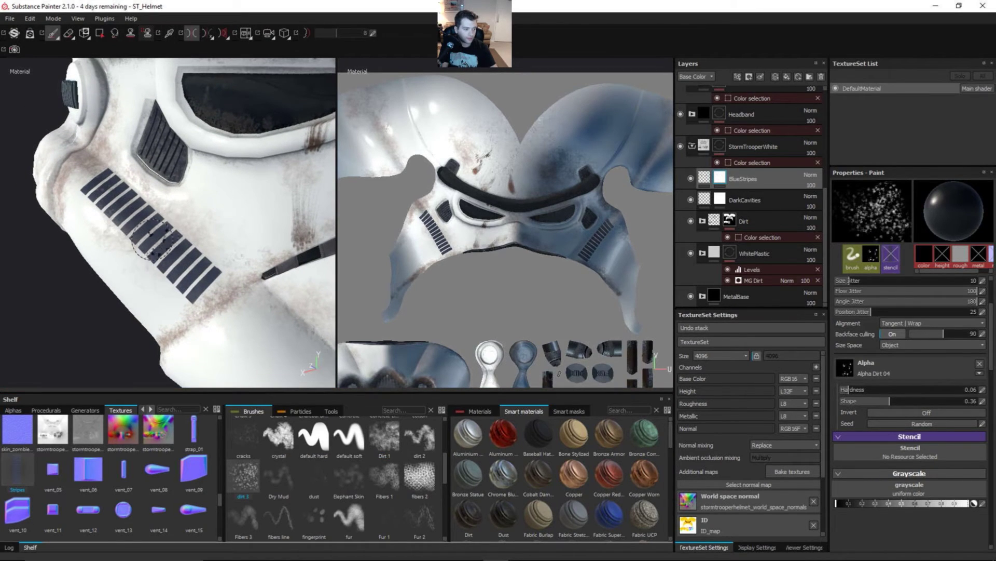
{"action": "right_click_drag", "start_coordinate": [121, 250], "coordinate": [270, 255], "text": "alt"}
{"action": "left_click_drag", "start_coordinate": [270, 255], "coordinate": [182, 266], "text": "alt"}
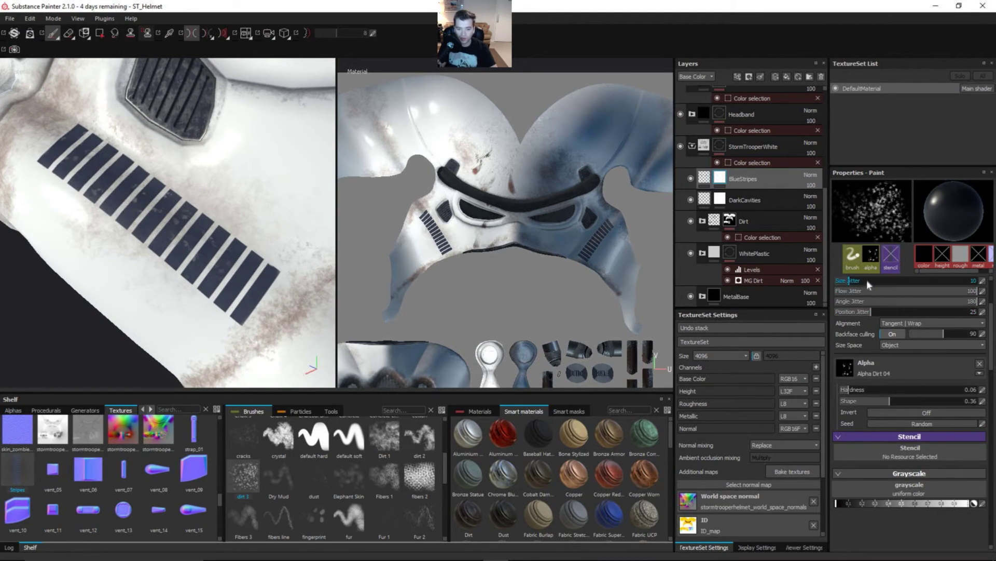
- Set brush Size Jitter to 44 and Position Jitter to 70, enlarge it, and undo a test stamp
{"action": "left_click_drag", "start_coordinate": [869, 279], "coordinate": [899, 281]}
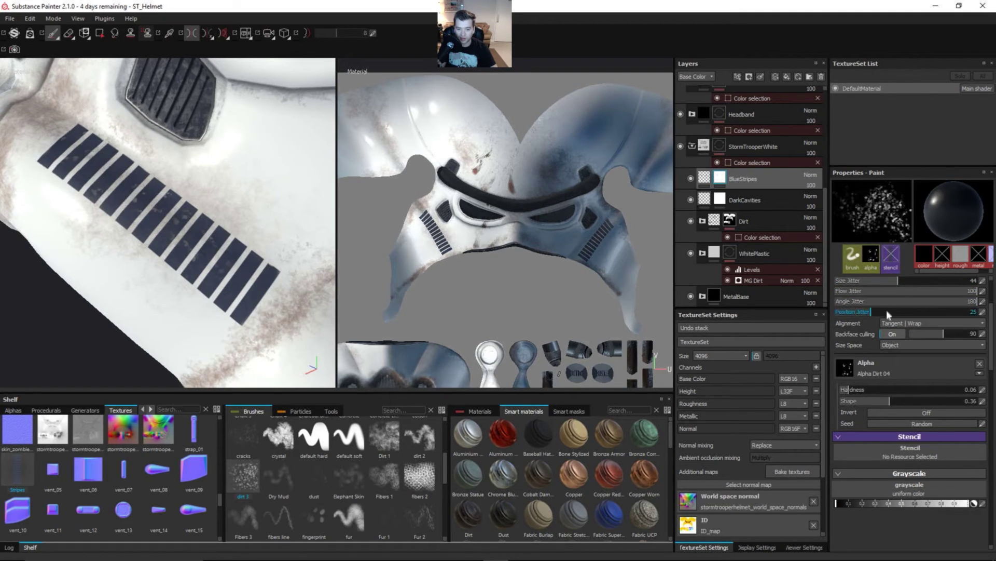
{"action": "left_click_drag", "start_coordinate": [885, 308], "coordinate": [922, 310]}
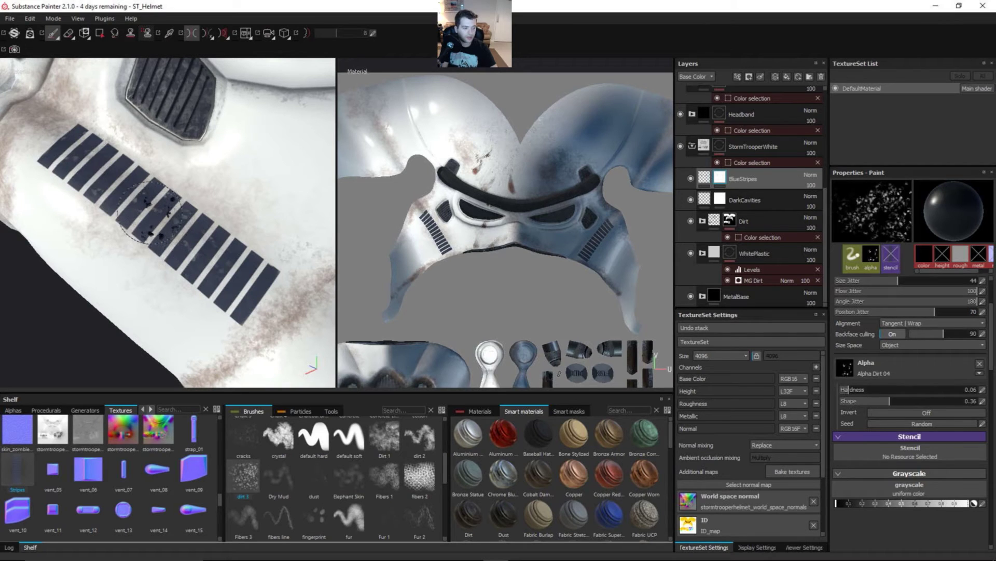
{"action": "right_click_drag", "start_coordinate": [149, 213], "coordinate": [242, 201], "text": "ctrl"}
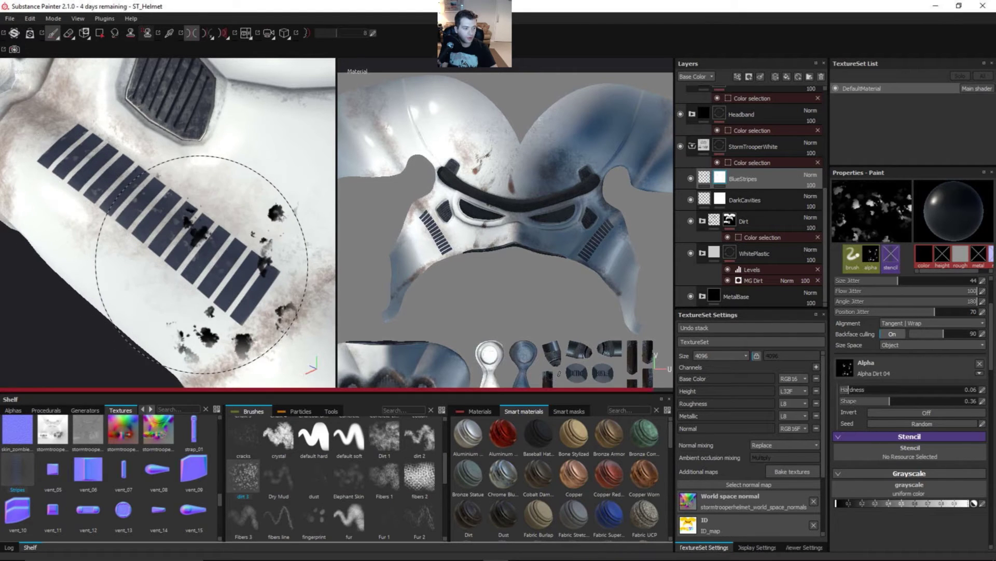
{"action": "left_click", "coordinate": [238, 257]}
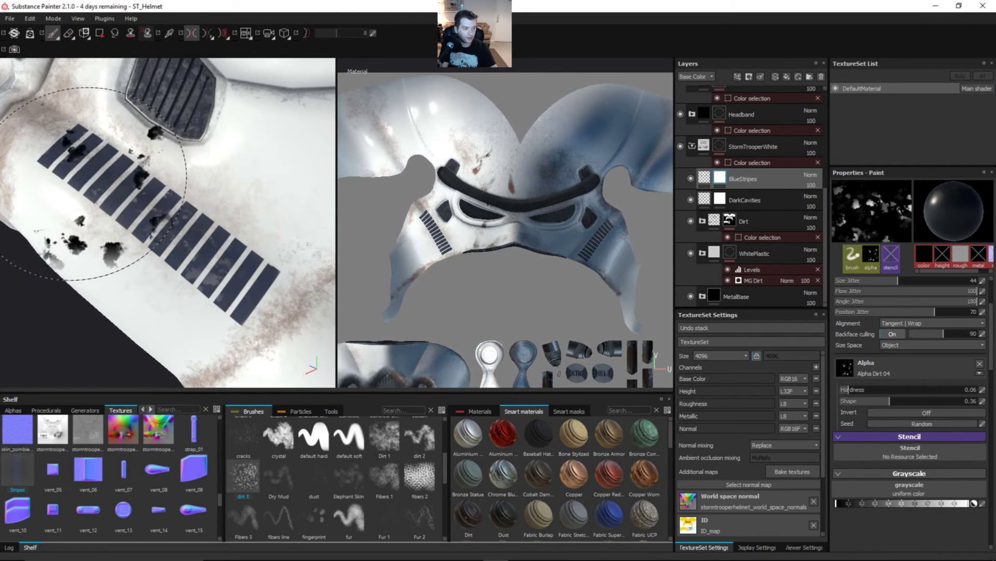
{"action": "key", "text": "ctrl+z"}
{"action": "key", "text": "ctrl+z"}
- Stamp Dirt 1 grime patches over the blue stripes and review the weathered helmet
{"action": "left_click", "coordinate": [381, 447]}
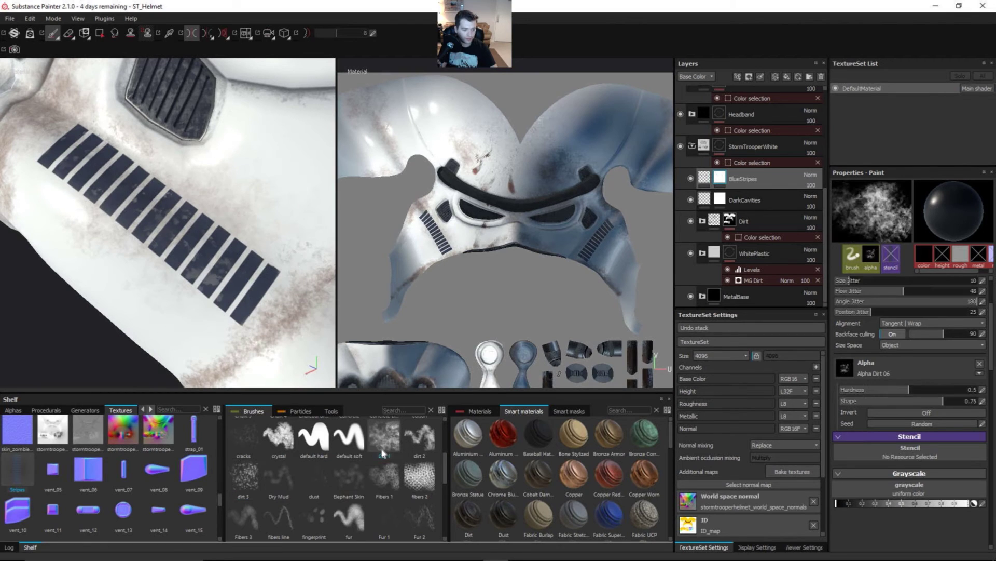
{"action": "left_click", "coordinate": [101, 138]}
{"action": "key", "text": "ctrl+z"}
{"action": "left_click", "coordinate": [83, 141]}
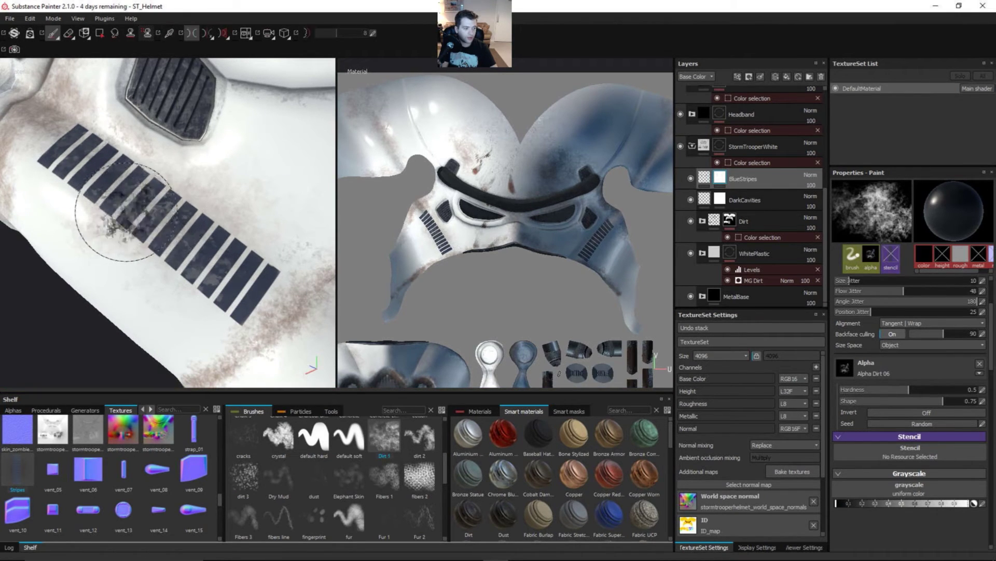
{"action": "right_click_drag", "start_coordinate": [285, 301], "coordinate": [143, 312], "text": "alt"}
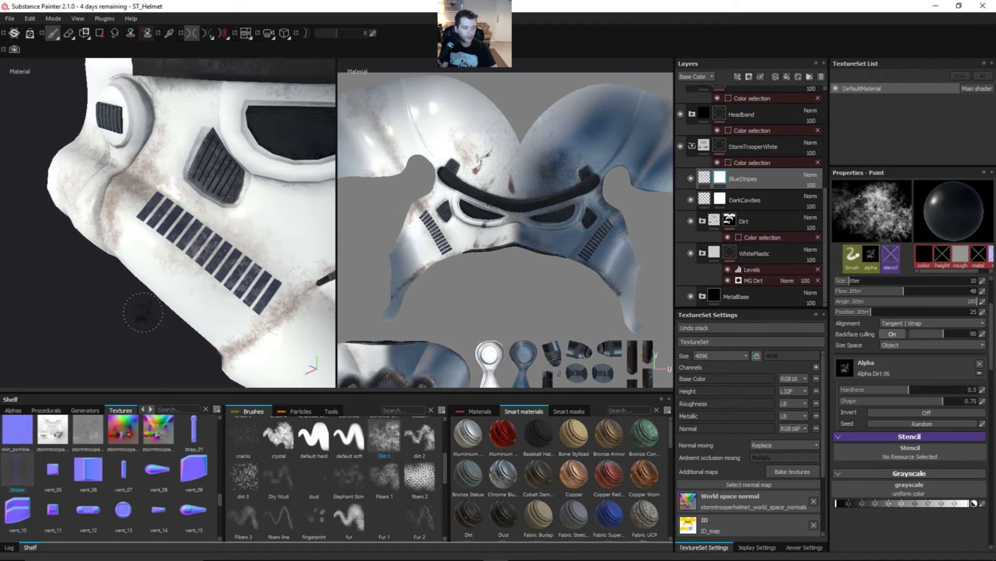
{"action": "mouse_move", "coordinate": [274, 293]}
{"action": "left_mouse_down", "text": "alt"}
{"action": "mouse_move", "coordinate": [170, 280]}
{"action": "mouse_move", "coordinate": [194, 244]}
{"action": "left_mouse_up", "text": "alt"}
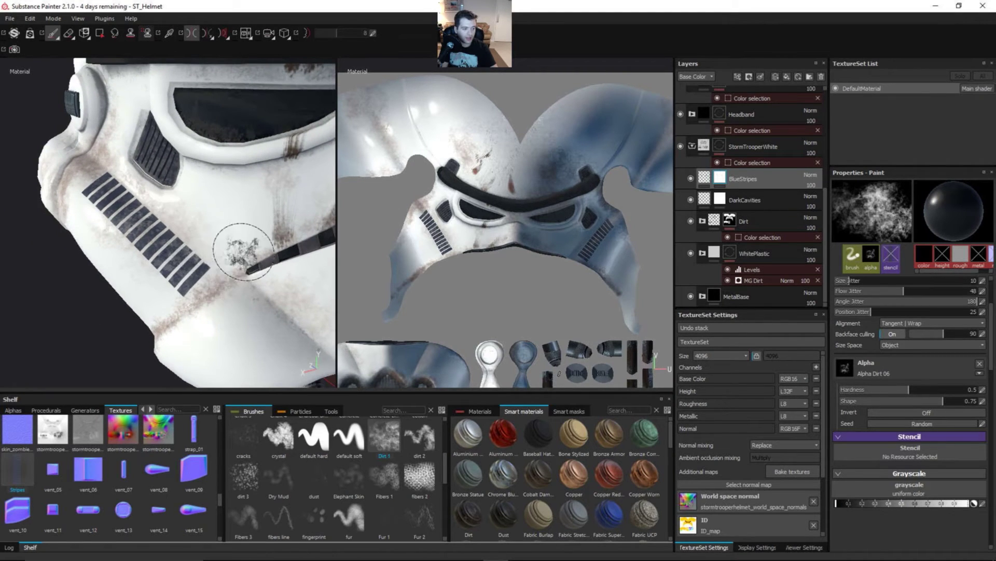
{"action": "right_click_drag", "start_coordinate": [241, 243], "coordinate": [226, 242], "text": "alt"}
{"action": "left_click_drag", "start_coordinate": [184, 237], "coordinate": [259, 253], "text": "alt"}
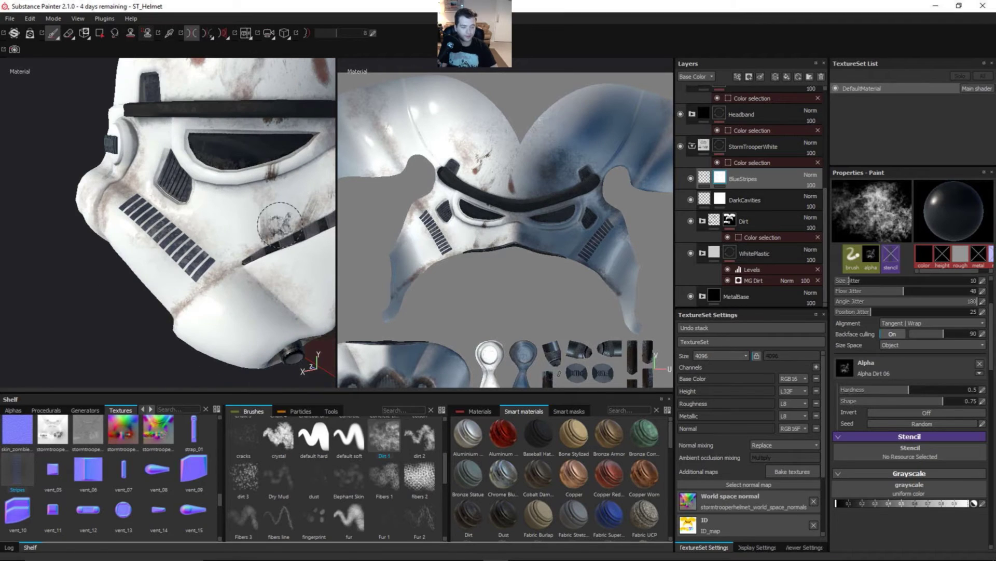
- Add a Levels effect to BlueStripes with the white point at 1, reverting a midtone tweak
{"action": "key", "text": "3"}
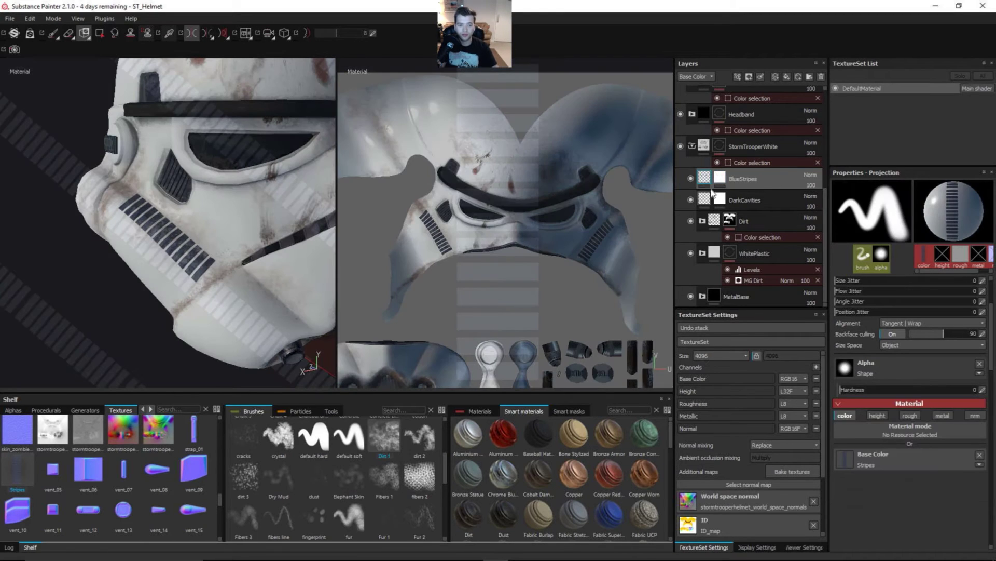
{"action": "left_click", "coordinate": [51, 36]}
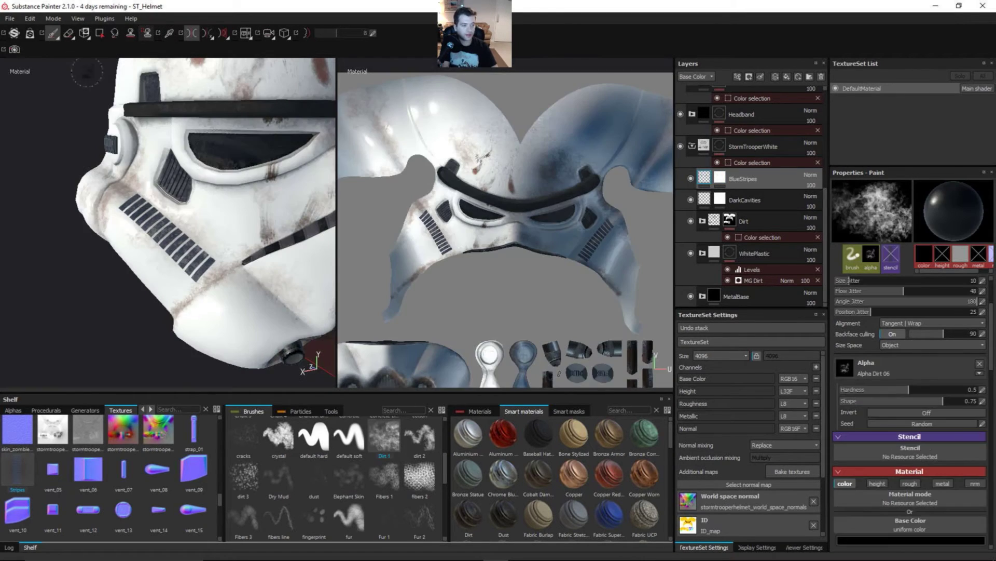
{"action": "left_click", "coordinate": [738, 76]}
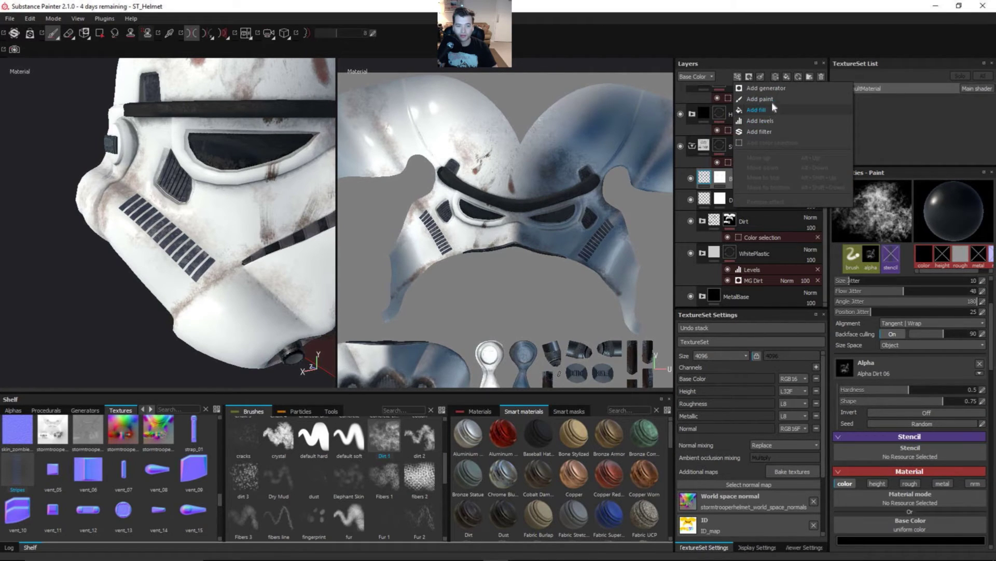
{"action": "left_click", "coordinate": [773, 121]}
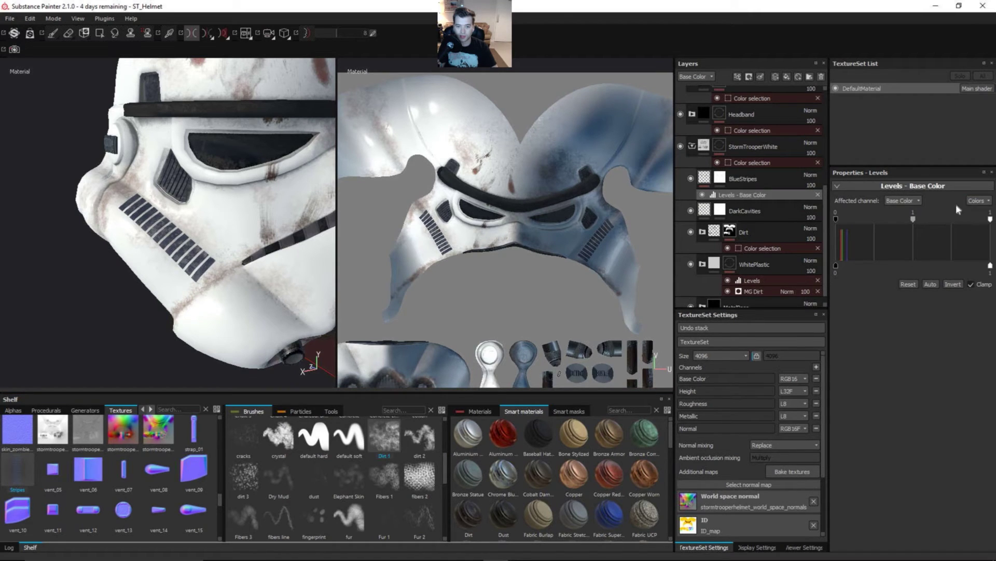
{"action": "left_click", "coordinate": [976, 201]}
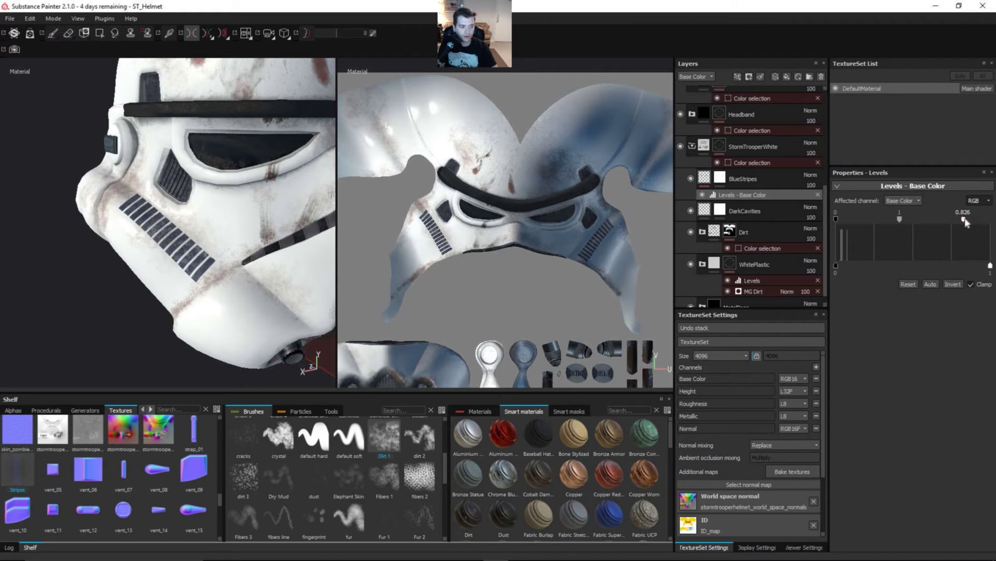
{"action": "left_click_drag", "start_coordinate": [965, 218], "coordinate": [991, 218]}
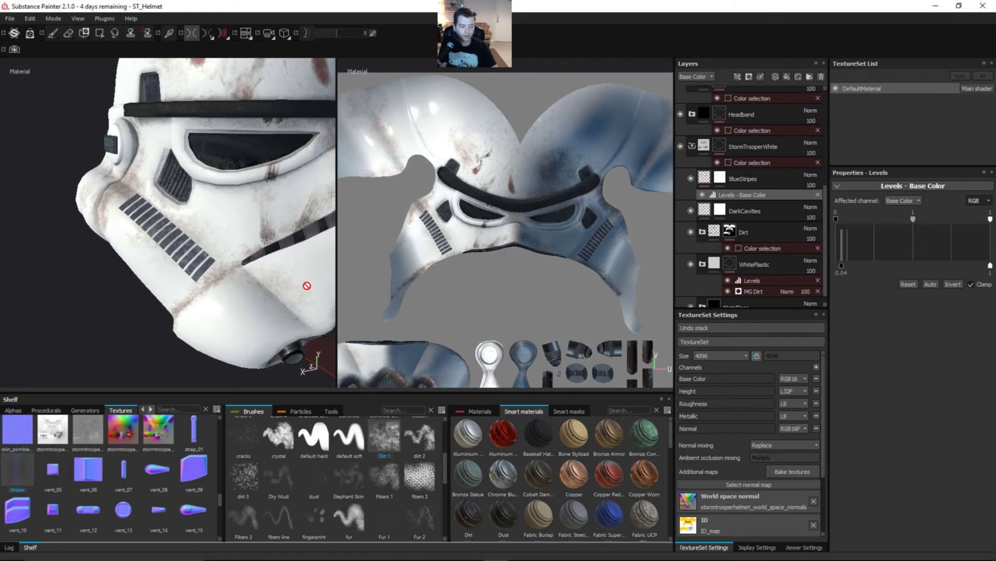
{"action": "right_click_drag", "start_coordinate": [255, 268], "coordinate": [375, 289], "text": "alt"}
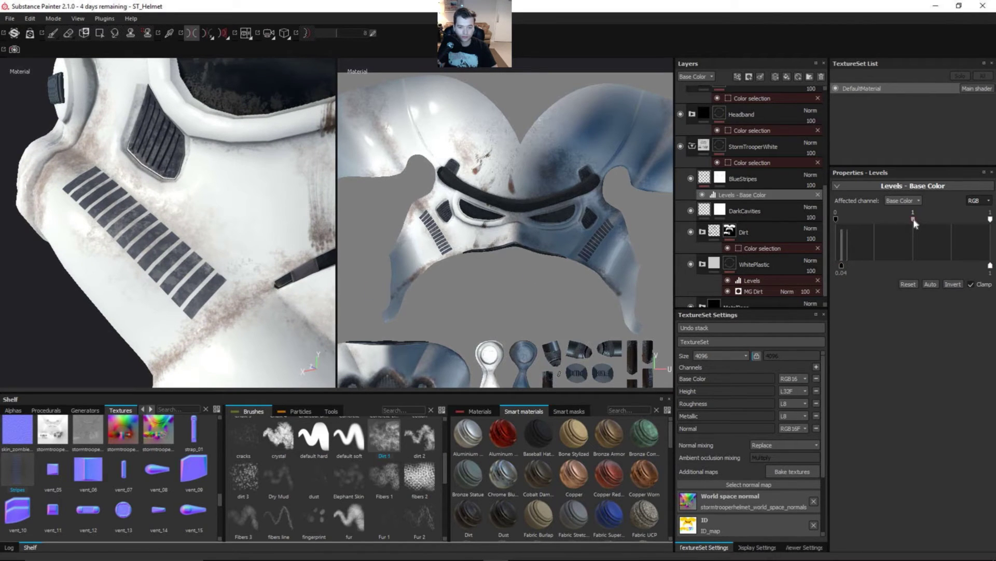
{"action": "left_click_drag", "start_coordinate": [915, 220], "coordinate": [916, 220]}
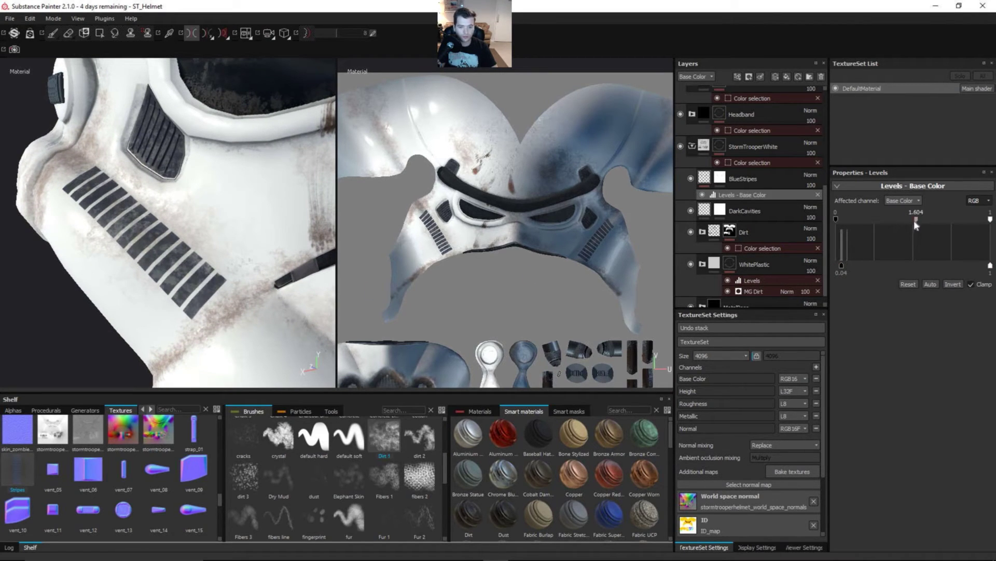
{"action": "key", "text": "ctrl+z"}
- Limit Levels to the Blue channel and raise its minimum output to about 0.17
{"action": "left_click", "coordinate": [974, 202]}
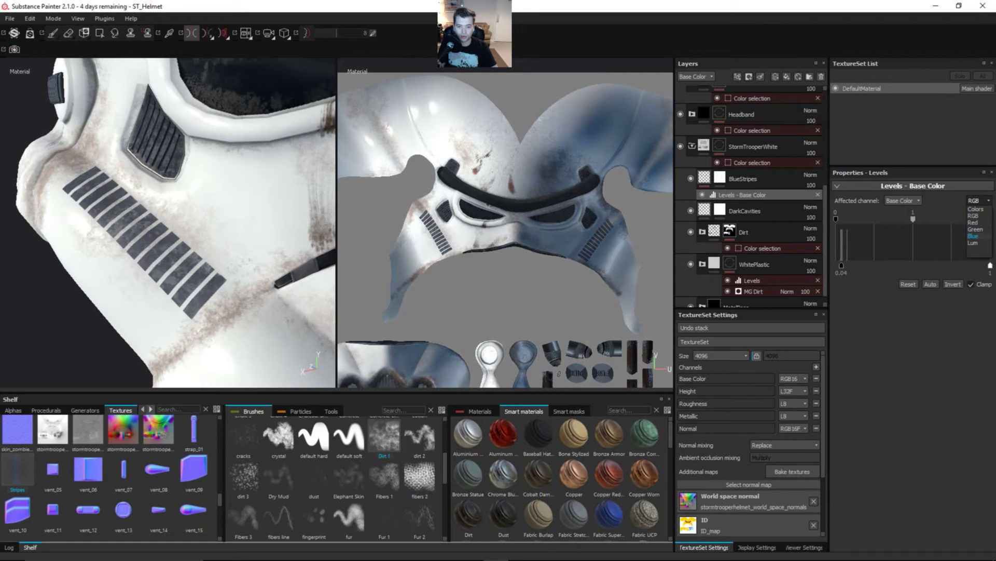
{"action": "left_click", "coordinate": [973, 236]}
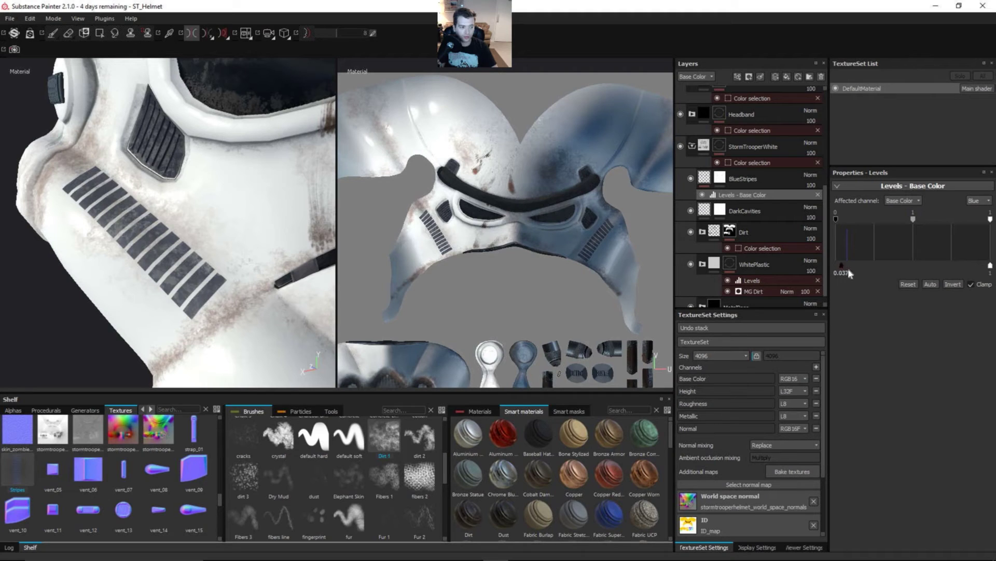
{"action": "left_click_drag", "start_coordinate": [842, 265], "coordinate": [847, 265]}
{"action": "right_click_drag", "start_coordinate": [273, 243], "coordinate": [125, 271], "text": "alt"}
{"action": "right_click_drag", "start_coordinate": [275, 267], "coordinate": [201, 285], "text": "alt"}
{"action": "left_click_drag", "start_coordinate": [284, 270], "coordinate": [259, 261], "text": "alt"}
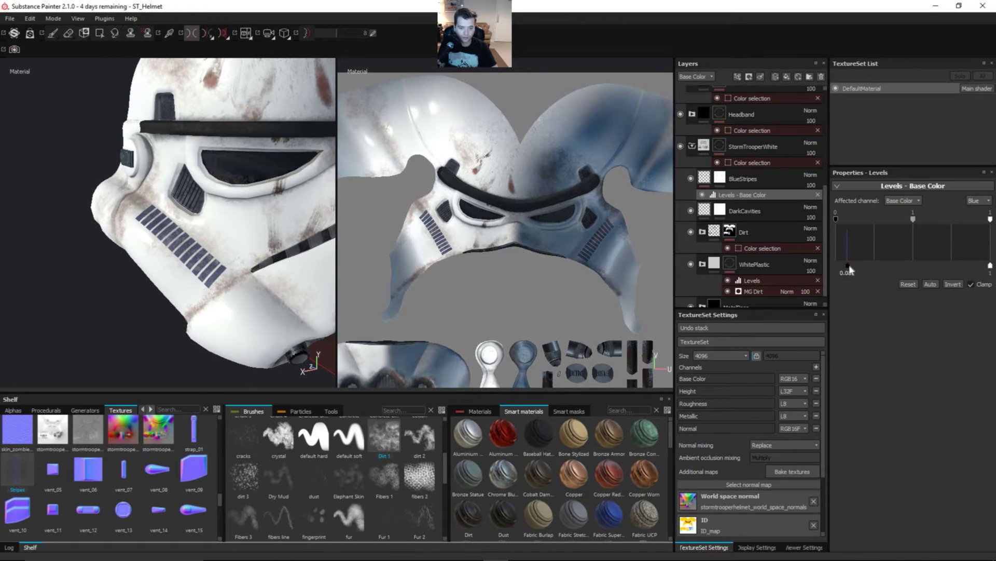
{"action": "left_click_drag", "start_coordinate": [850, 269], "coordinate": [854, 273]}
{"action": "right_click_drag", "start_coordinate": [178, 263], "coordinate": [355, 300], "text": "alt"}
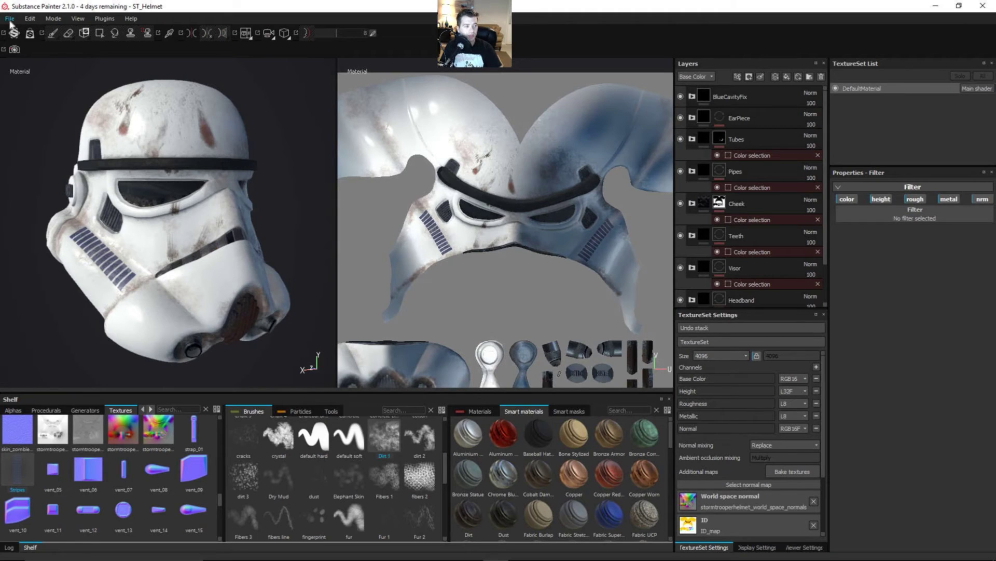
- Set the export folder to Scenes > ST_SubstancePainter > SubstancePainter > PainterExports
{"action": "left_click", "coordinate": [9, 19]}
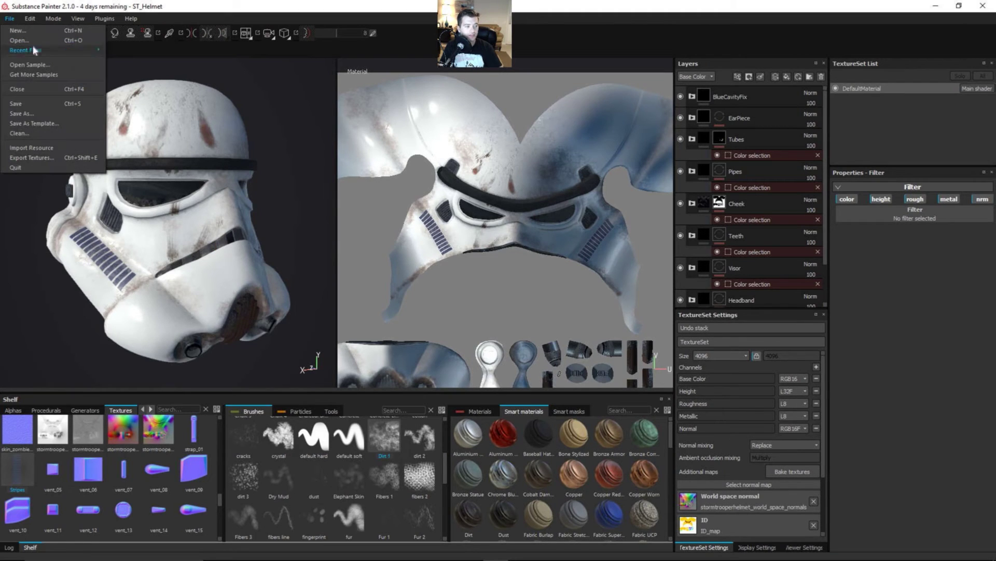
{"action": "left_click", "coordinate": [33, 157]}
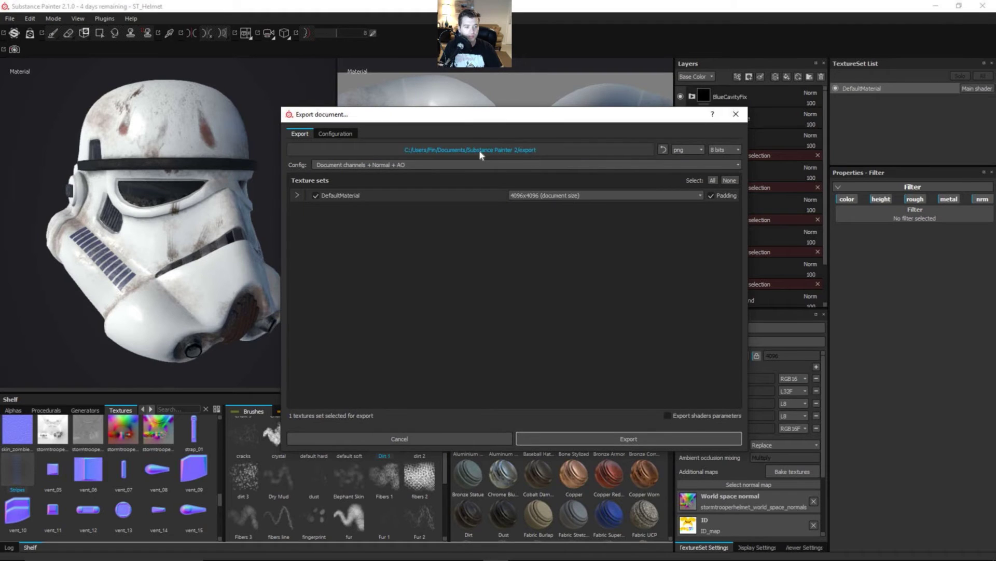
{"action": "left_click", "coordinate": [507, 150]}
{"action": "left_click", "coordinate": [331, 332]}
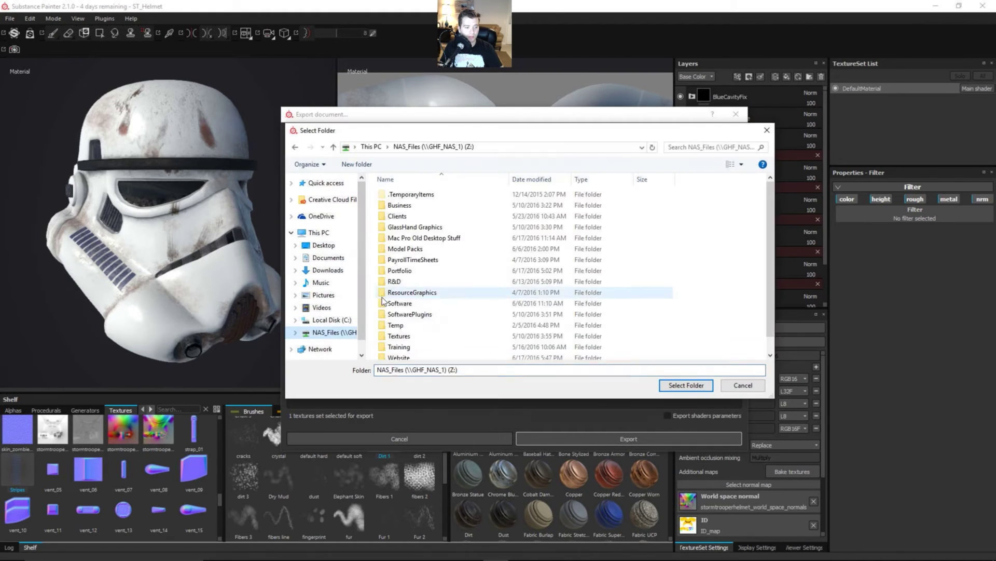
{"action": "left_click", "coordinate": [397, 349]}
{"action": "double_click", "coordinate": [397, 348]}
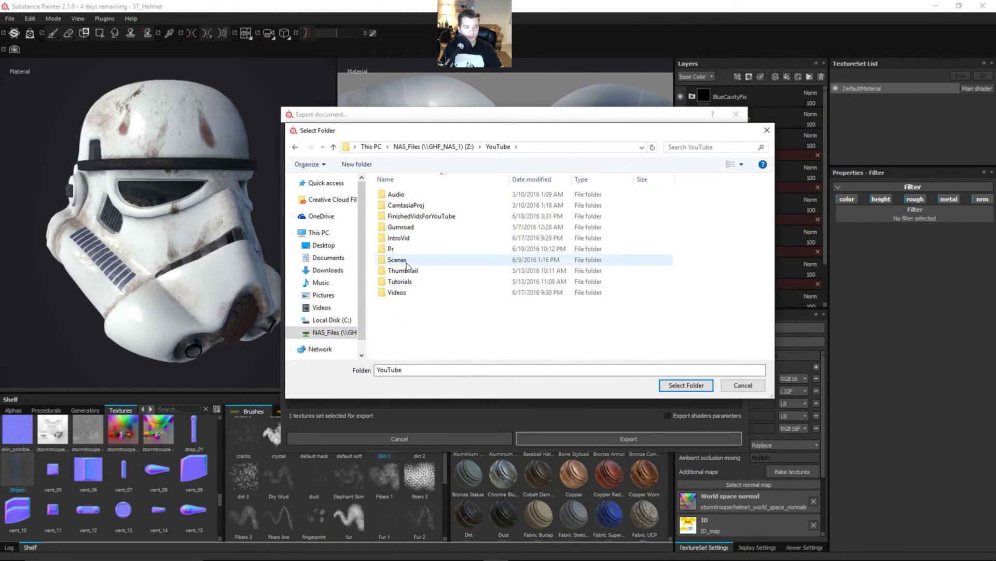
{"action": "double_click", "coordinate": [397, 259]}
{"action": "double_click", "coordinate": [427, 271]}
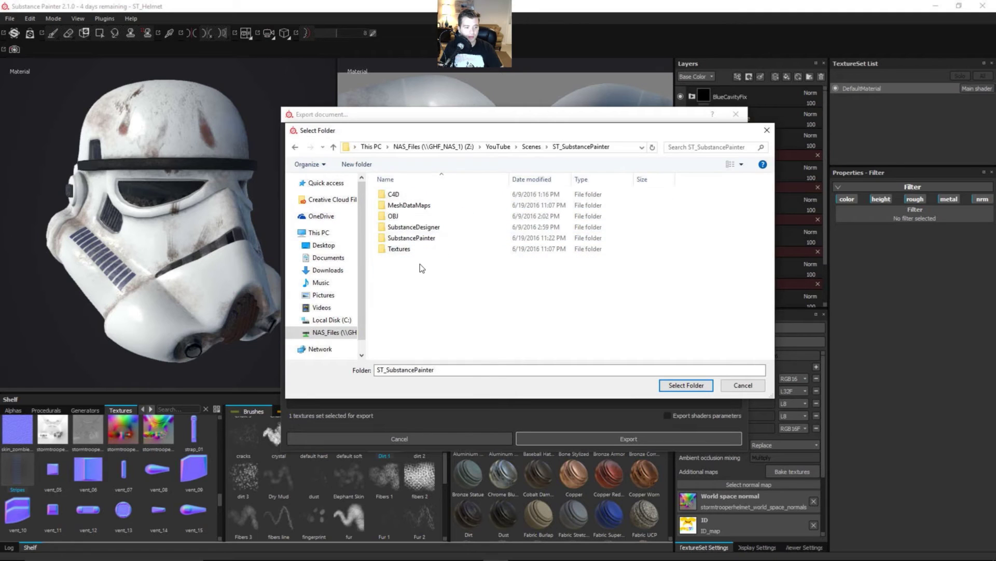
{"action": "double_click", "coordinate": [421, 240]}
{"action": "left_click", "coordinate": [413, 198]}
{"action": "double_click", "coordinate": [413, 198]}
{"action": "left_click", "coordinate": [686, 384]}
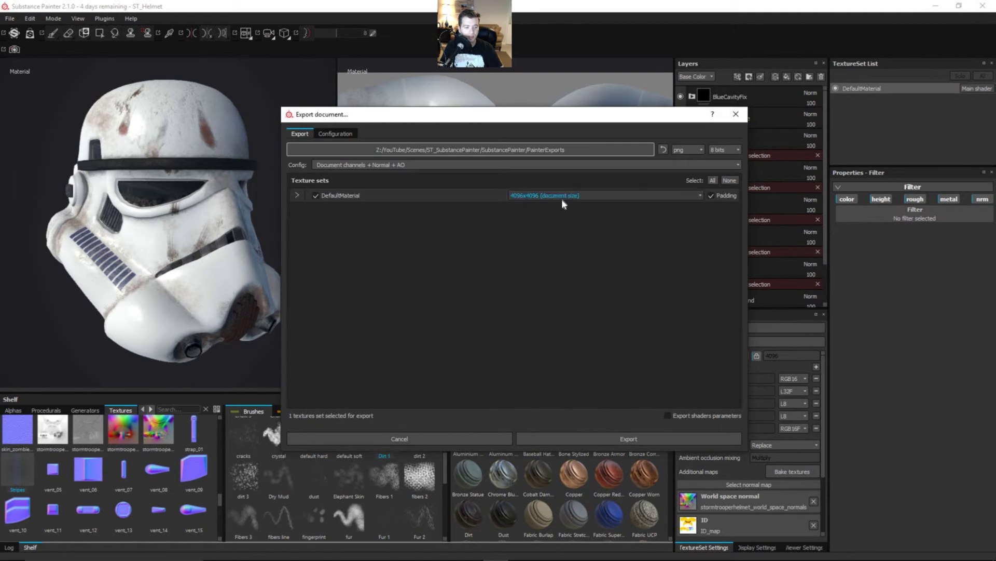
- Choose the PBR SpecGloss from MetalRough config and expand DefaultMaterial to list its six maps
{"action": "left_click", "coordinate": [382, 165]}
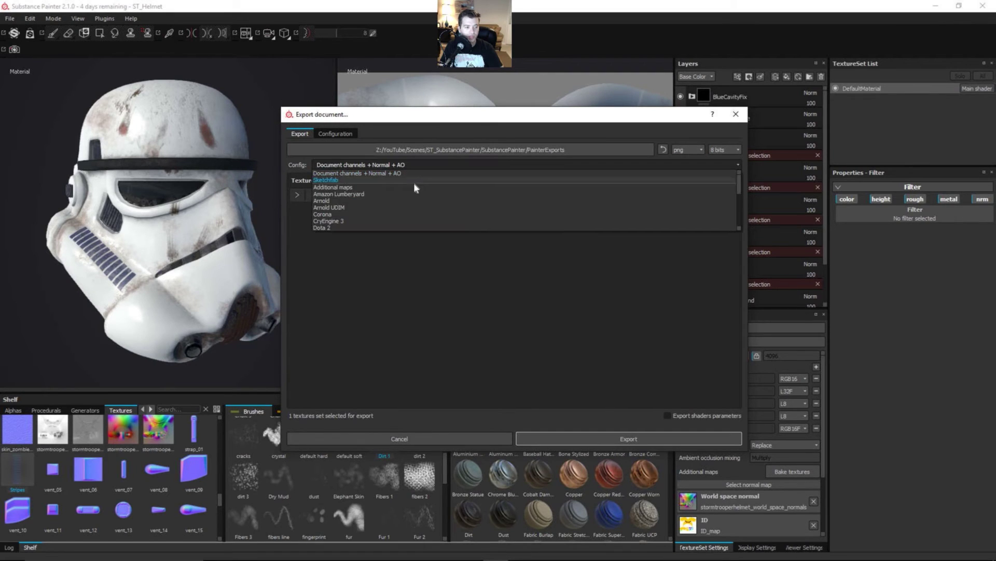
{"action": "scroll", "coordinate": [368, 206], "scroll_direction": "down", "scroll_amount": 2}
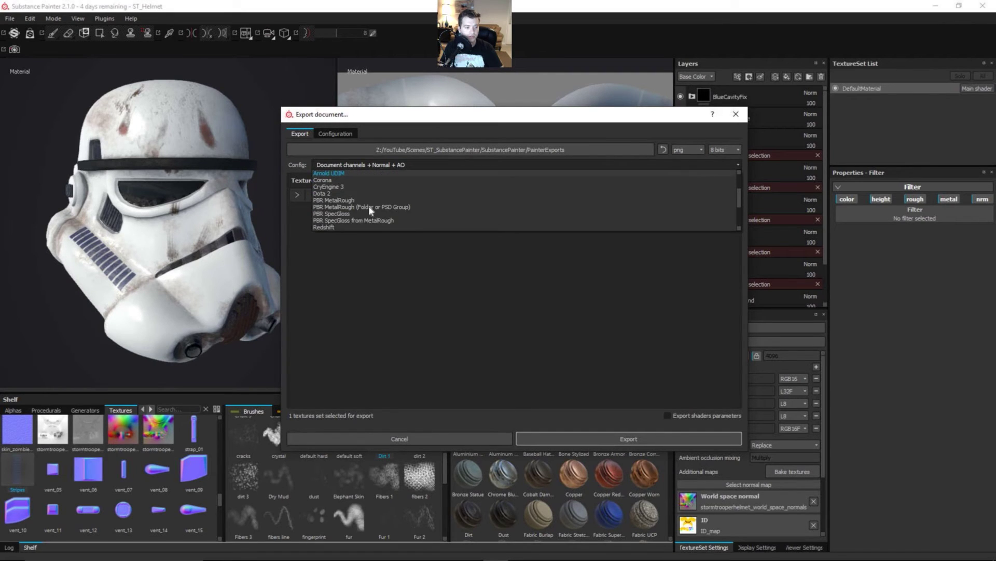
{"action": "scroll", "coordinate": [356, 196], "scroll_direction": "up", "scroll_amount": 2}
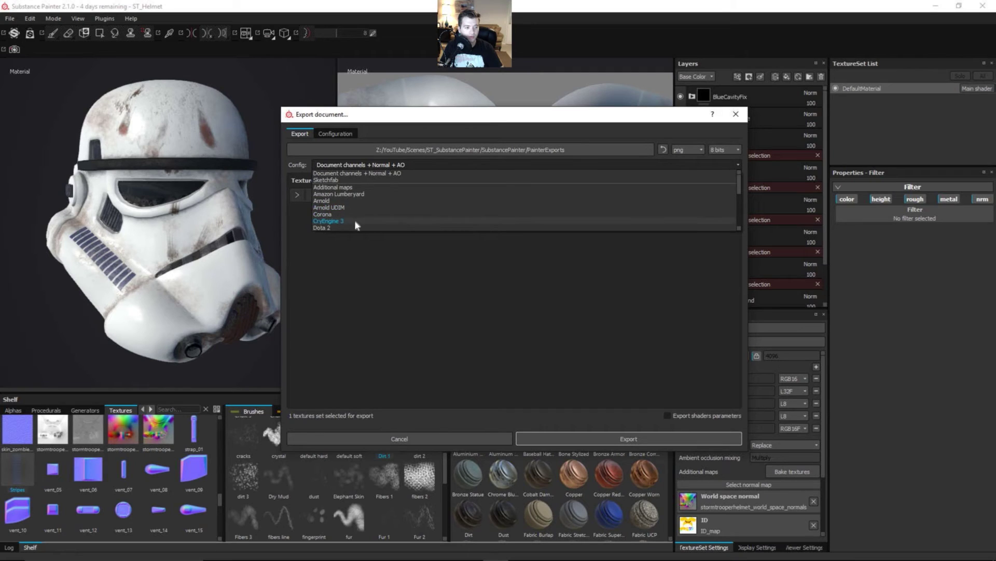
{"action": "scroll", "coordinate": [355, 225], "scroll_direction": "down", "scroll_amount": 3}
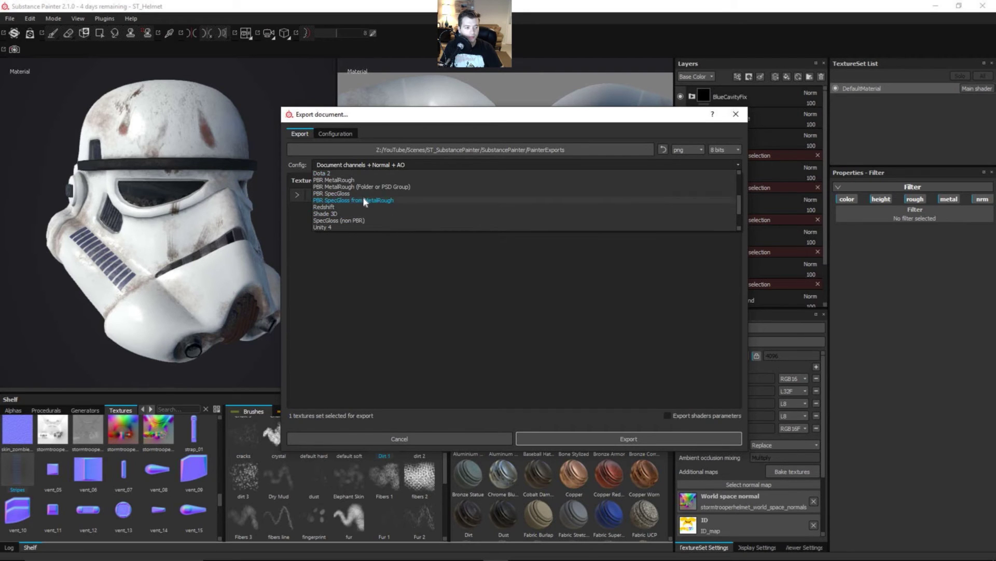
{"action": "scroll", "coordinate": [363, 200], "scroll_direction": "down", "scroll_amount": 2}
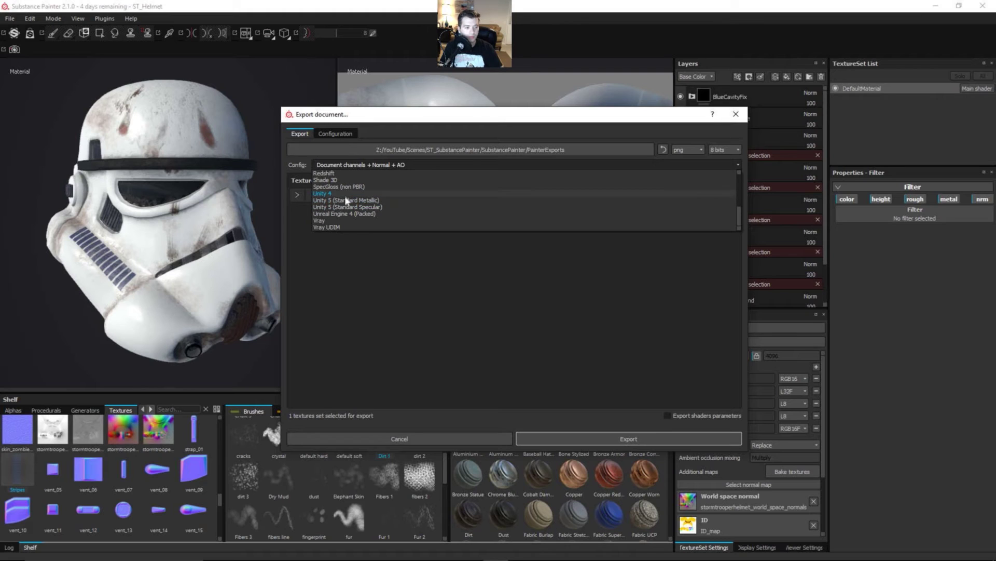
{"action": "scroll", "coordinate": [349, 218], "scroll_direction": "up", "scroll_amount": 1}
{"action": "scroll", "coordinate": [350, 222], "scroll_direction": "up", "scroll_amount": 1}
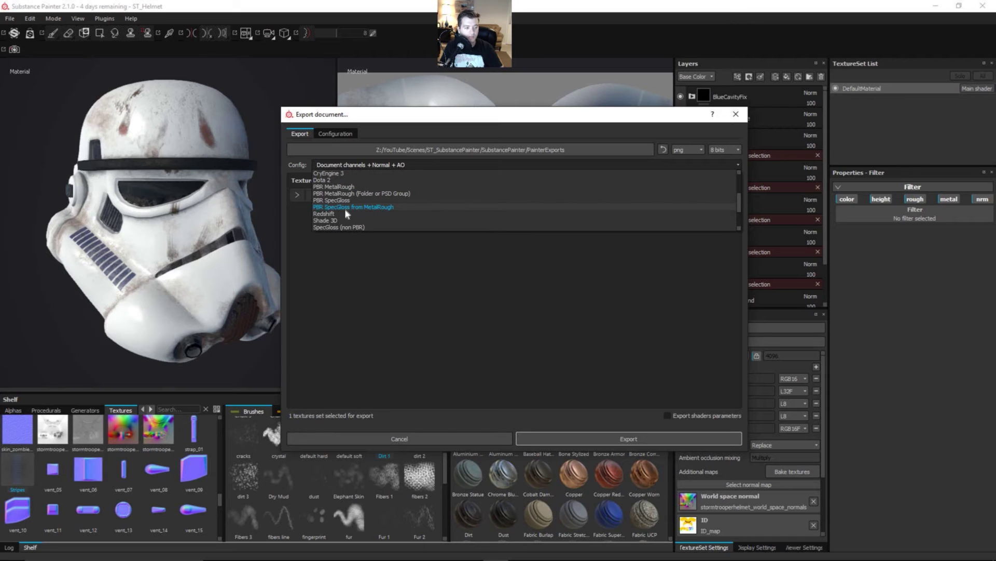
{"action": "left_click", "coordinate": [372, 207]}
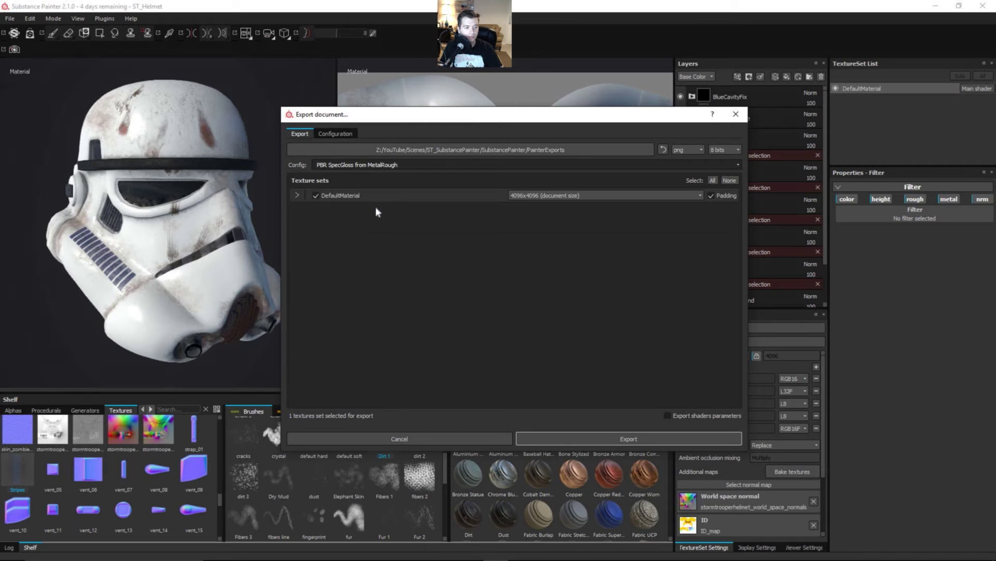
{"action": "left_click", "coordinate": [295, 194]}
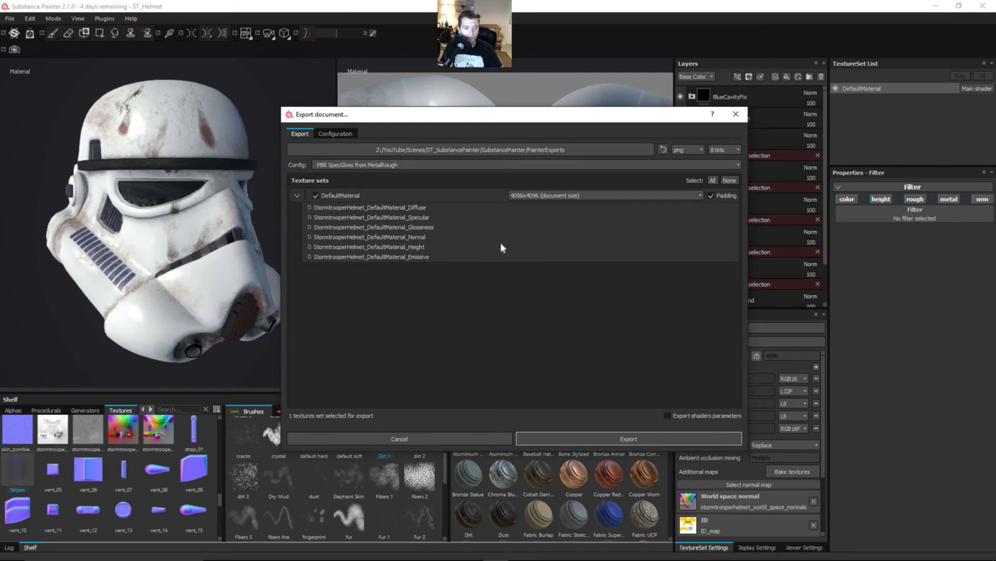
- Export the PBR SpecGloss texture maps to PainterExports
{"action": "left_click", "coordinate": [584, 439]}
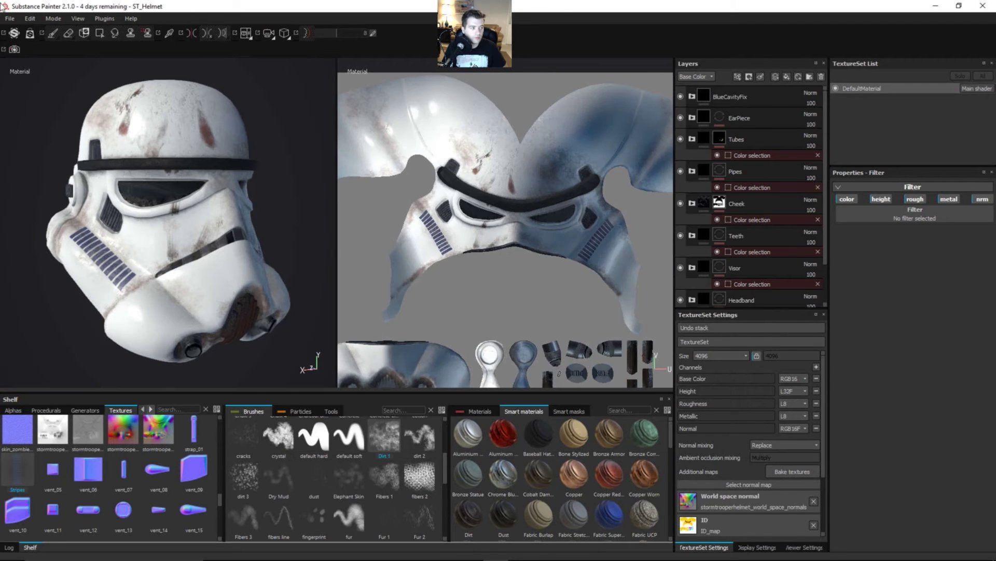
{"action": "left_click", "coordinate": [9, 18]}
{"action": "left_click", "coordinate": [31, 147]}
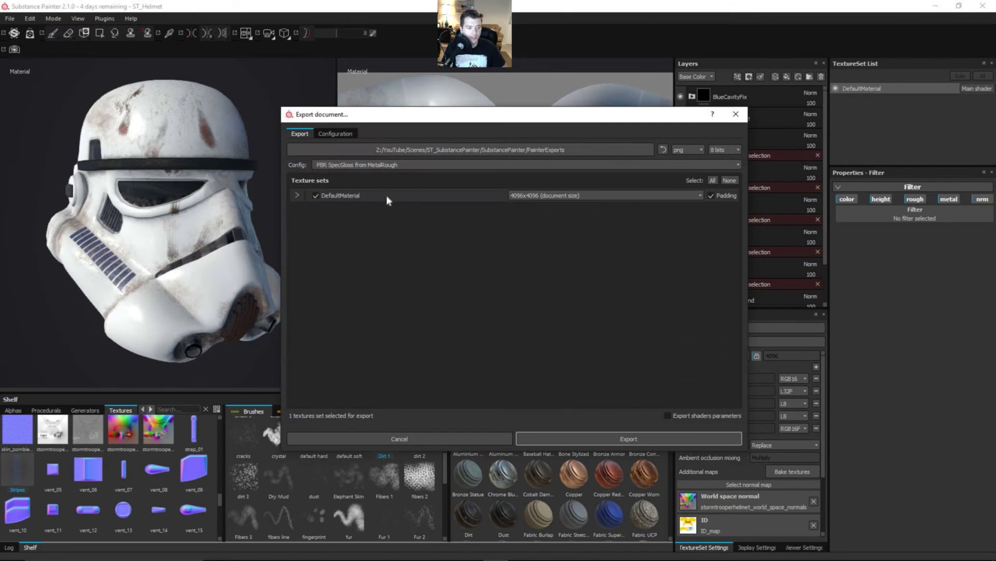
- Switch the export config to PBR MetalRough and export those texture maps
{"action": "left_click", "coordinate": [341, 166]}
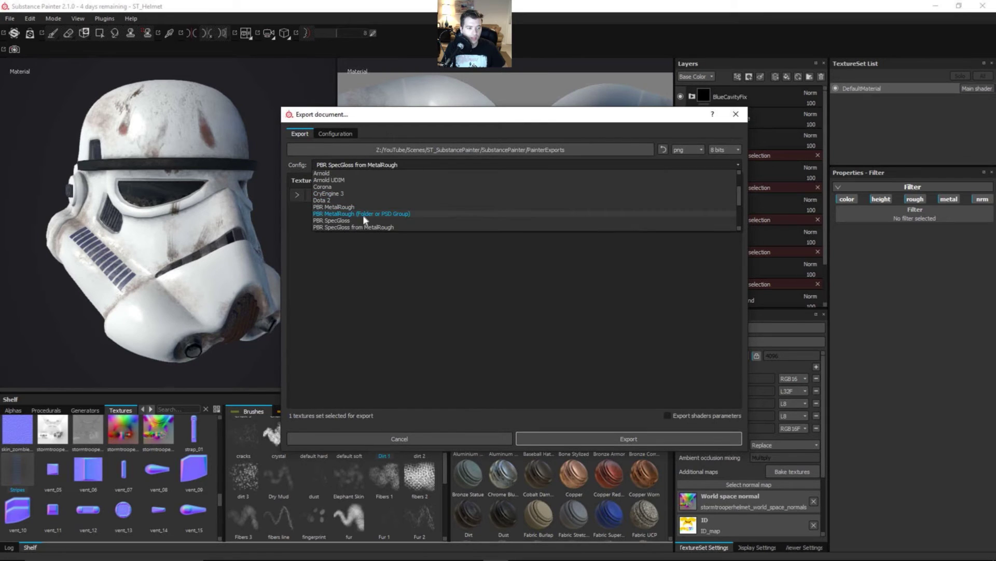
{"action": "left_click", "coordinate": [332, 207]}
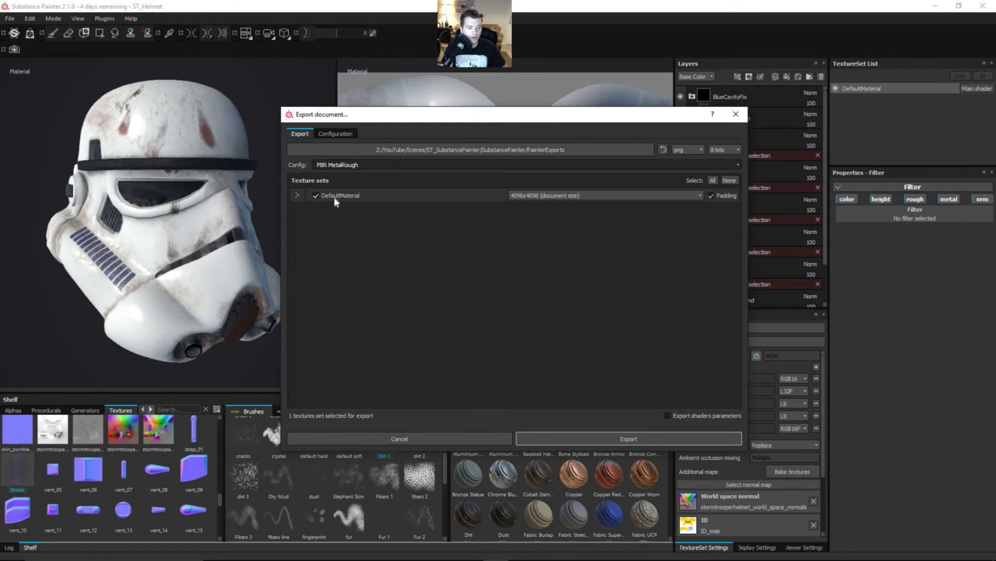
{"action": "left_click", "coordinate": [296, 196]}
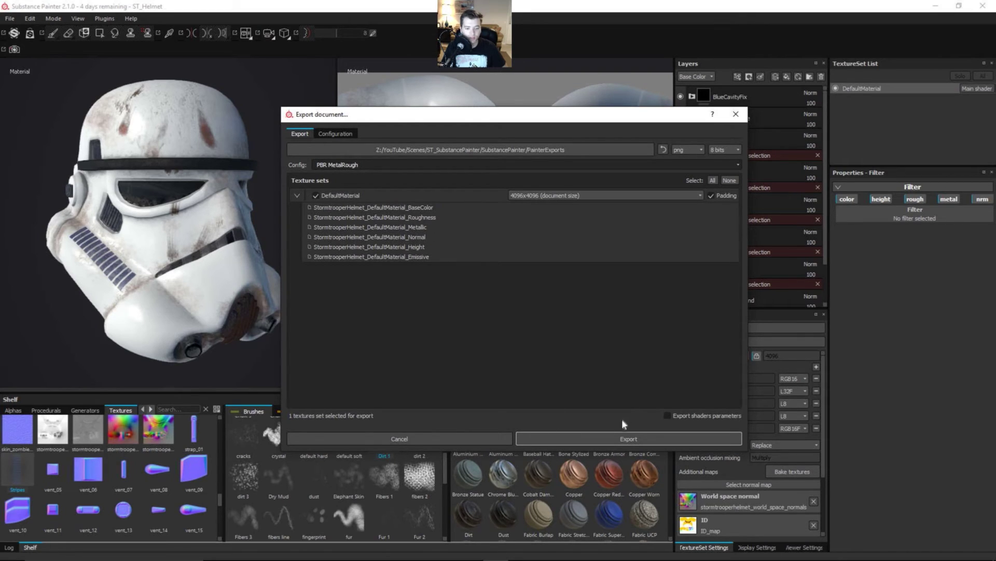
{"action": "left_click", "coordinate": [617, 438]}
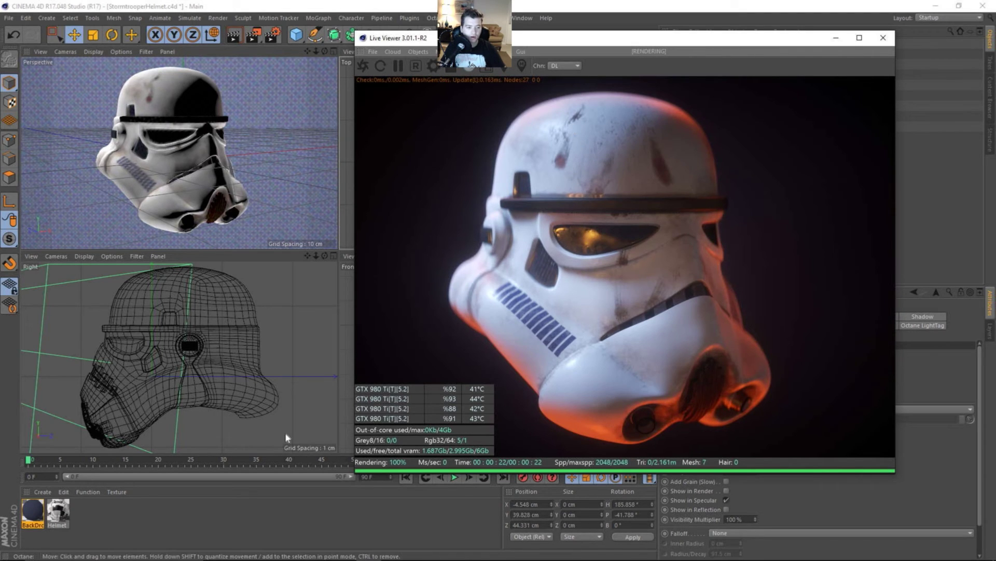
{"action": "double_click", "coordinate": [58, 511]}
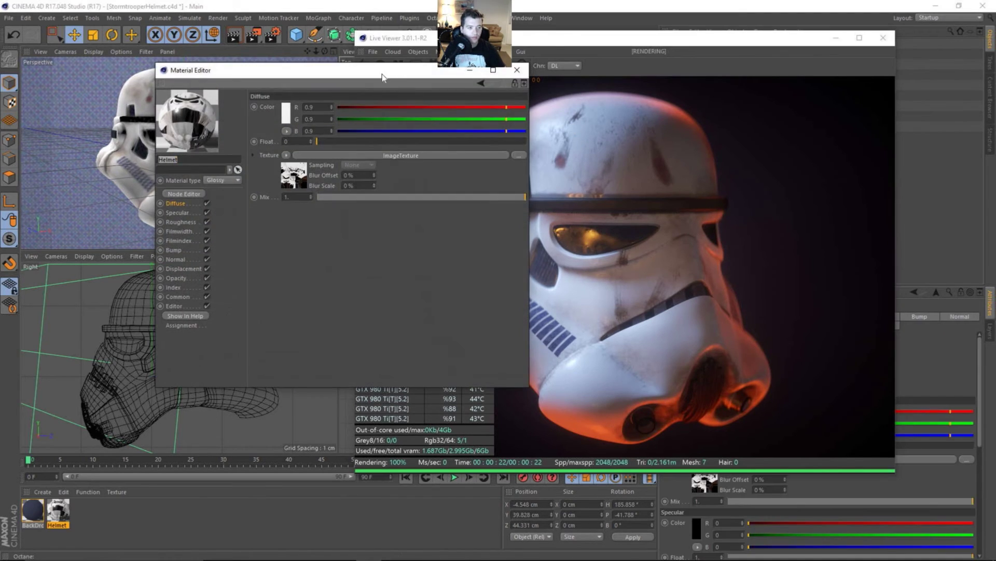
{"action": "left_click_drag", "start_coordinate": [382, 77], "coordinate": [270, 89]}
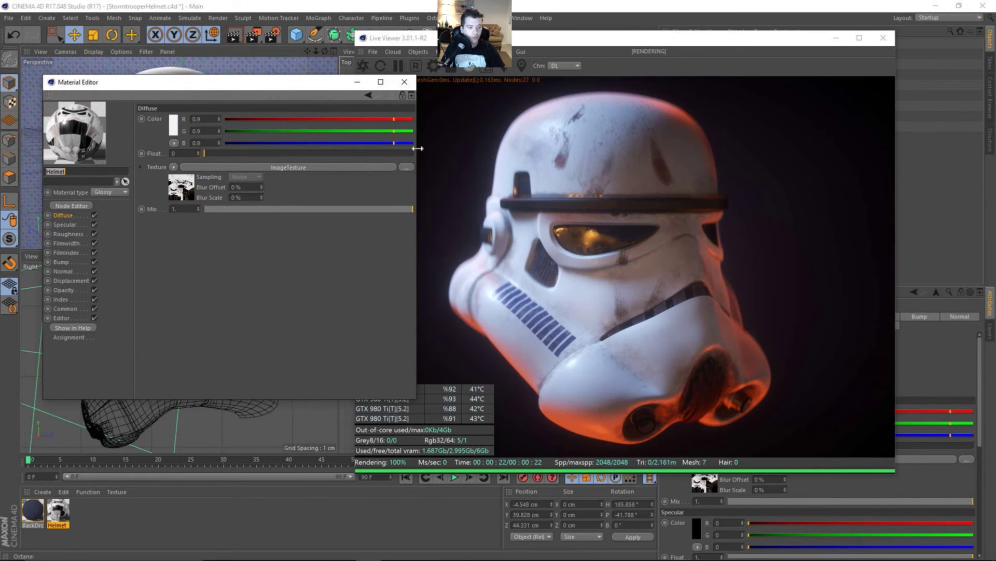
{"action": "left_click_drag", "start_coordinate": [416, 148], "coordinate": [348, 148]}
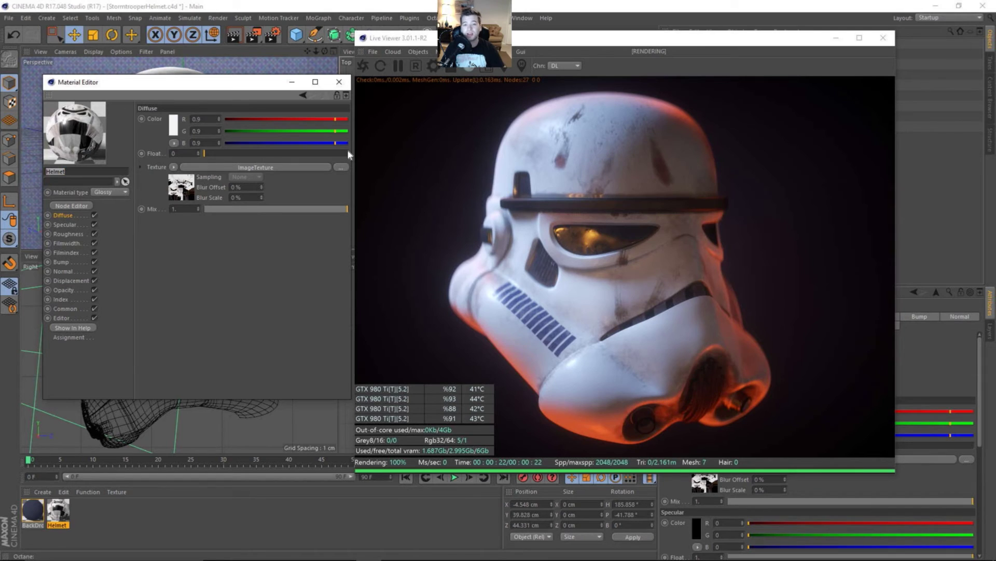
{"action": "left_click", "coordinate": [72, 234]}
{"action": "left_click", "coordinate": [181, 188]}
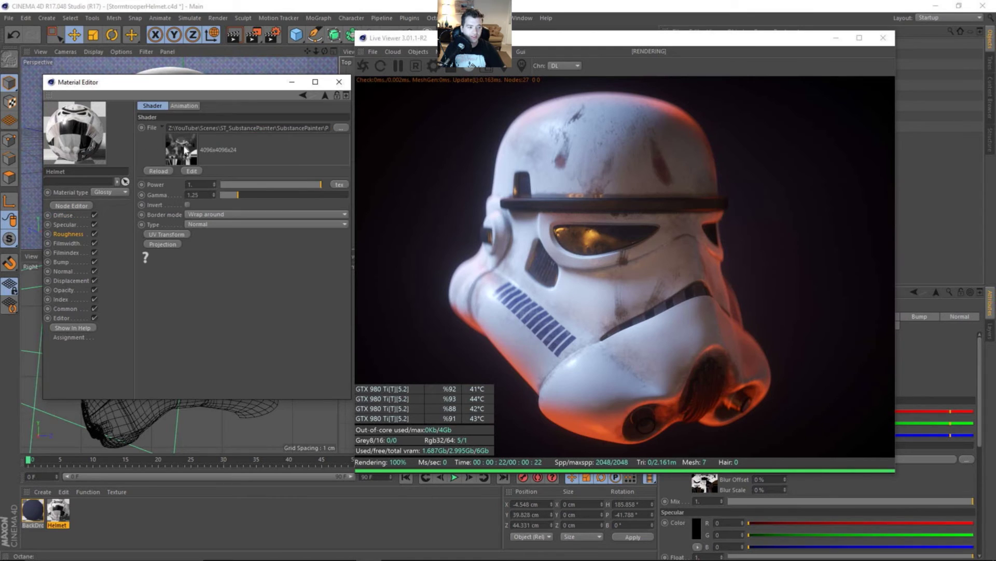
{"action": "left_click", "coordinate": [322, 129]}
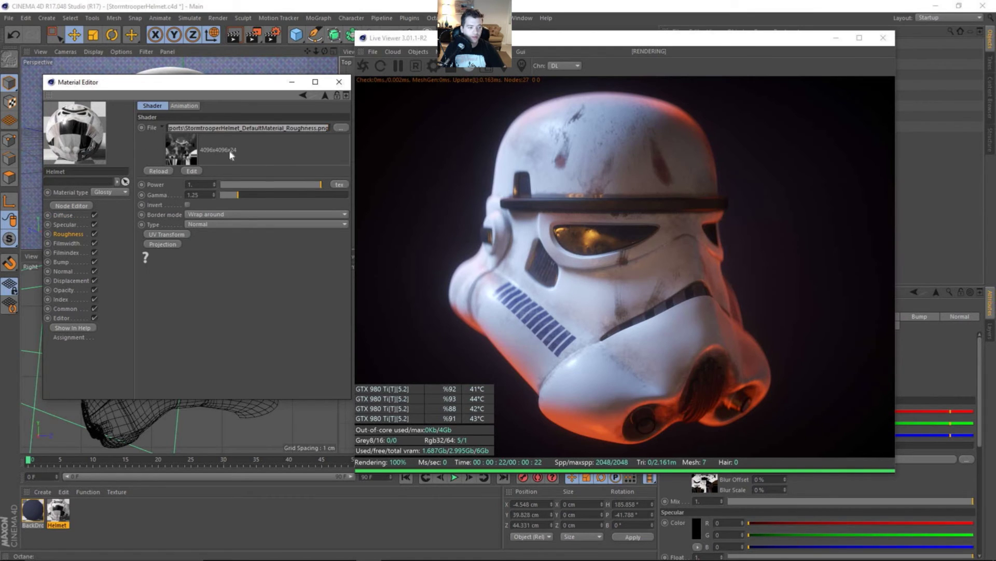
{"action": "left_click", "coordinate": [69, 216]}
{"action": "left_click", "coordinate": [181, 187]}
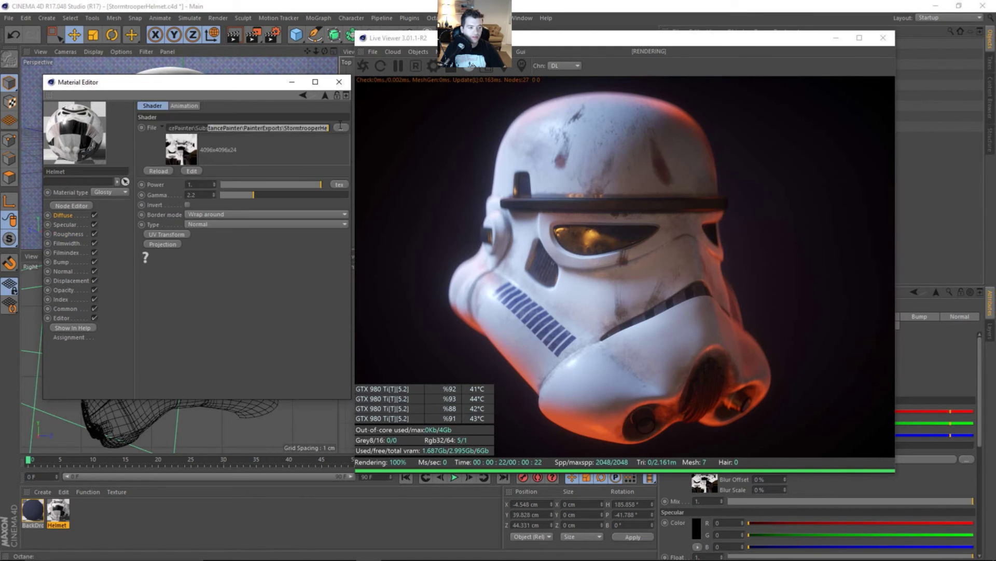
{"action": "left_click", "coordinate": [66, 226]}
{"action": "left_click", "coordinate": [181, 188]}
{"action": "left_click", "coordinate": [308, 129]}
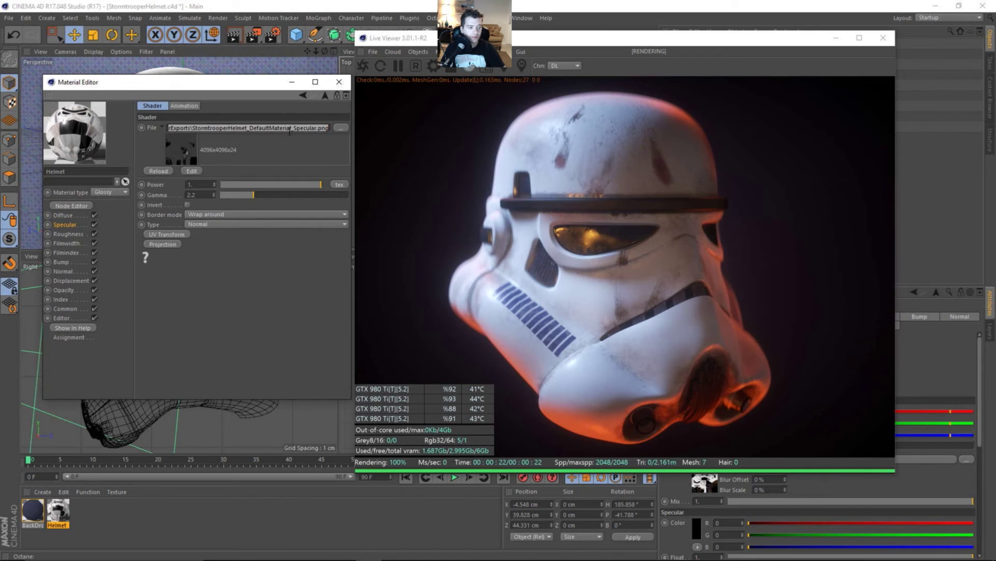
{"action": "left_click", "coordinate": [75, 262]}
{"action": "left_click", "coordinate": [169, 191]}
{"action": "left_click", "coordinate": [287, 132]}
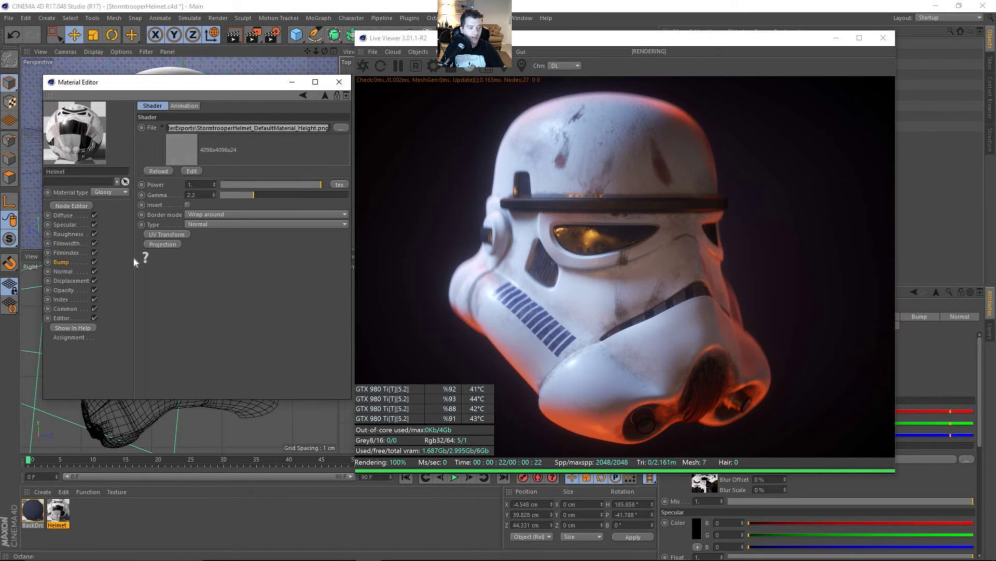
{"action": "left_click", "coordinate": [62, 271]}
{"action": "left_click", "coordinate": [187, 193]}
{"action": "left_click", "coordinate": [306, 128]}
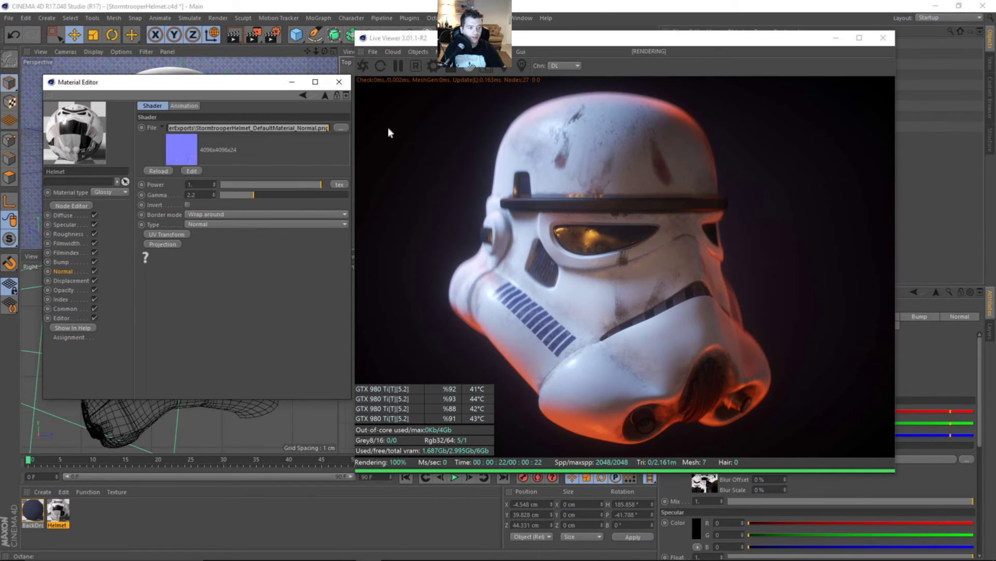
{"action": "left_click", "coordinate": [68, 281]}
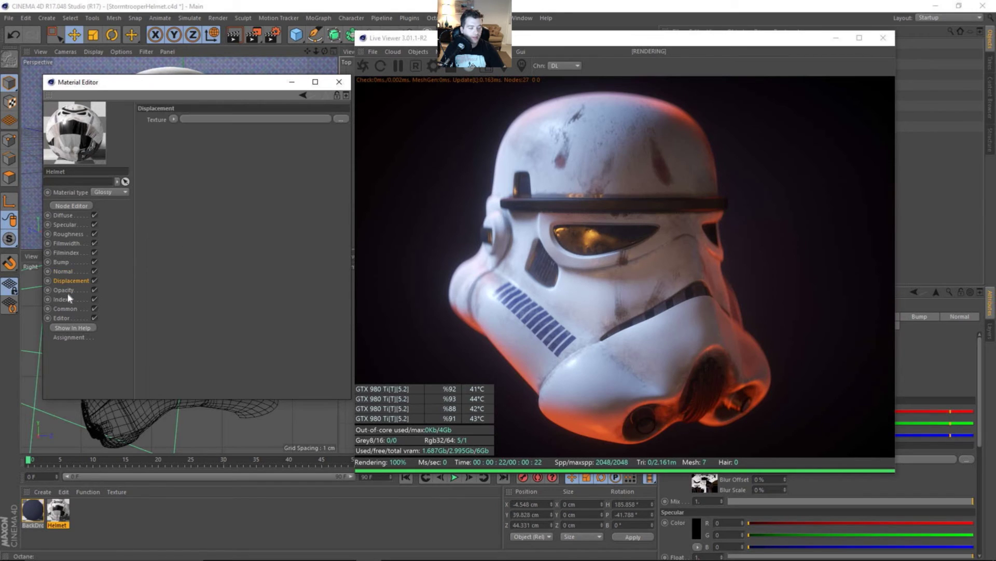
{"action": "left_click", "coordinate": [68, 293]}
{"action": "left_click", "coordinate": [66, 299]}
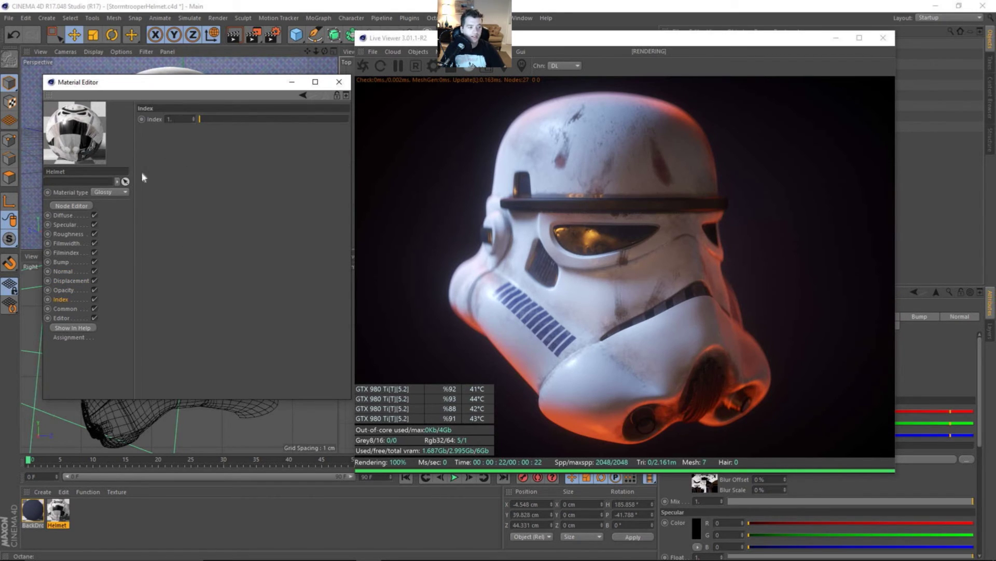
{"action": "left_click", "coordinate": [75, 225]}
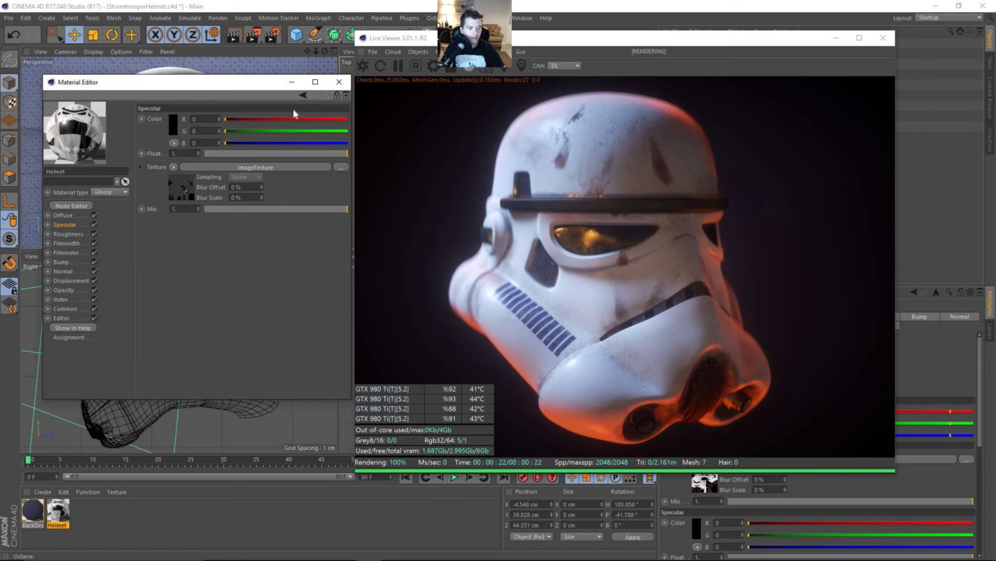
- Close the Material Editor and move the Live Viewer left to uncover the viewports
{"action": "left_click", "coordinate": [338, 84]}
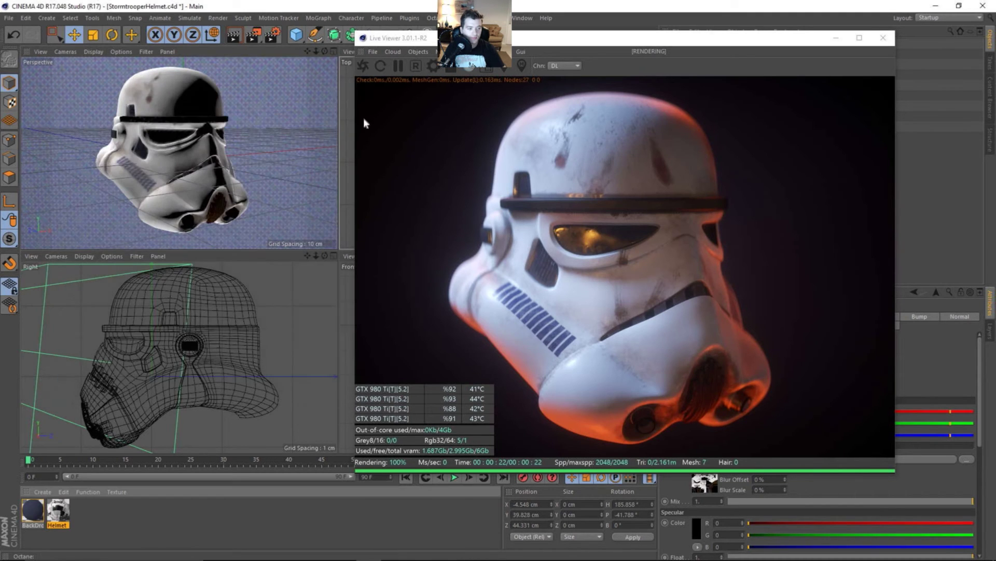
{"action": "left_click_drag", "start_coordinate": [701, 44], "coordinate": [436, 61]}
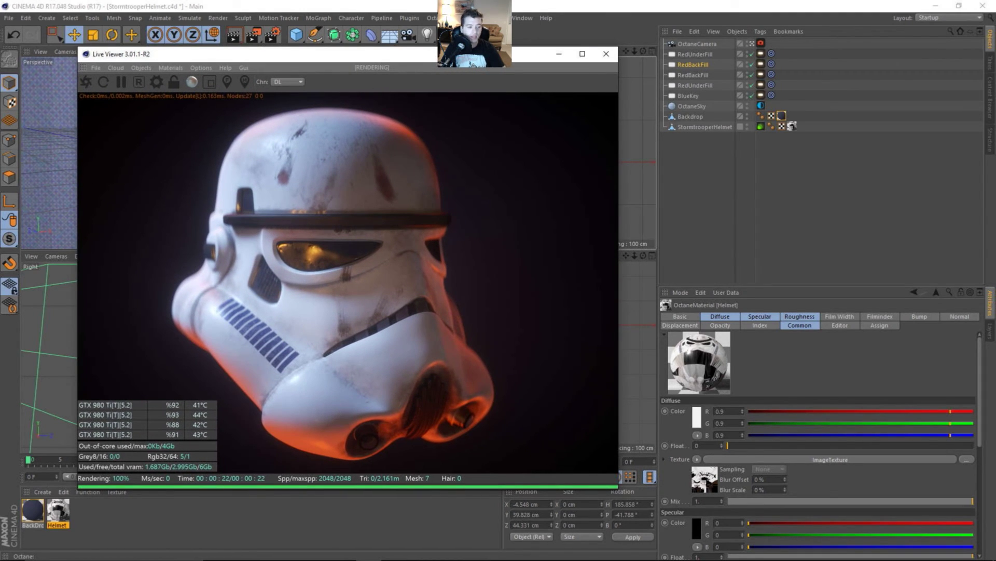
{"action": "left_click_drag", "start_coordinate": [440, 60], "coordinate": [402, 58]}
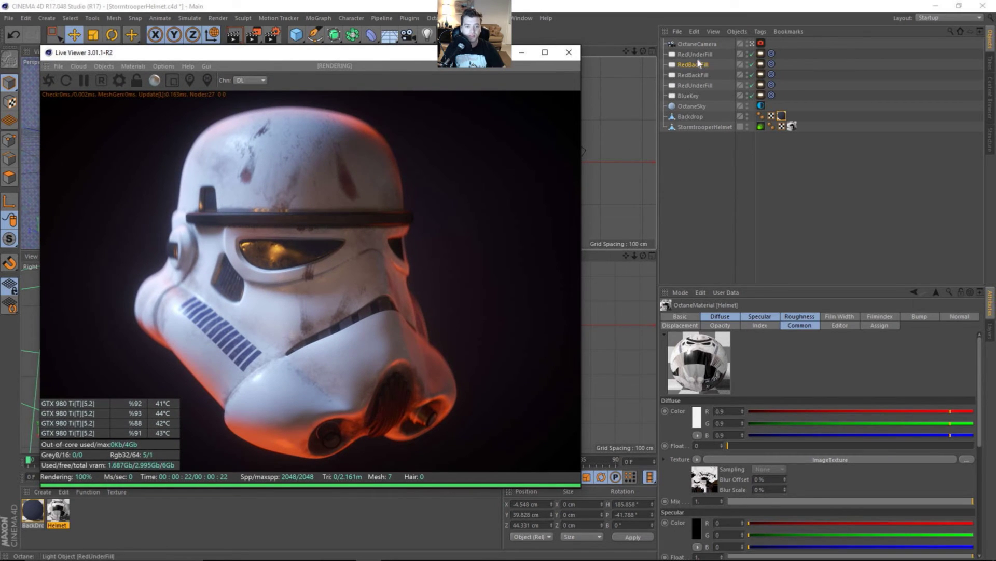
{"action": "left_click_drag", "start_coordinate": [395, 52], "coordinate": [310, 77]}
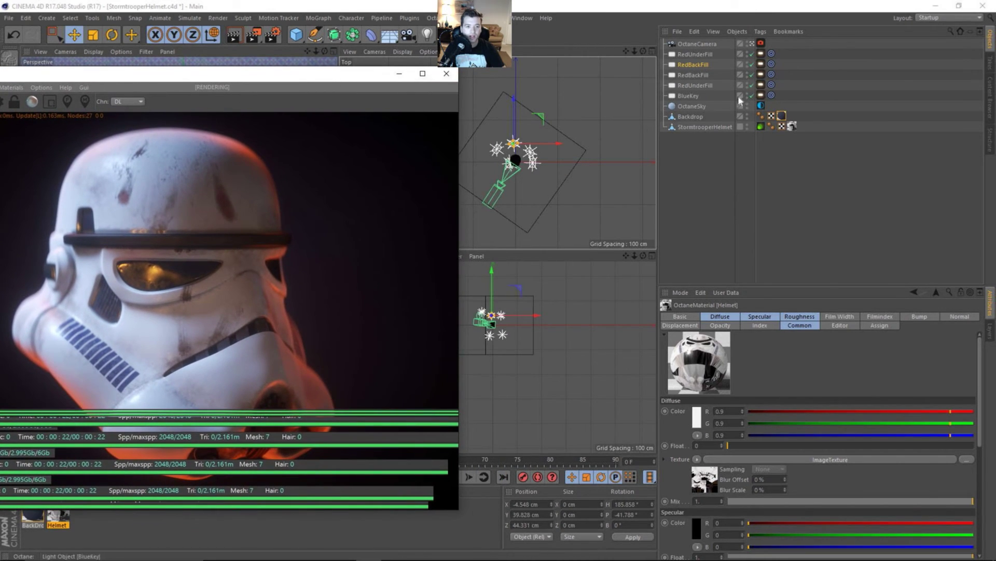
- Show the OctaneCamera's Camera Imager settings and move the Live Viewer down to reveal the perspective view
{"action": "left_click", "coordinate": [761, 44]}
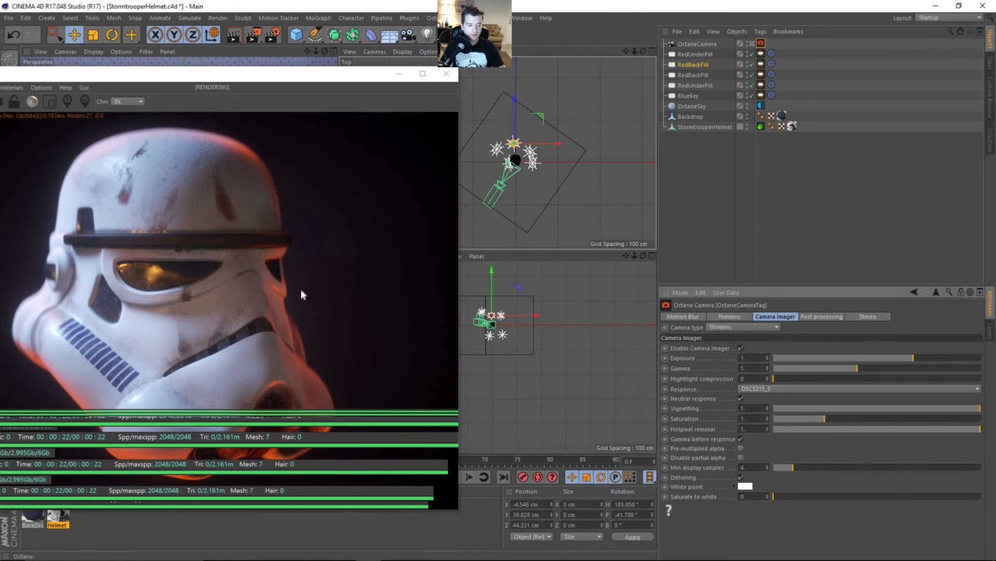
{"action": "left_click_drag", "start_coordinate": [277, 82], "coordinate": [335, 80]}
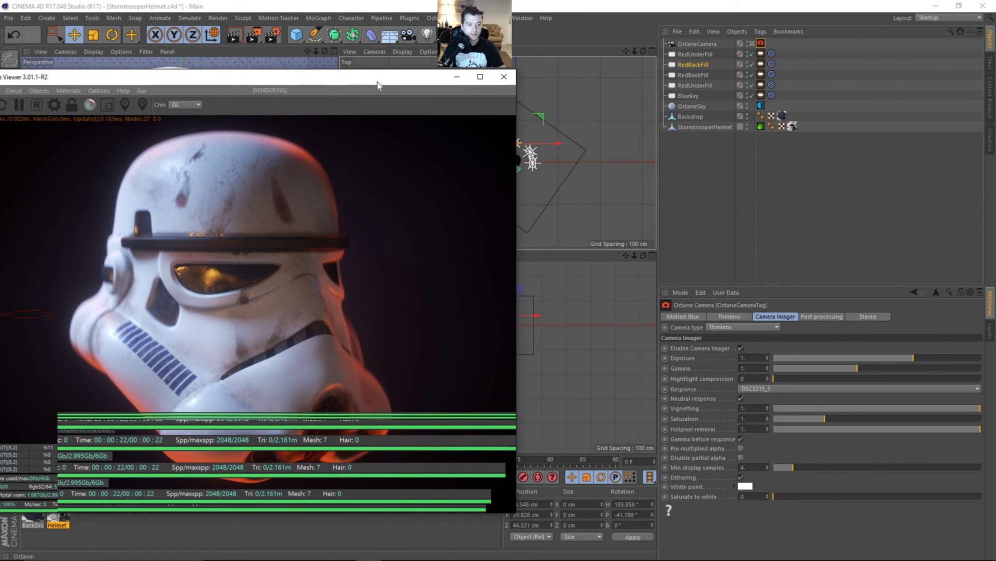
{"action": "left_click_drag", "start_coordinate": [384, 72], "coordinate": [368, 205]}
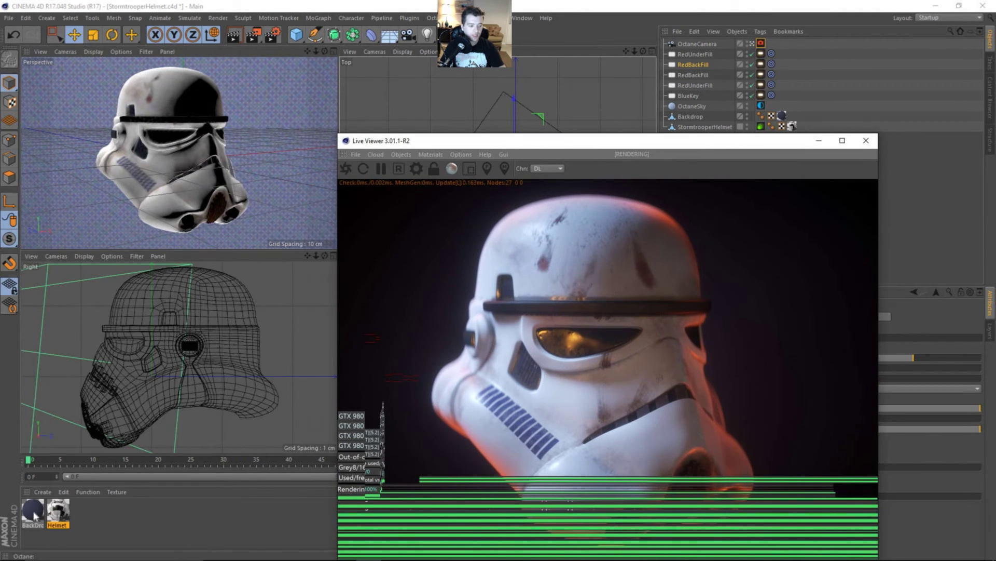
- Inspect the BackDrop material's dark blue diffuse, then move the Live Viewer toward the centre
{"action": "double_click", "coordinate": [32, 512]}
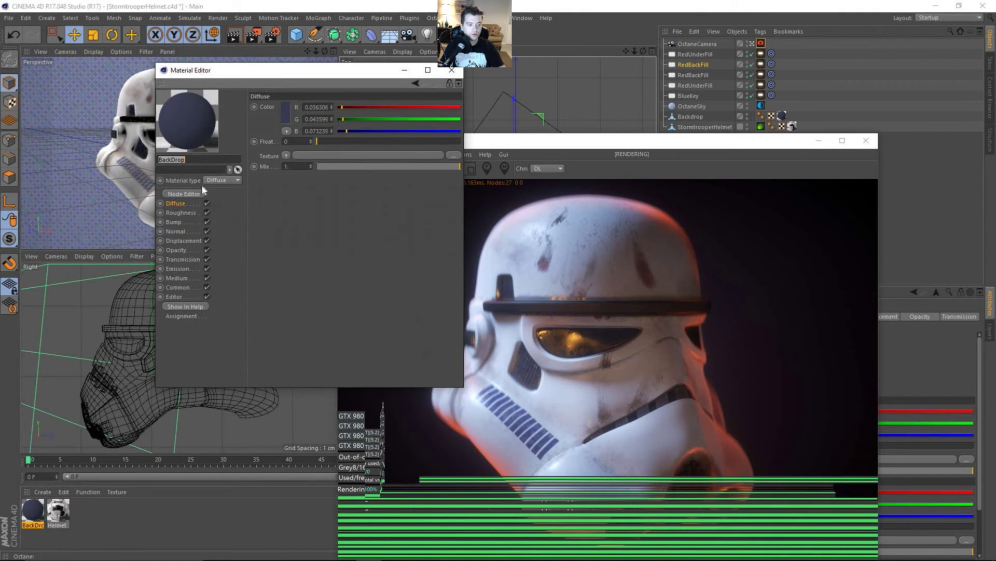
{"action": "left_click", "coordinate": [452, 70]}
{"action": "left_click_drag", "start_coordinate": [683, 144], "coordinate": [277, 45]}
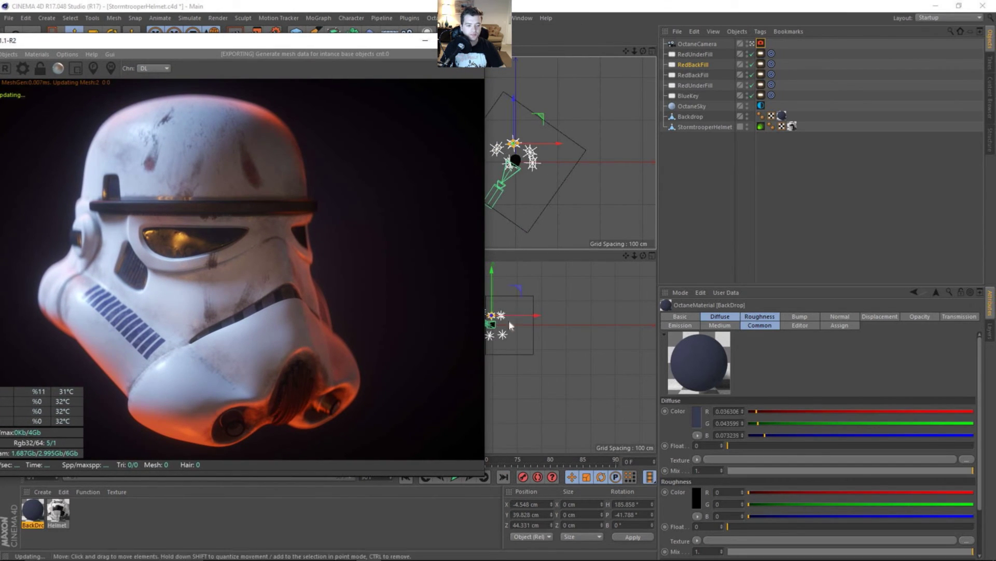
{"action": "left_click_drag", "start_coordinate": [394, 41], "coordinate": [362, 47]}
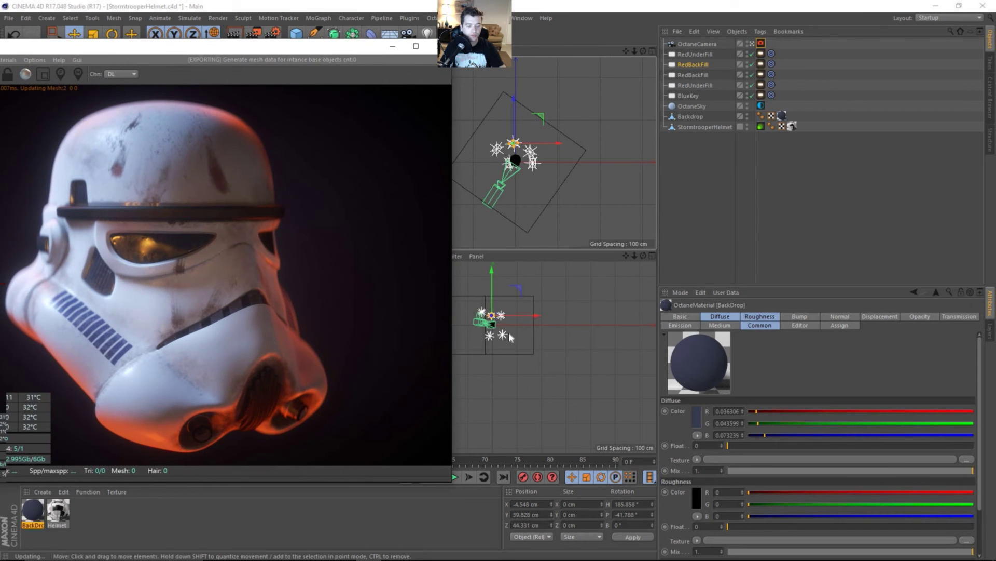
- Zoom and pan the bottom-right viewport to frame the camera and light rig closely
{"action": "right_click_drag", "start_coordinate": [509, 334], "coordinate": [557, 340], "text": "alt"}
{"action": "middle_click_drag", "start_coordinate": [507, 322], "coordinate": [570, 339], "text": "alt"}
{"action": "right_click_drag", "start_coordinate": [528, 324], "coordinate": [574, 337], "text": "alt"}
{"action": "middle_click_drag", "start_coordinate": [574, 337], "coordinate": [566, 344], "text": "alt"}
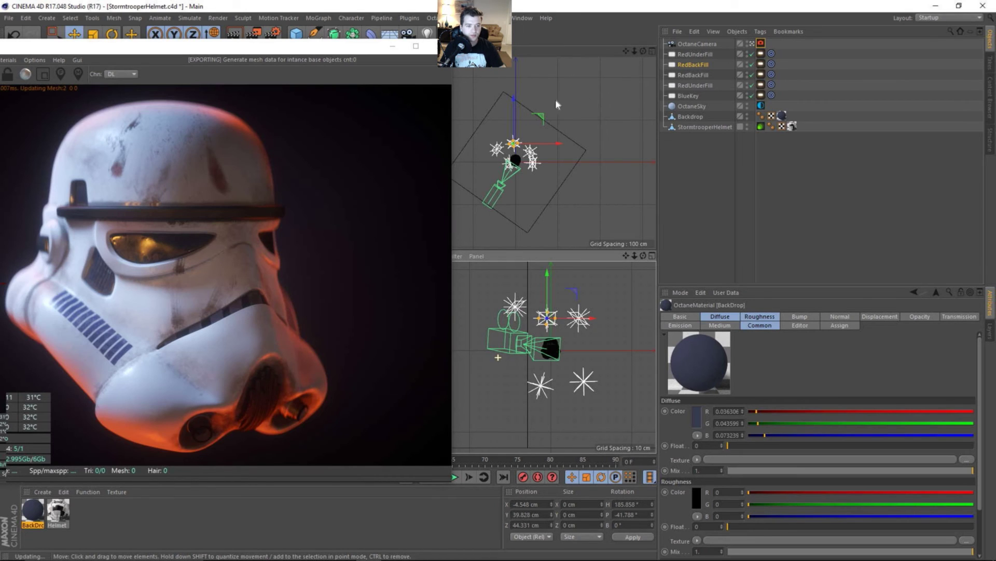
{"action": "right_click", "coordinate": [570, 206]}
{"action": "left_click", "coordinate": [624, 143]}
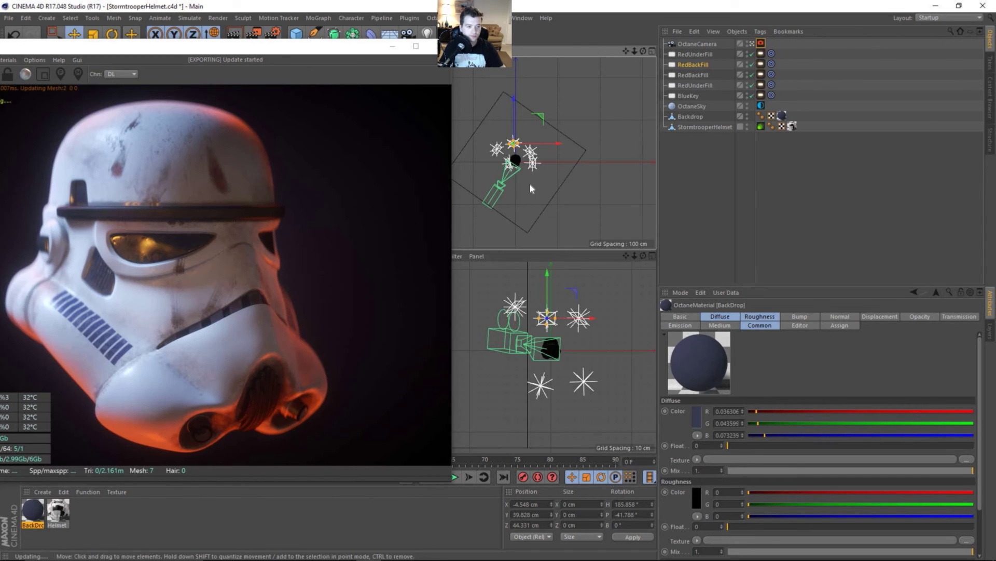
{"action": "scroll", "coordinate": [529, 183], "scroll_direction": "up", "scroll_amount": 8}
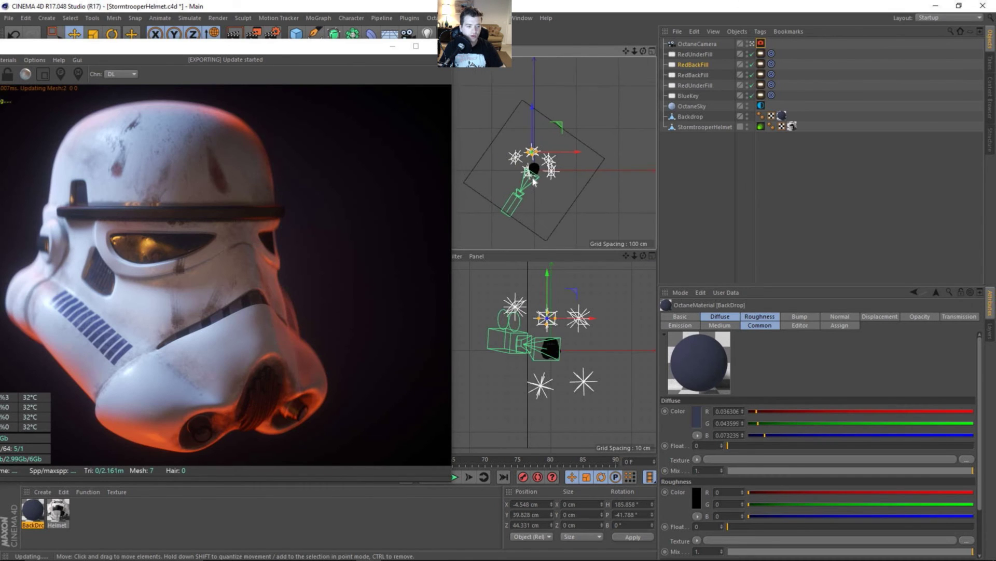
- Review the Octane LightTag settings of the BlueKey and RedUnderFill lights
{"action": "left_click", "coordinate": [699, 96]}
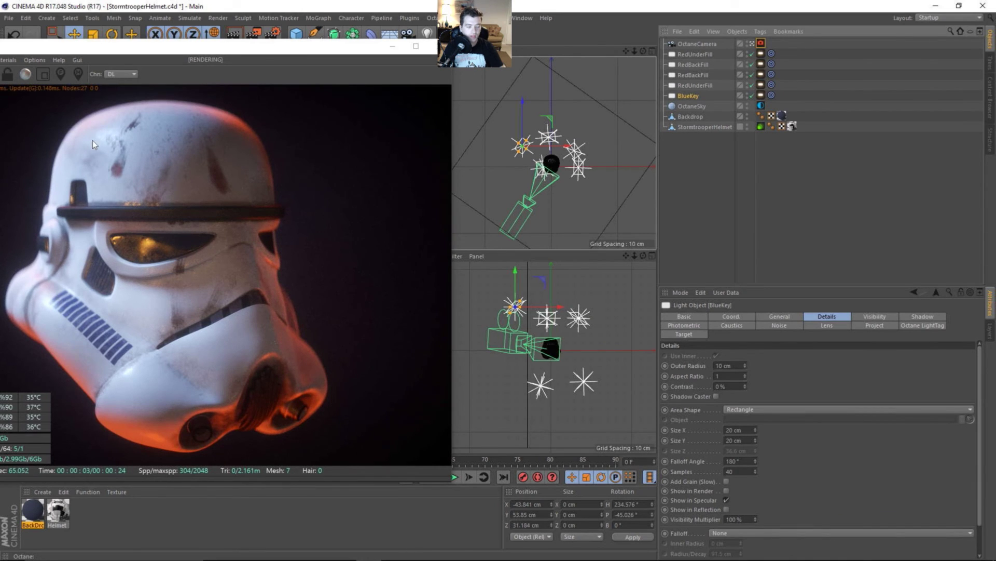
{"action": "left_click", "coordinate": [761, 96]}
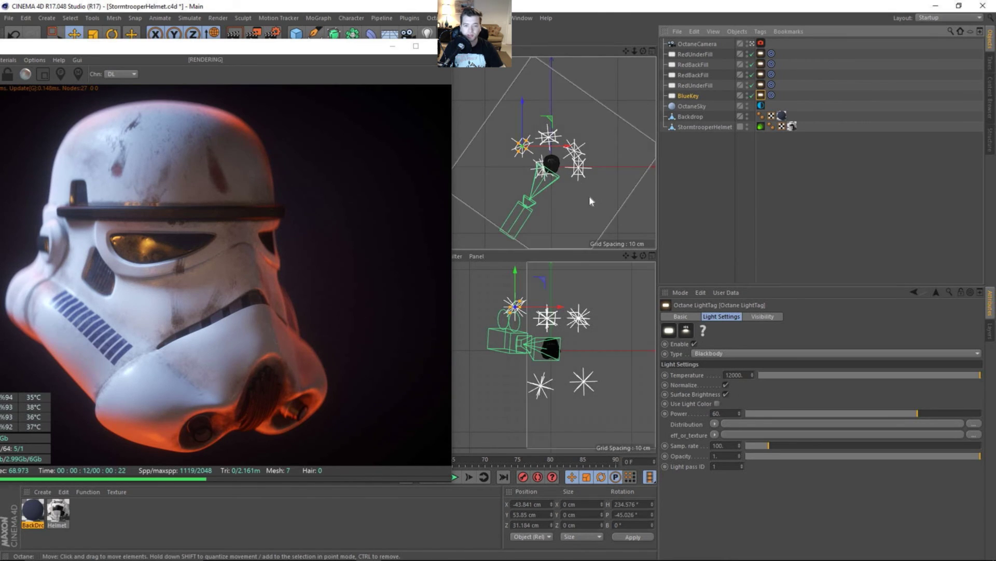
{"action": "left_click", "coordinate": [698, 85]}
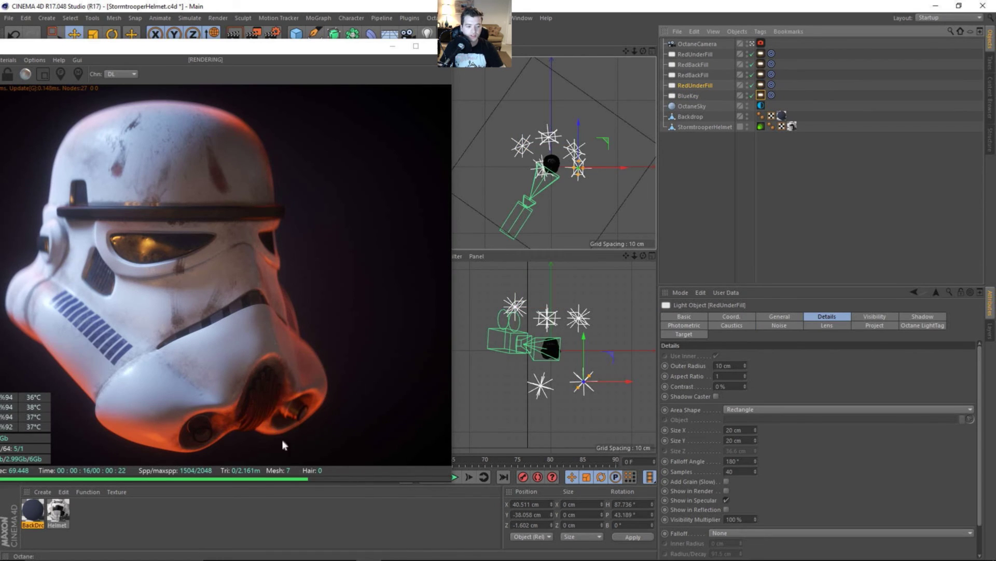
{"action": "left_click", "coordinate": [790, 99]}
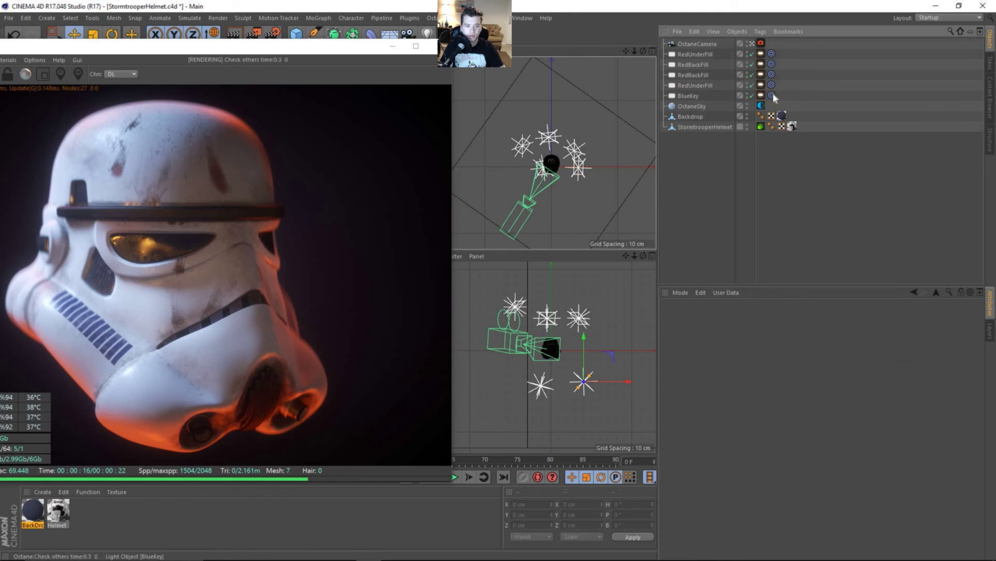
{"action": "left_click", "coordinate": [762, 86]}
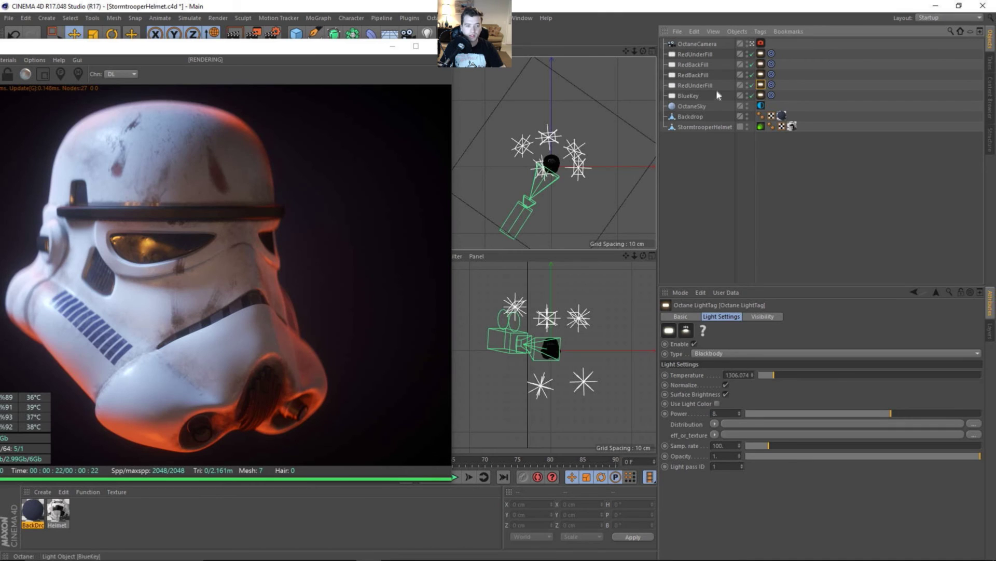
- Check the RedBackFill lights' Octane settings, ending on RedUnderFill's blackbody temperature and power
{"action": "left_click", "coordinate": [695, 74]}
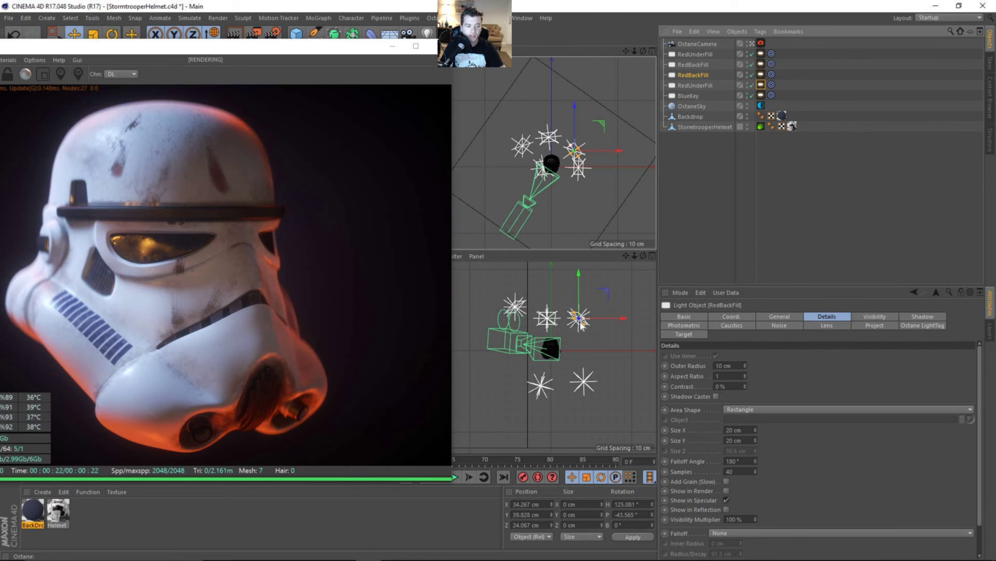
{"action": "scroll", "coordinate": [567, 158], "scroll_direction": "up", "scroll_amount": 5}
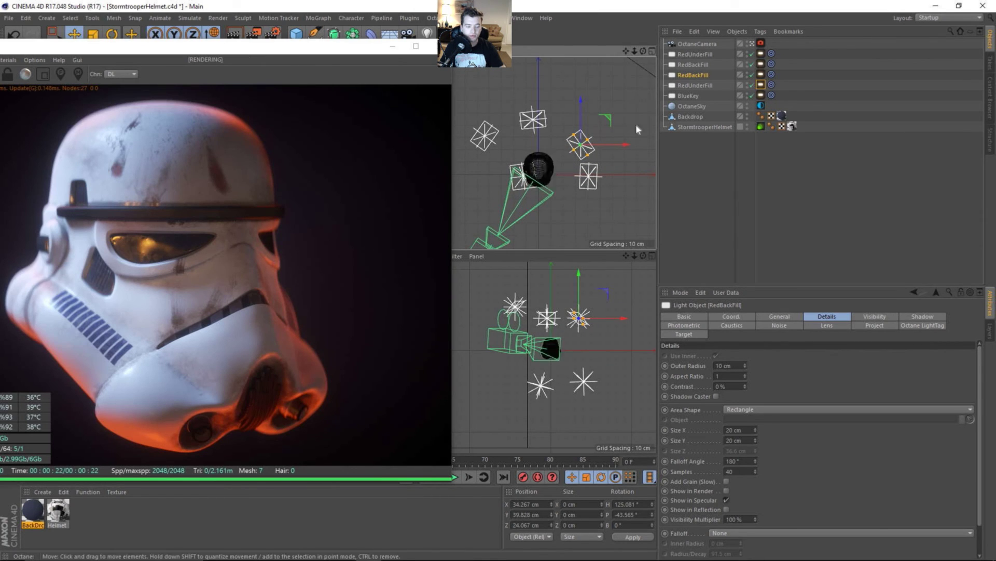
{"action": "left_click", "coordinate": [700, 64]}
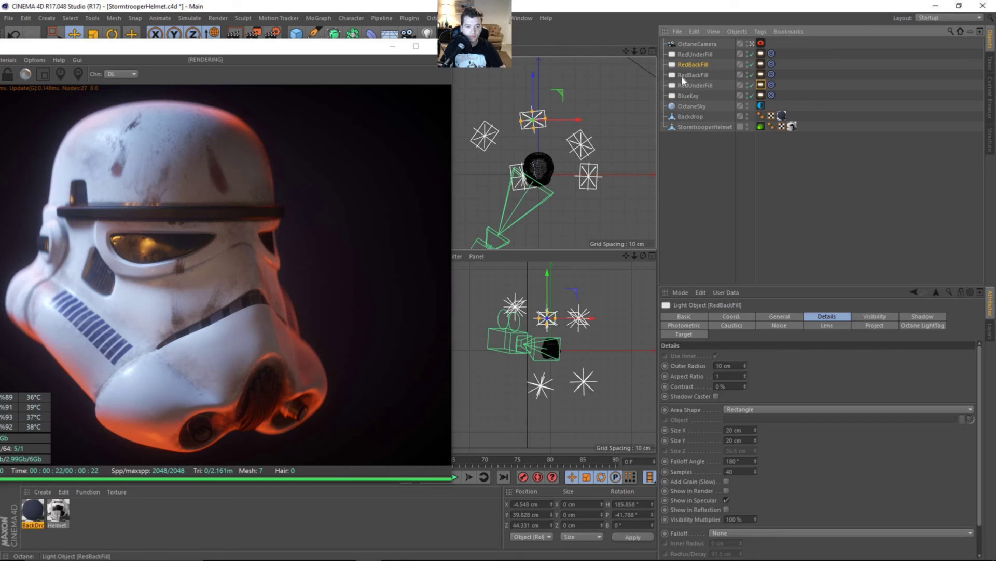
{"action": "left_click", "coordinate": [761, 74]}
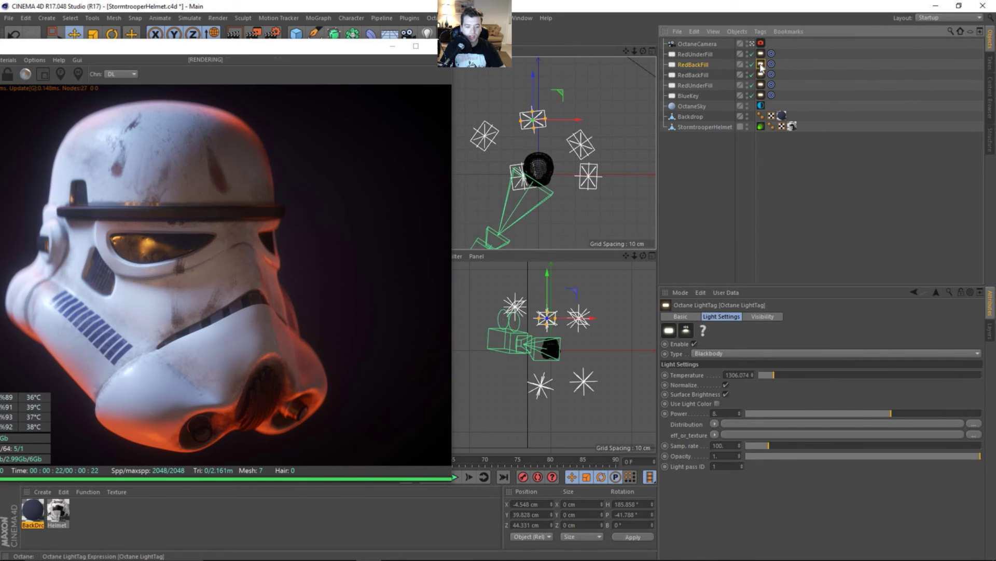
{"action": "left_click", "coordinate": [706, 54]}
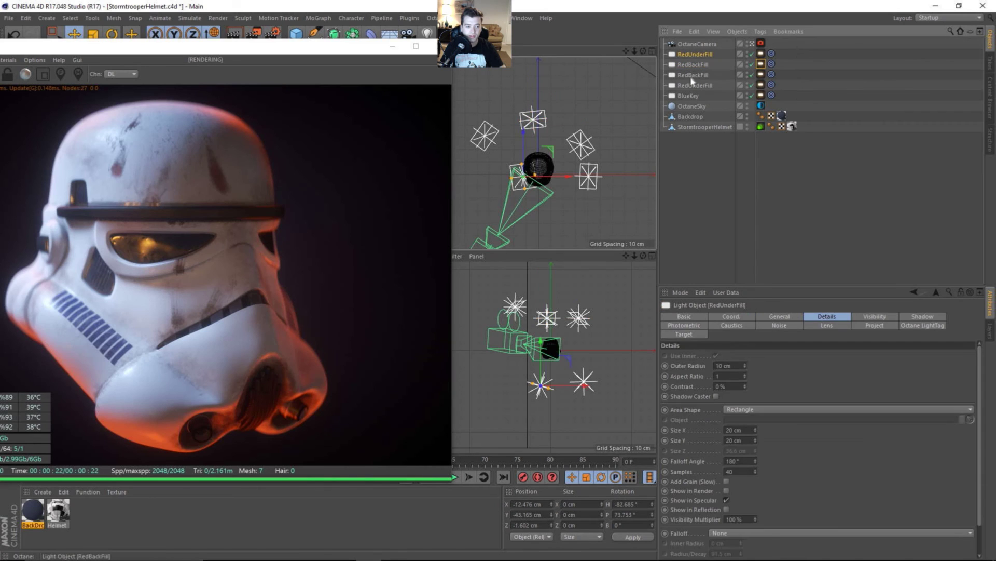
{"action": "left_click", "coordinate": [761, 53]}
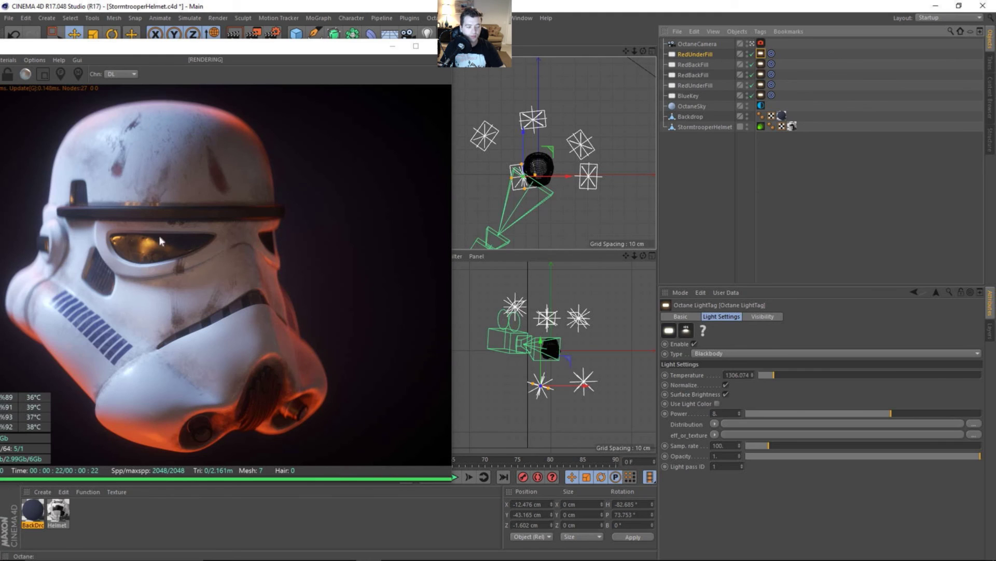
{"action": "left_click", "coordinate": [258, 46]}
- Show the OctaneSky environment's night HDR ImageTexture settings and shift the Live Viewer right
{"action": "left_click_drag", "start_coordinate": [257, 46], "coordinate": [350, 58]}
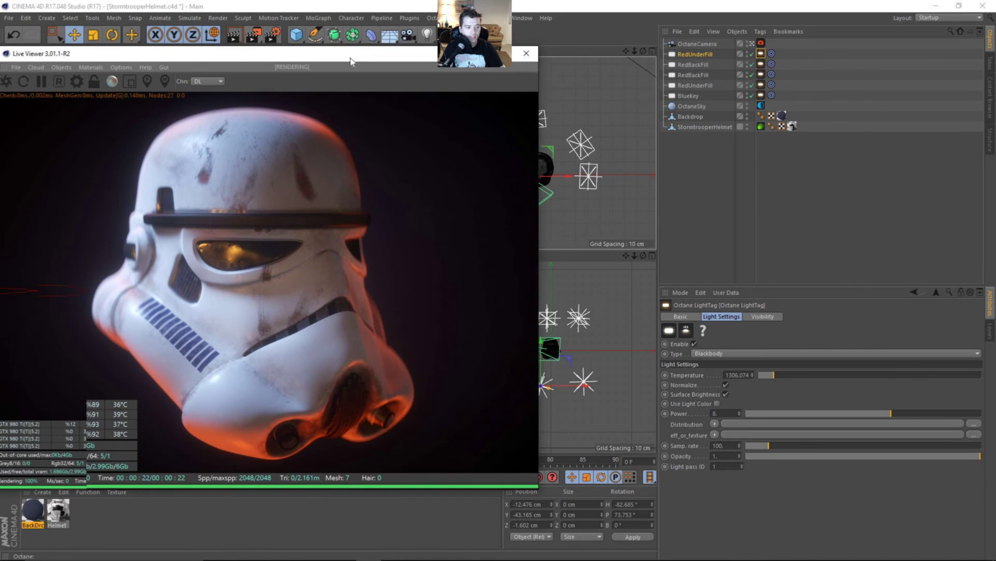
{"action": "left_click", "coordinate": [761, 105]}
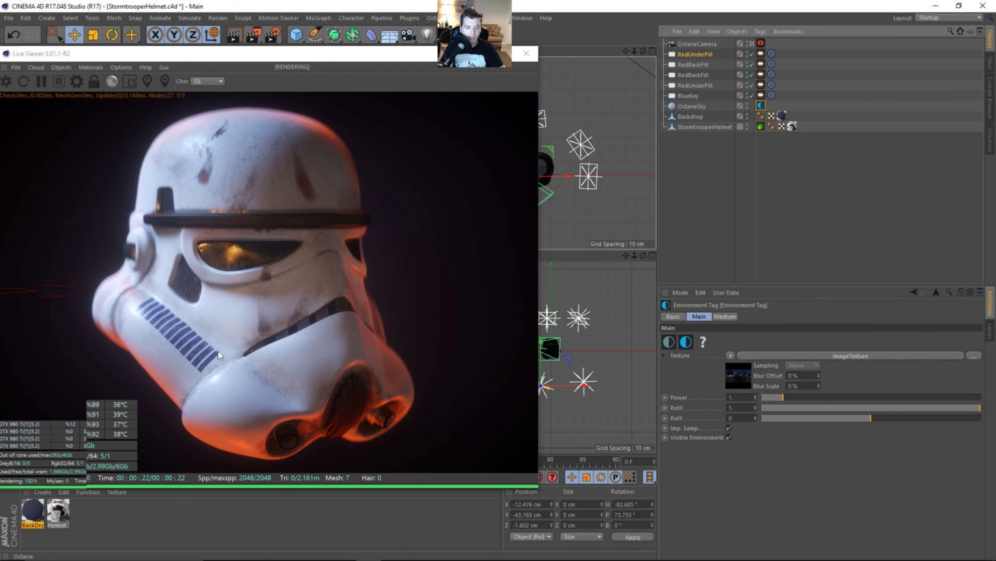
{"action": "left_click", "coordinate": [741, 379]}
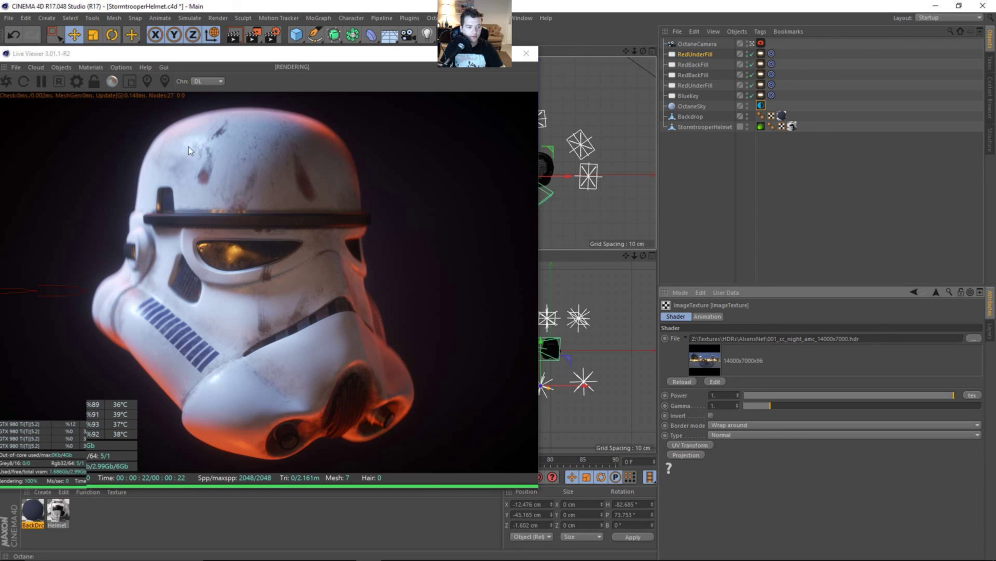
{"action": "left_click_drag", "start_coordinate": [399, 52], "coordinate": [534, 52]}
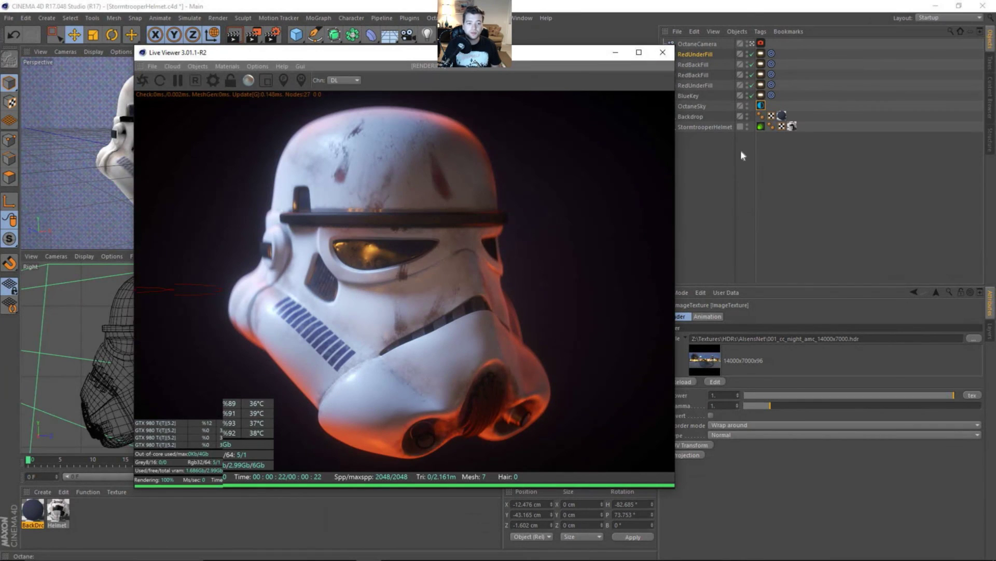
- Select StormtrooperHelmet and show its Coord. tab, revealing the X scale of -1
{"action": "left_click_drag", "start_coordinate": [559, 53], "coordinate": [516, 54]}
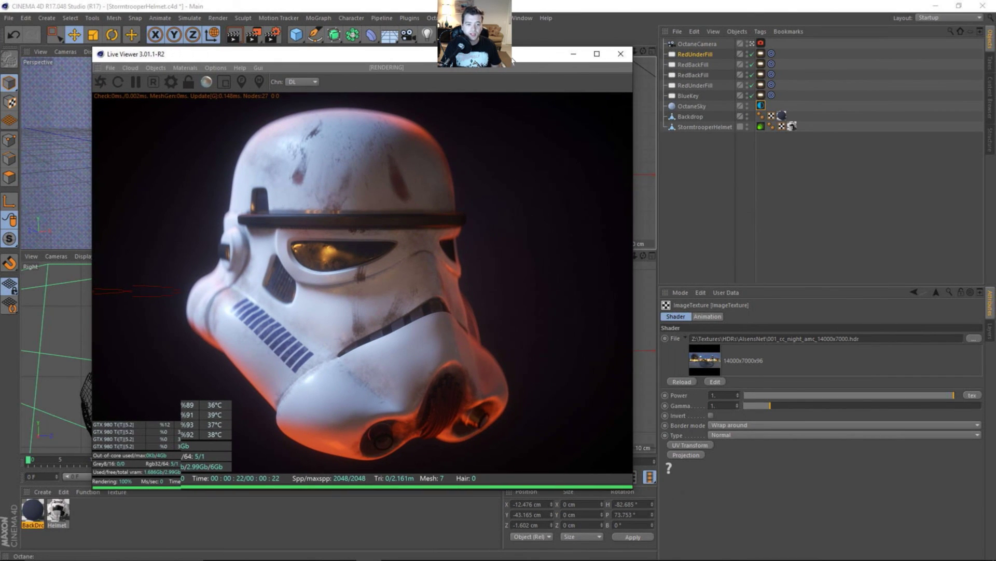
{"action": "left_click", "coordinate": [705, 126]}
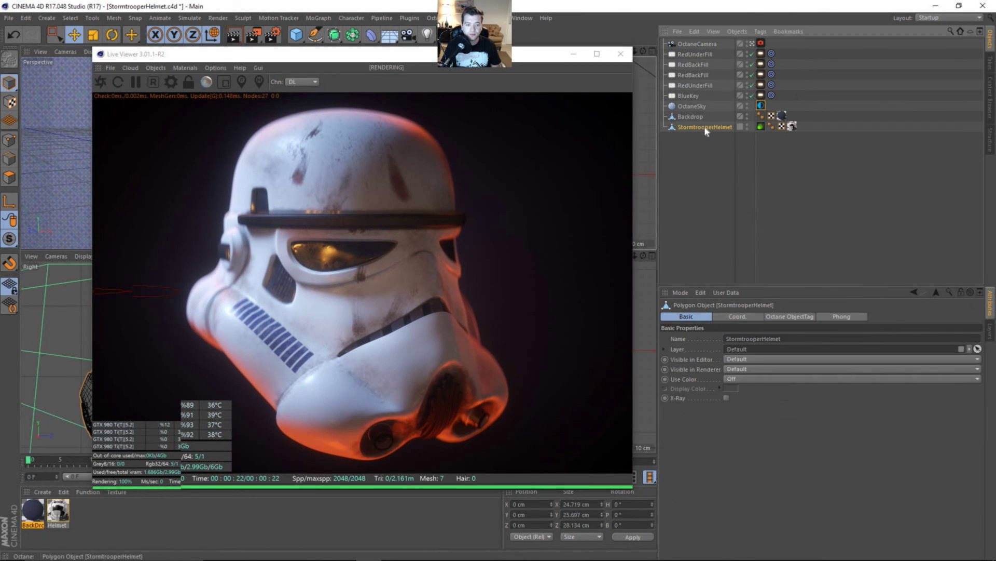
{"action": "left_click", "coordinate": [739, 320]}
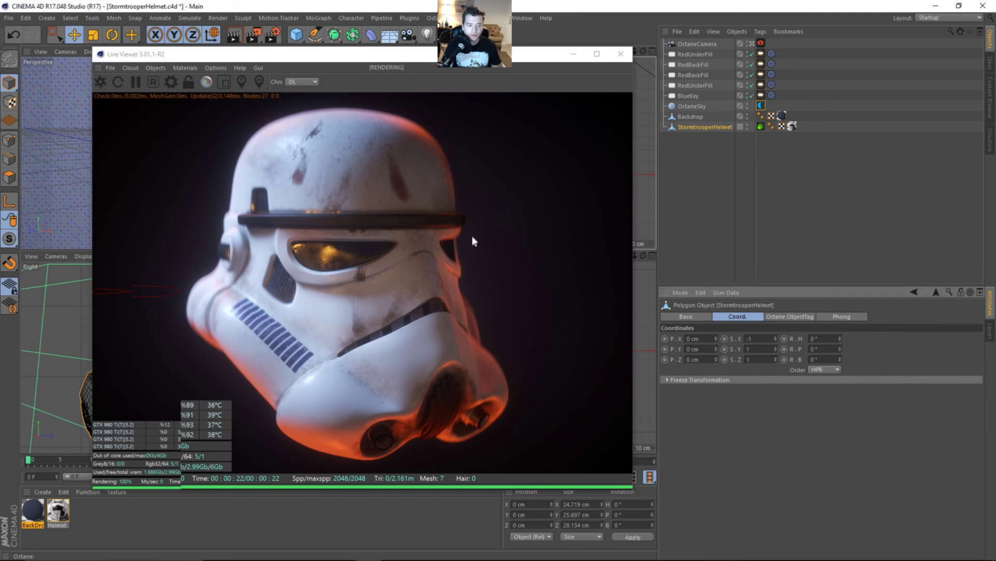